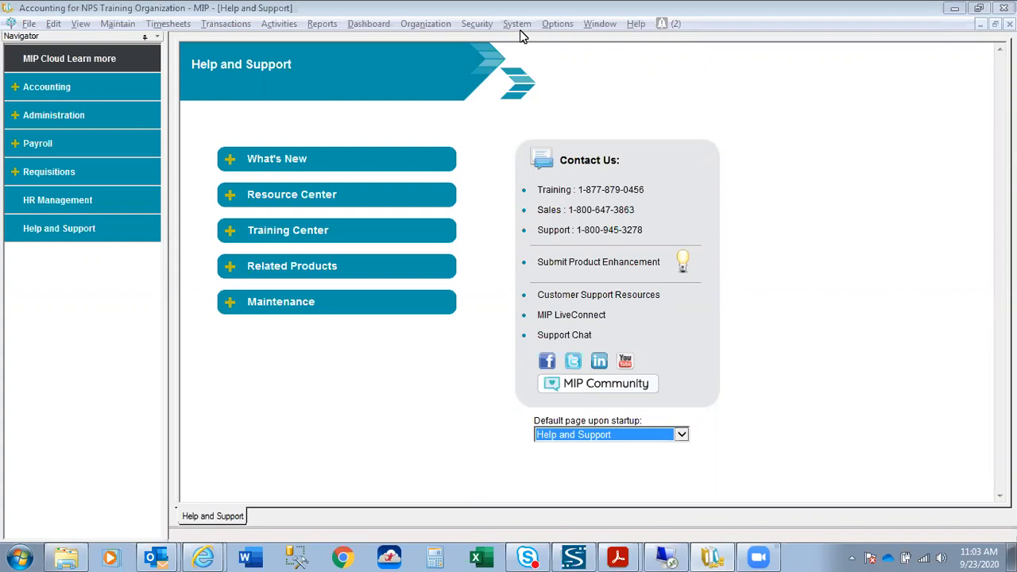
Browse the Security and System menus, then open the Activate License window listing owned modules.
{"action": "left_click", "coordinate": [480, 27]}
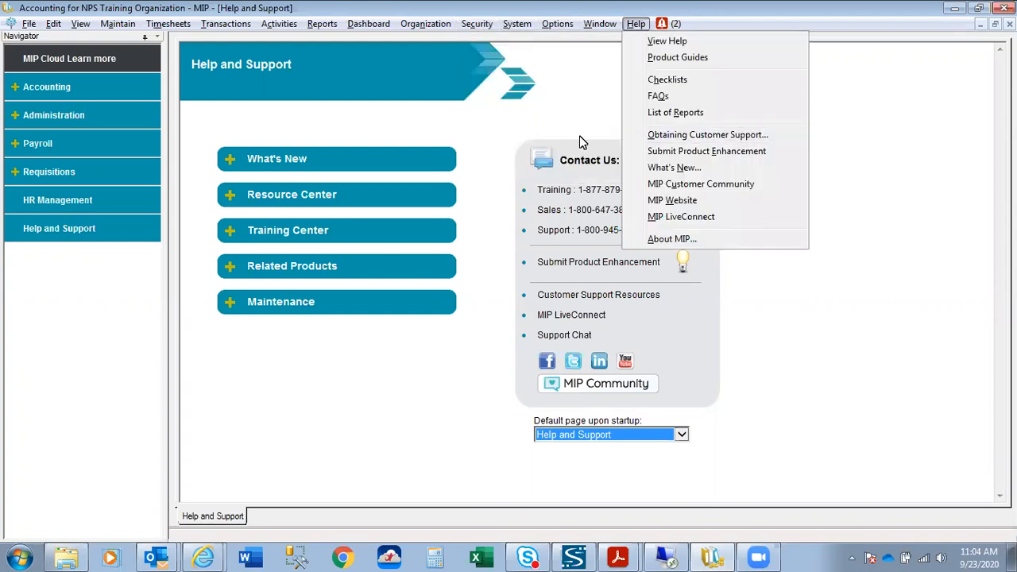
{"action": "left_click", "coordinate": [431, 29]}
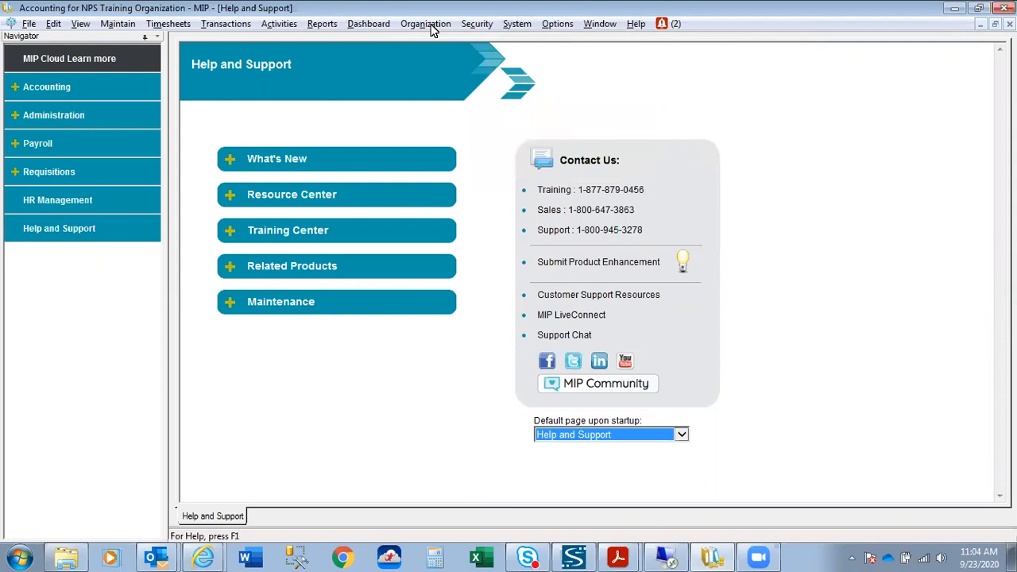
{"action": "left_click", "coordinate": [431, 29]}
{"action": "mouse_move", "coordinate": [523, 32]}
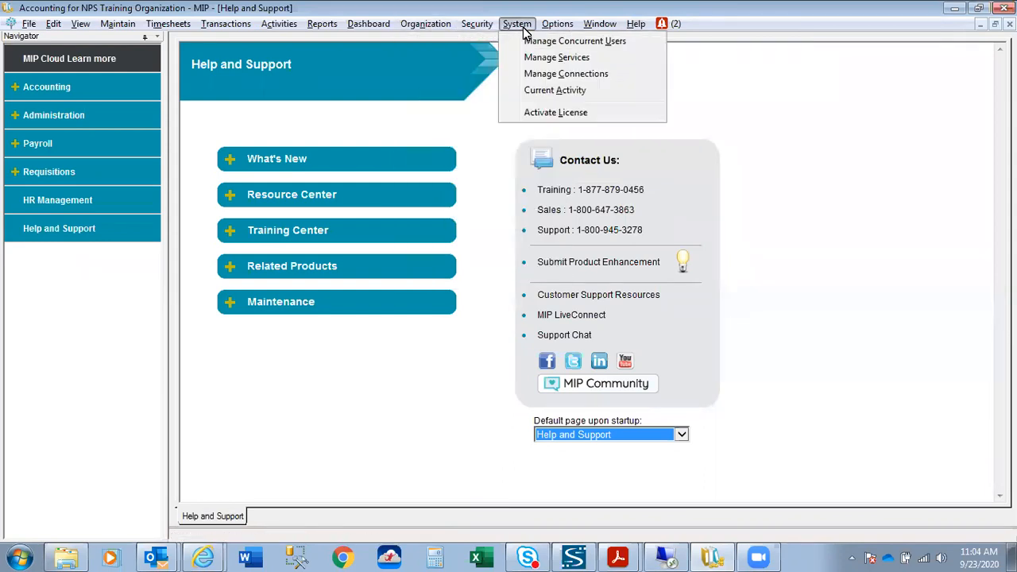
{"action": "left_click", "coordinate": [536, 111]}
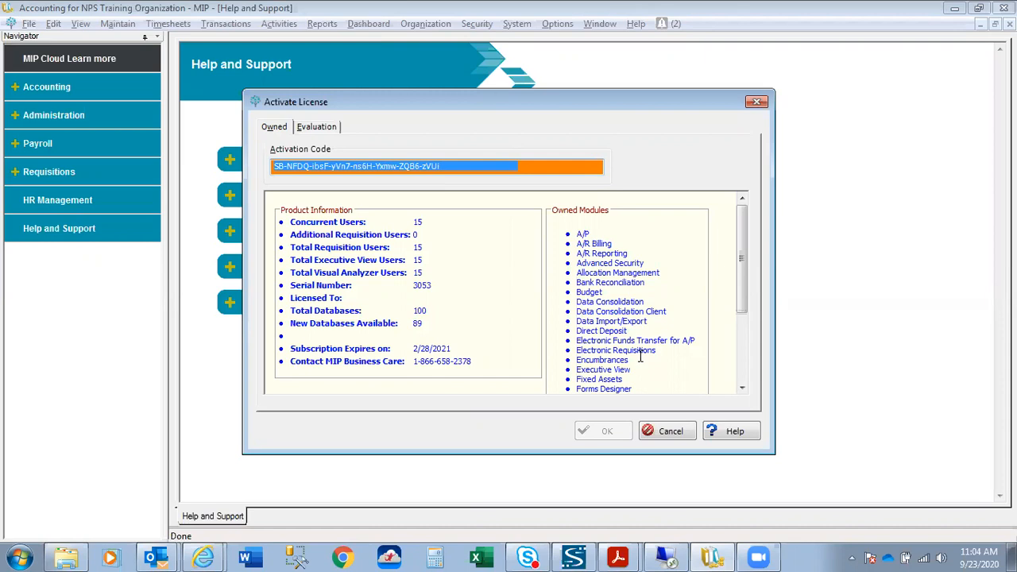
Confirm Advanced Security is among the owned modules, then cancel out of Activate License.
{"action": "left_click_drag", "start_coordinate": [578, 265], "coordinate": [645, 264]}
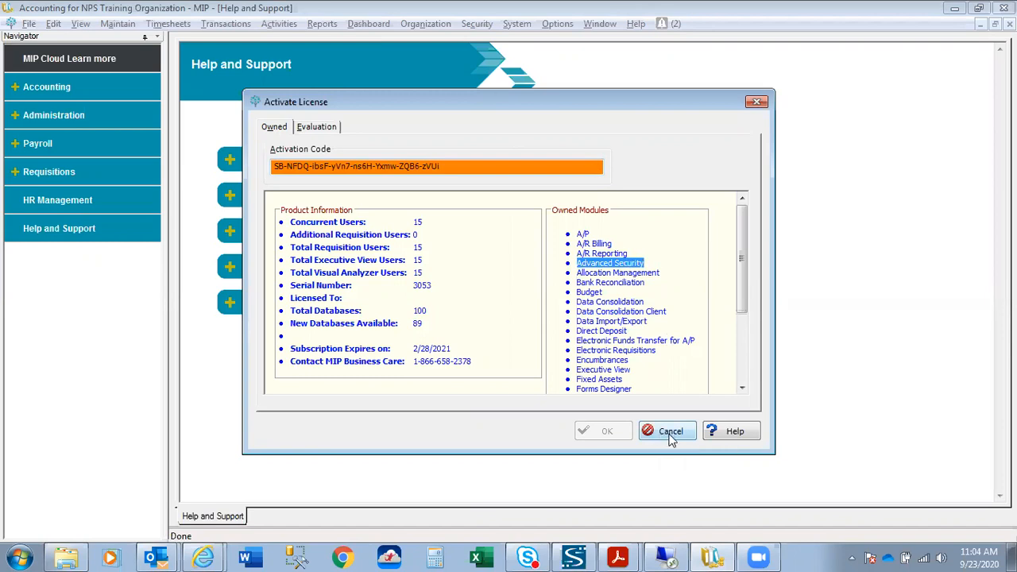
{"action": "left_click", "coordinate": [670, 433]}
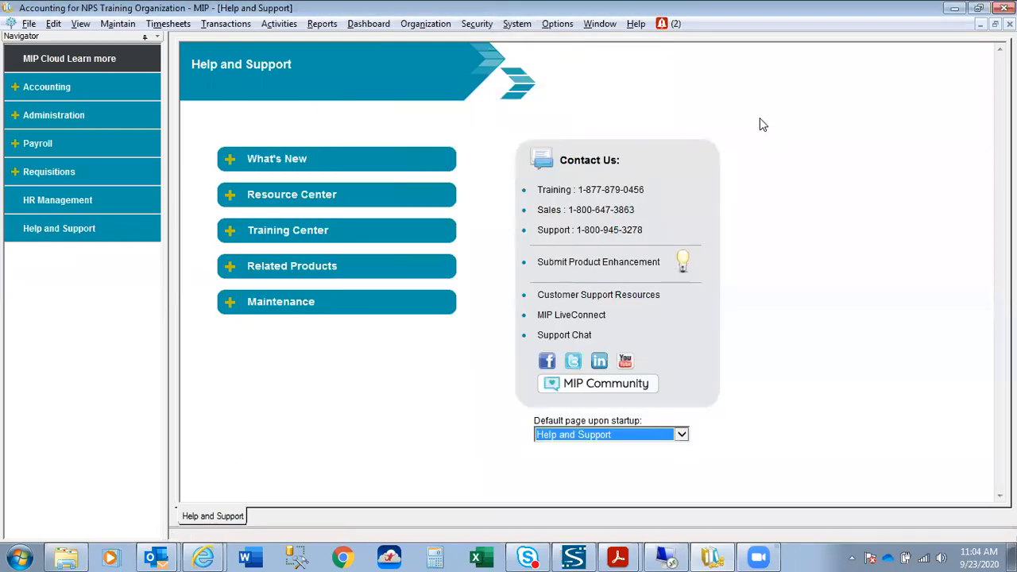
Review the Security menu items, including the Manage Audit Trails submenu.
{"action": "left_click", "coordinate": [478, 25]}
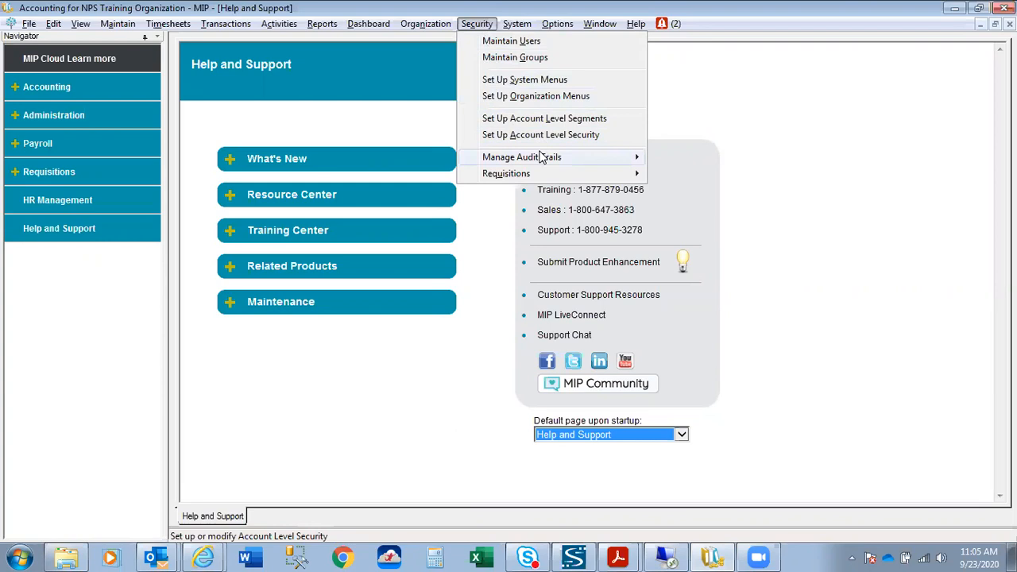
{"action": "mouse_move", "coordinate": [531, 175]}
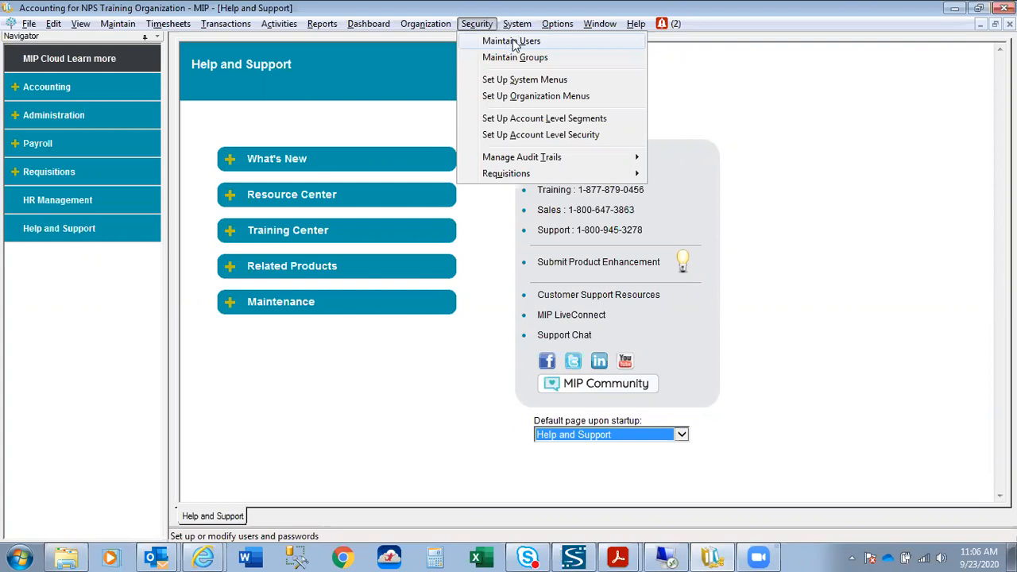
Load user NPS in Maintain Users to view its NPS Training Organization access.
{"action": "left_click", "coordinate": [513, 42]}
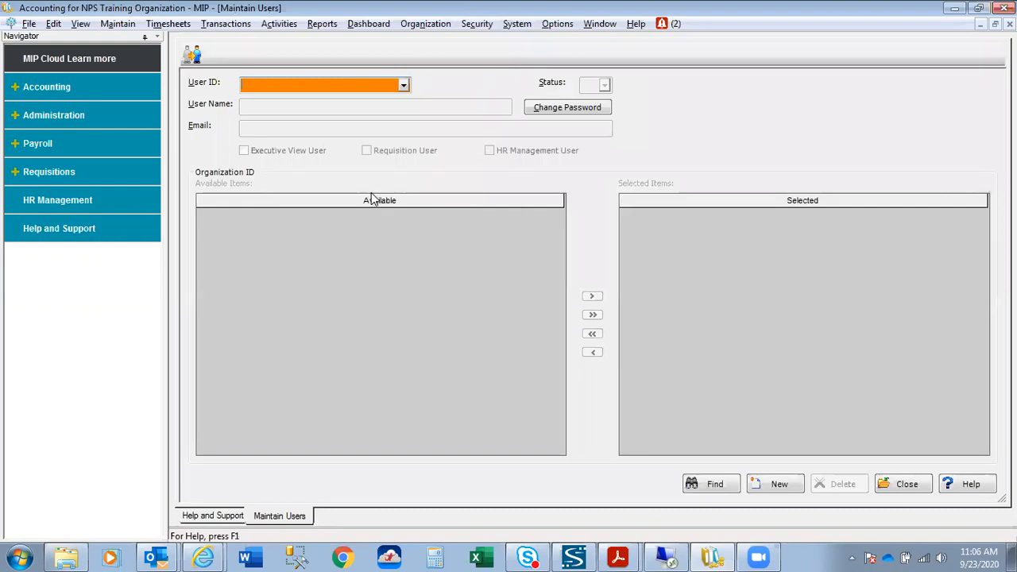
{"action": "left_click", "coordinate": [403, 85]}
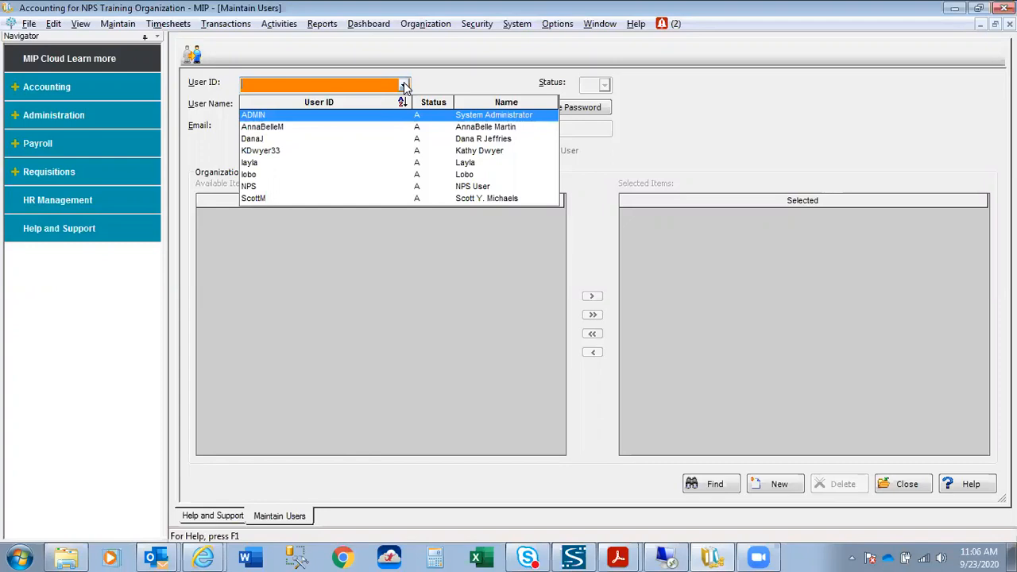
{"action": "left_click", "coordinate": [332, 186]}
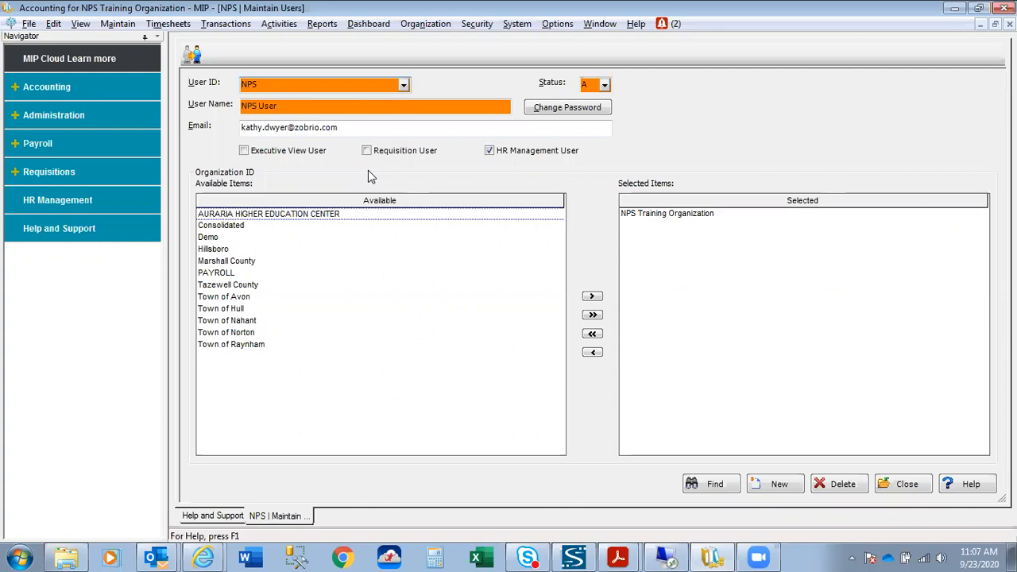
{"action": "left_click", "coordinate": [605, 85]}
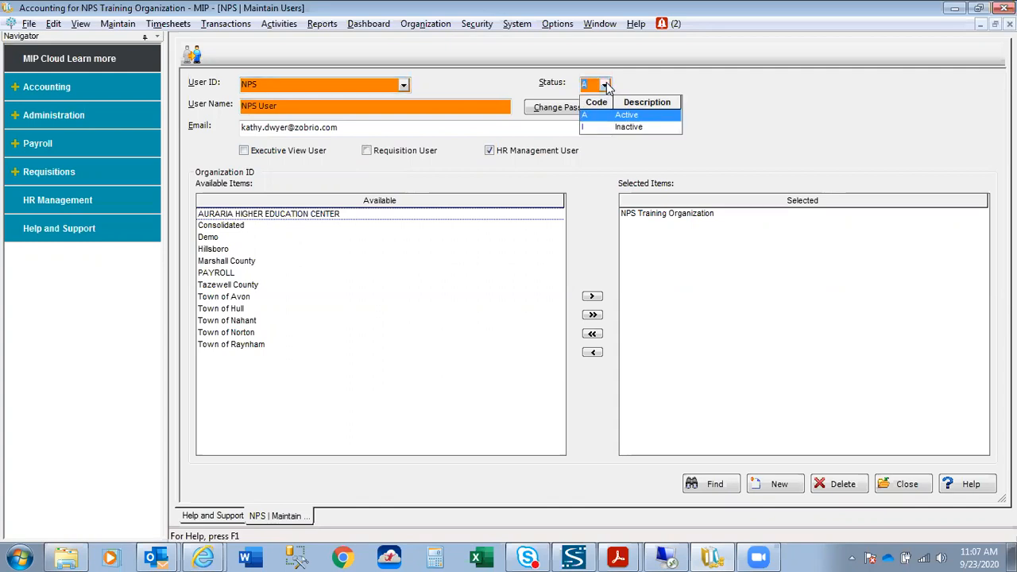
{"action": "left_click", "coordinate": [604, 85]}
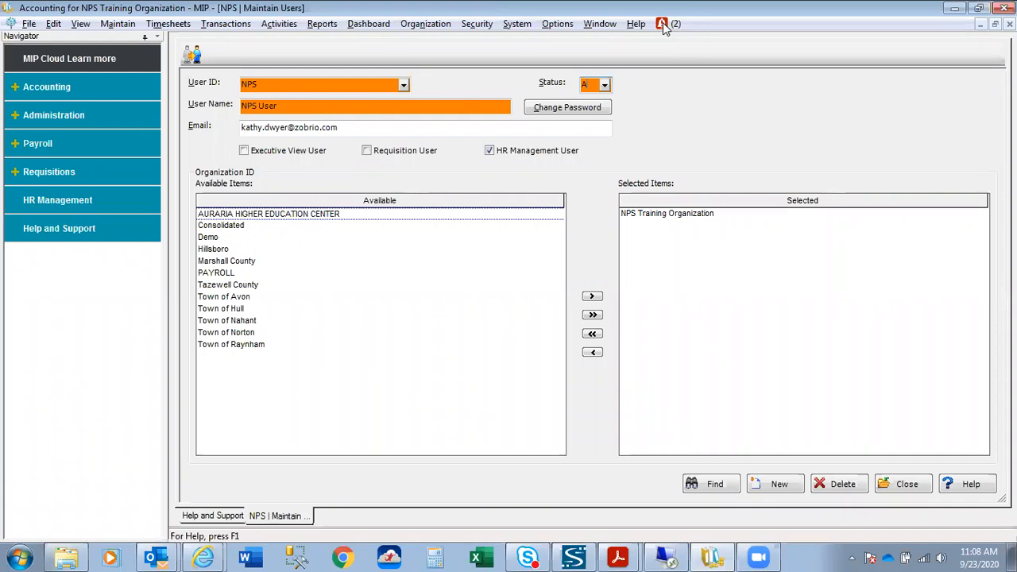
Check the Message Center alerts, then close the Alerts Message window.
{"action": "left_click", "coordinate": [664, 25]}
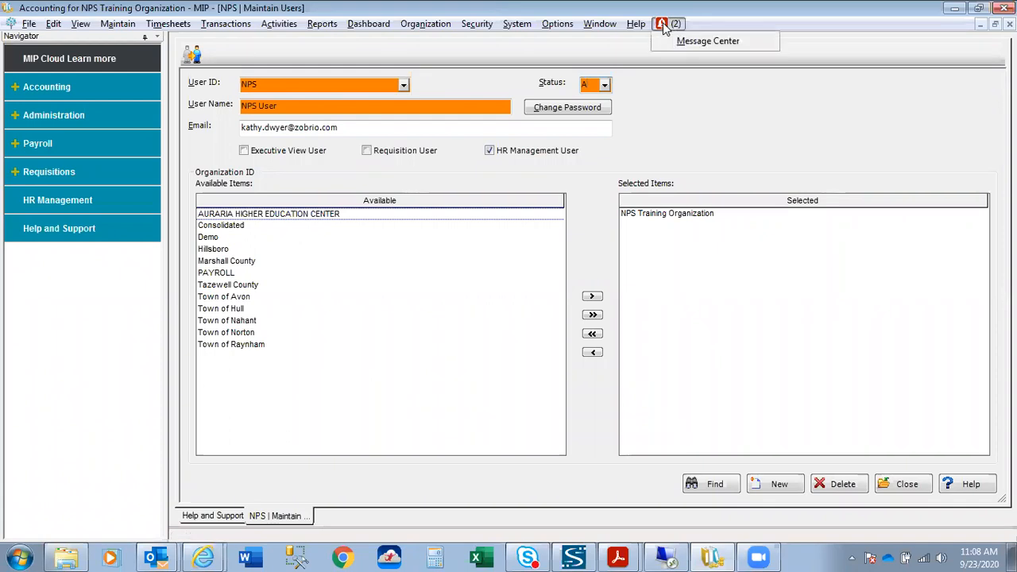
{"action": "left_click", "coordinate": [710, 42]}
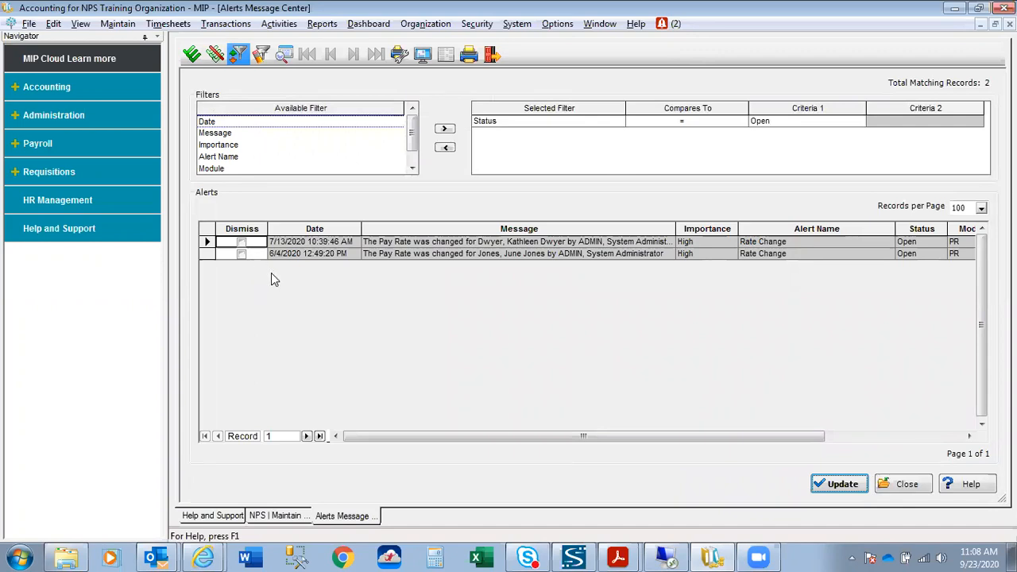
{"action": "left_click", "coordinate": [910, 484]}
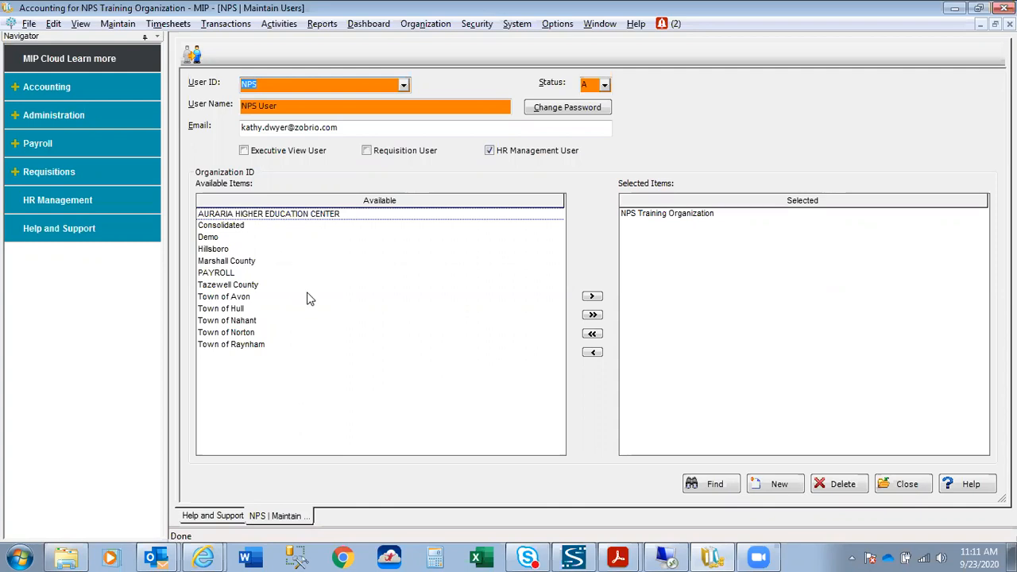
Assign and then remove Town of Avon for NPS, saving with only NPS Training Organization.
{"action": "left_click", "coordinate": [228, 297]}
{"action": "left_click", "coordinate": [229, 299]}
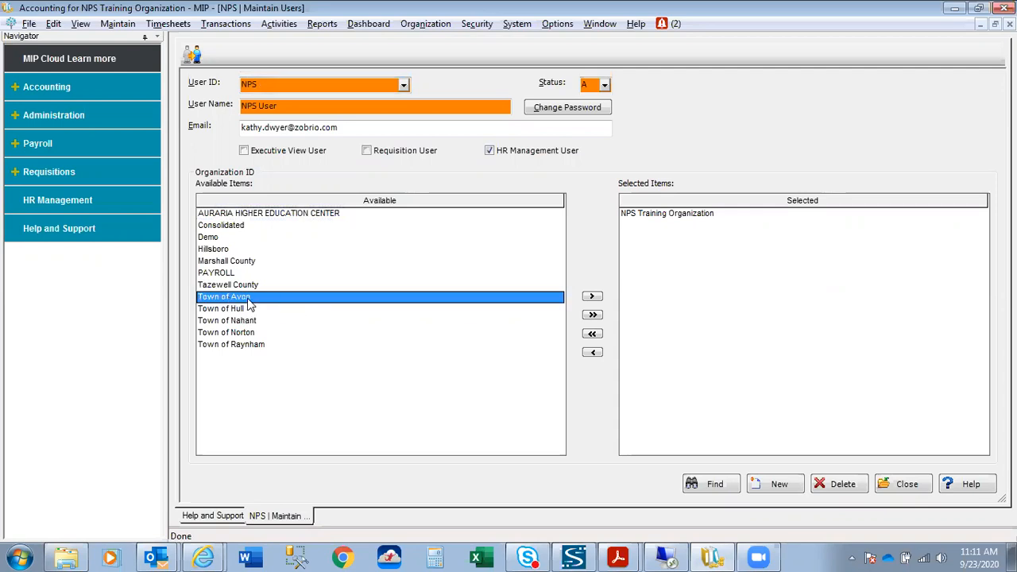
{"action": "left_click", "coordinate": [592, 298]}
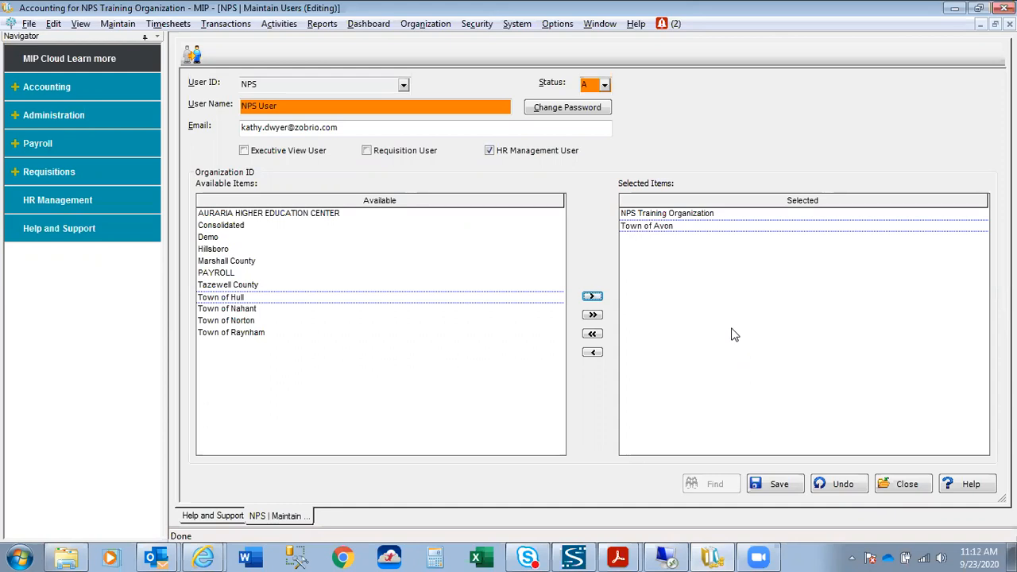
{"action": "left_click", "coordinate": [656, 226]}
{"action": "left_click", "coordinate": [593, 354]}
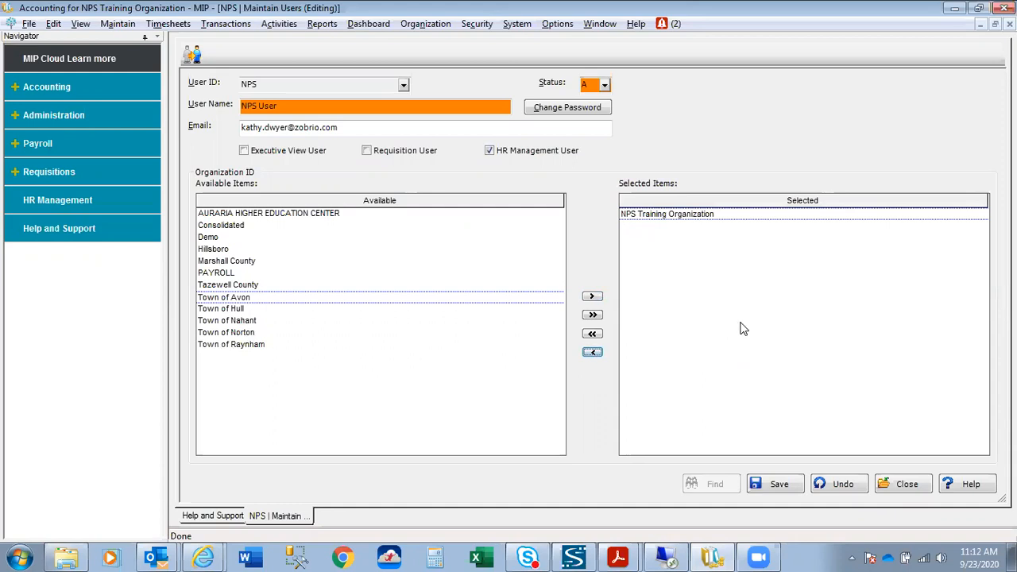
{"action": "left_click", "coordinate": [710, 242]}
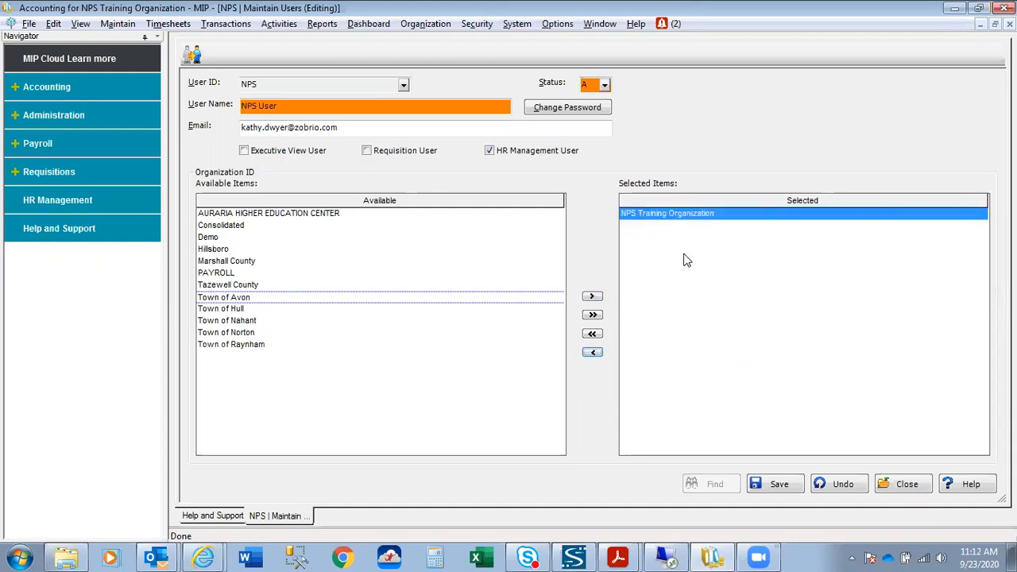
{"action": "left_click", "coordinate": [386, 373]}
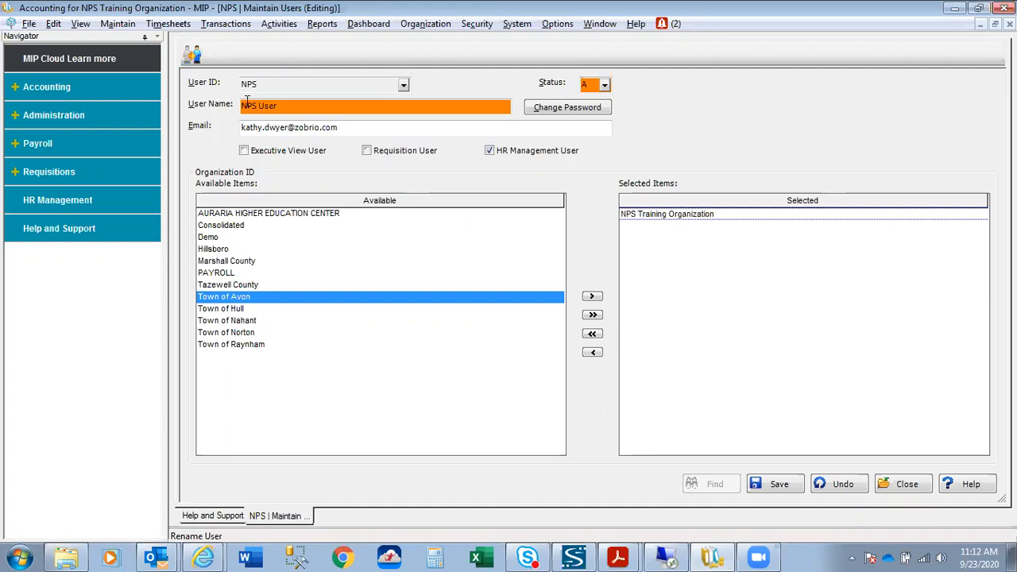
{"action": "left_click", "coordinate": [775, 484]}
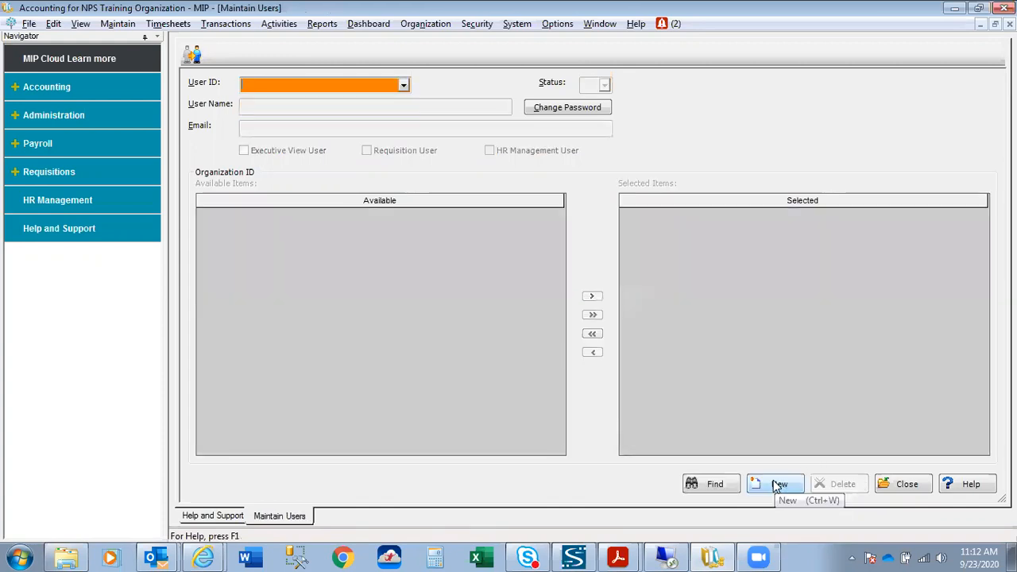
Close Maintain Users and list the existing groups AP, eReq and PR in Maintain Groups.
{"action": "left_click", "coordinate": [918, 489]}
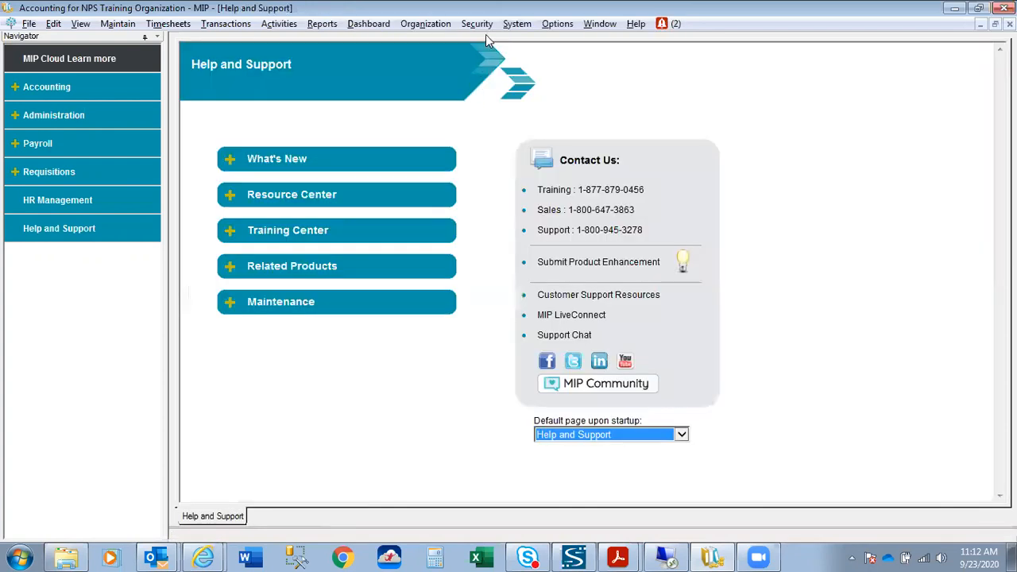
{"action": "left_click", "coordinate": [481, 26]}
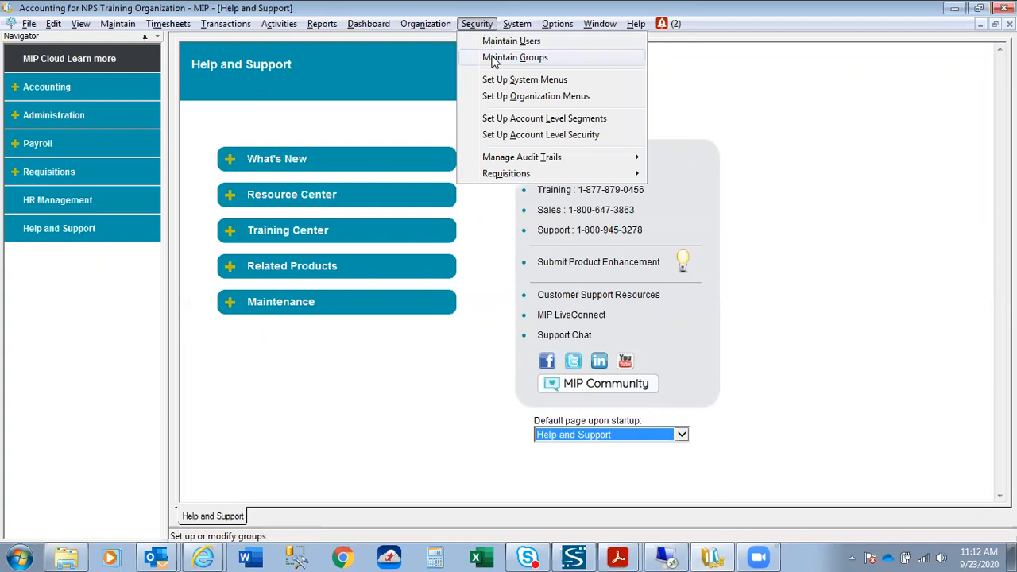
{"action": "left_click", "coordinate": [494, 59]}
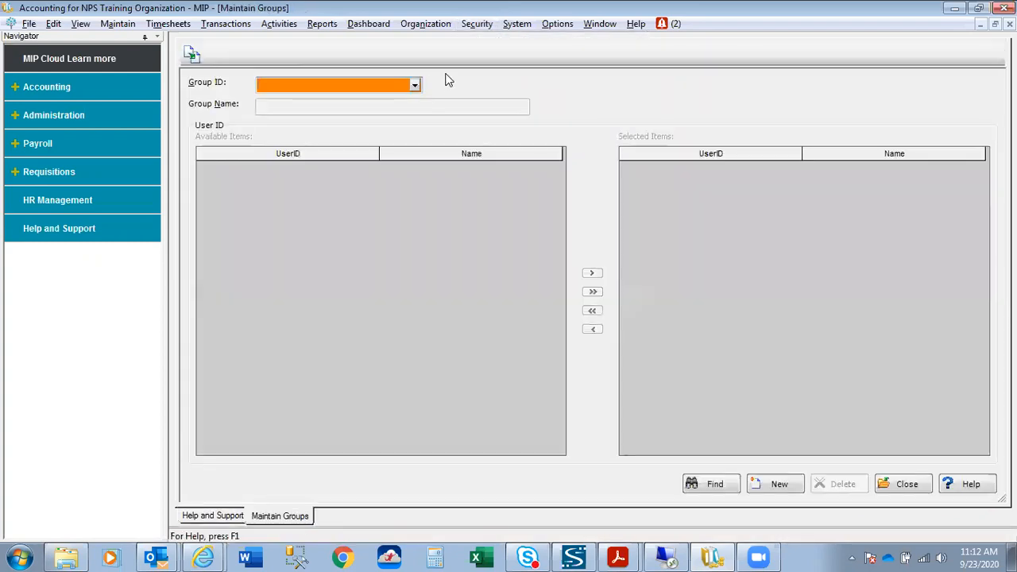
{"action": "left_click", "coordinate": [416, 85]}
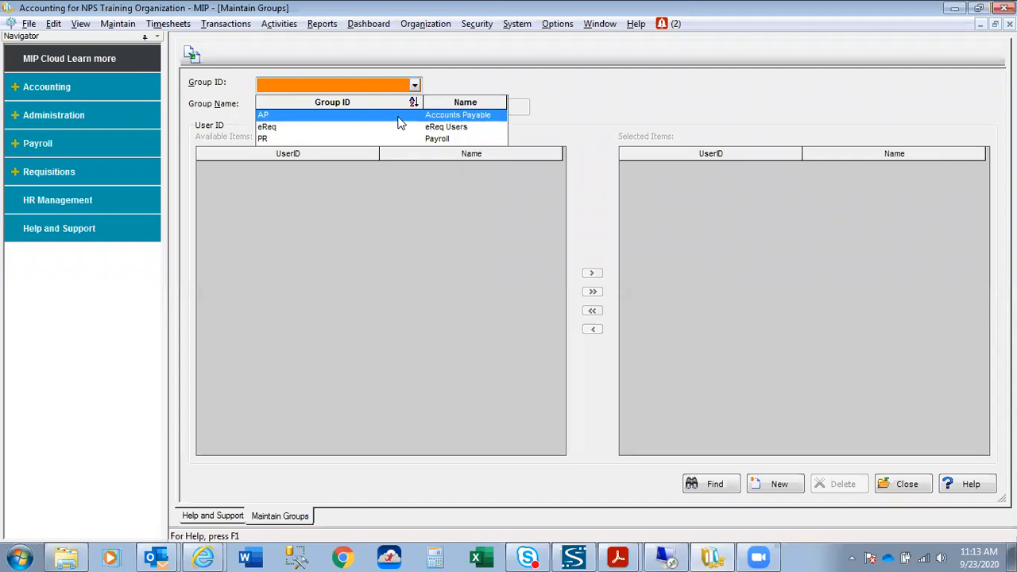
Load the AP Accounts Payable group to verify NPS is a member, then close it.
{"action": "left_click", "coordinate": [398, 117]}
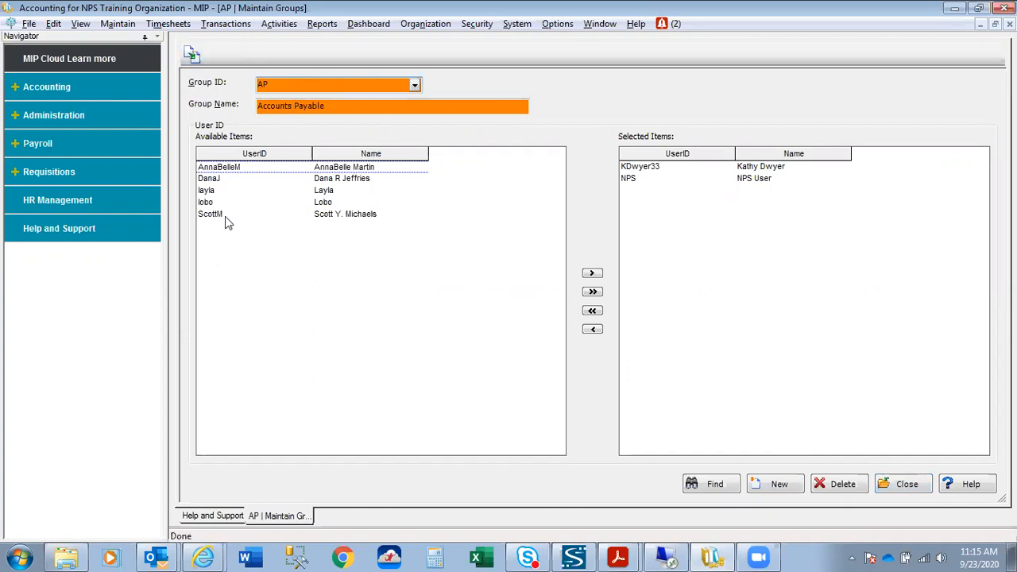
{"action": "left_click", "coordinate": [906, 489]}
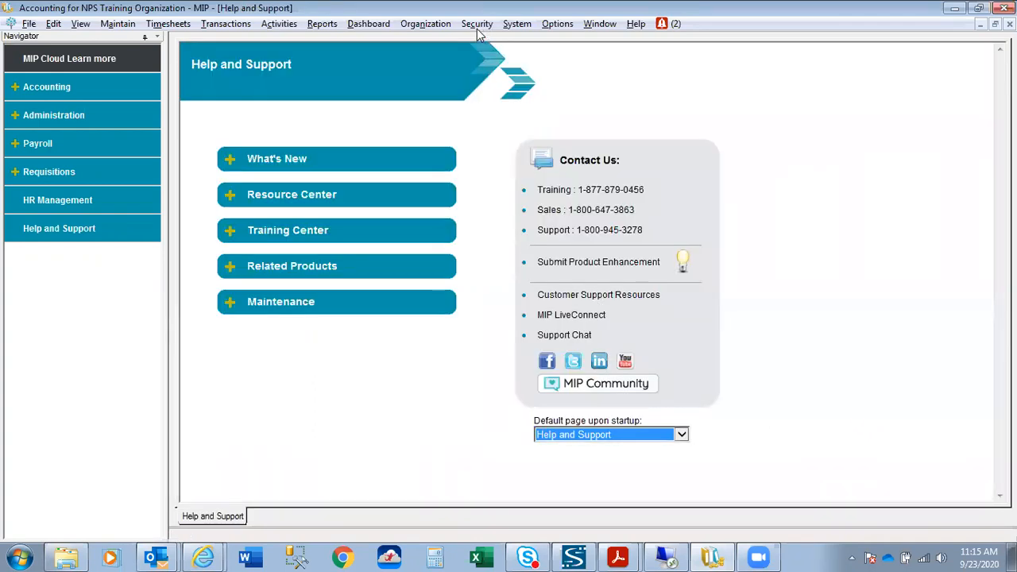
Open Set Up System Menus from the Security menu.
{"action": "left_click", "coordinate": [477, 27]}
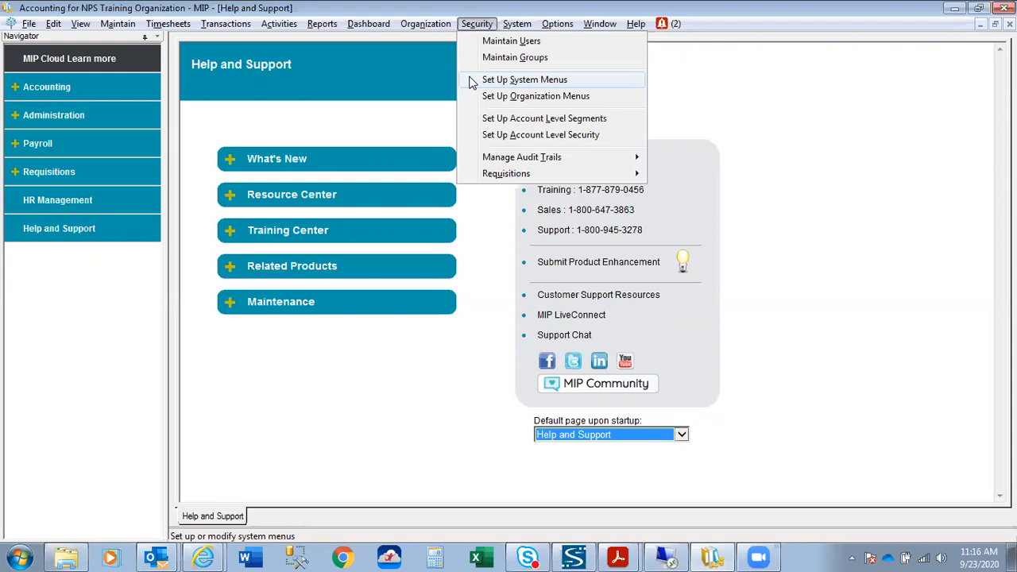
{"action": "left_click", "coordinate": [470, 79]}
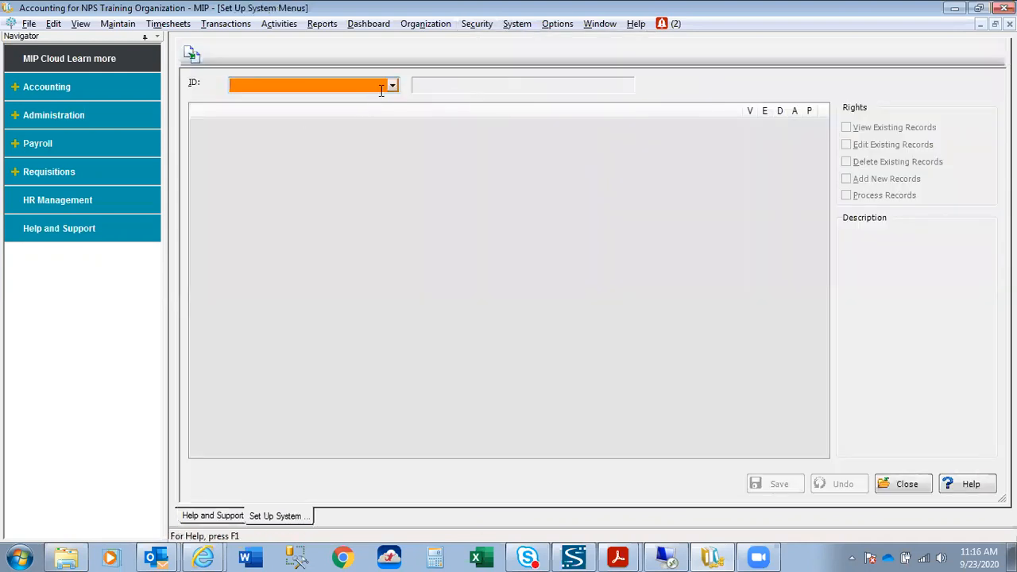
Load NPS's menu rights and expand Accounting, File, Reports, Organization, Security, System and Options.
{"action": "left_click", "coordinate": [391, 86]}
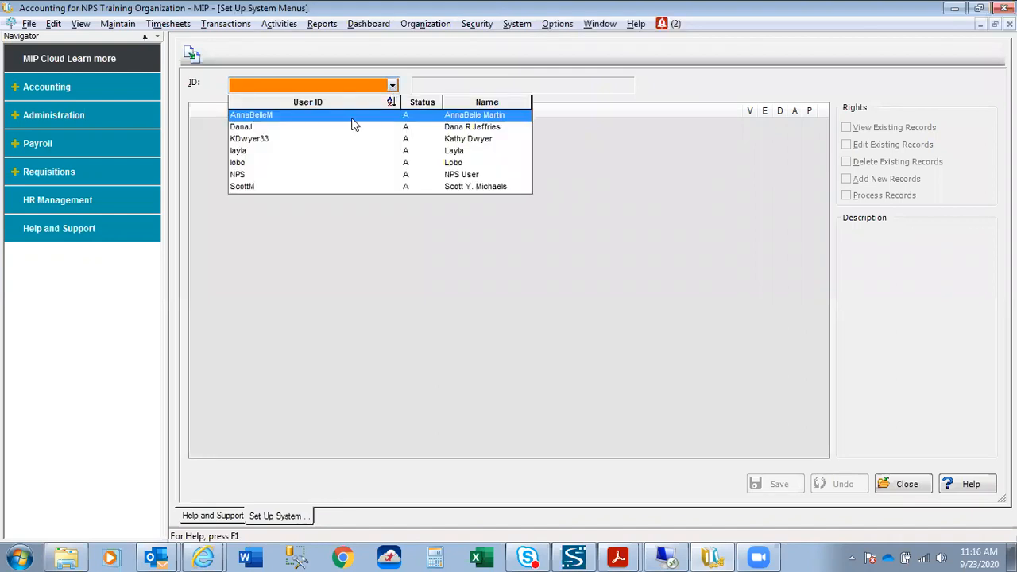
{"action": "left_click", "coordinate": [300, 176]}
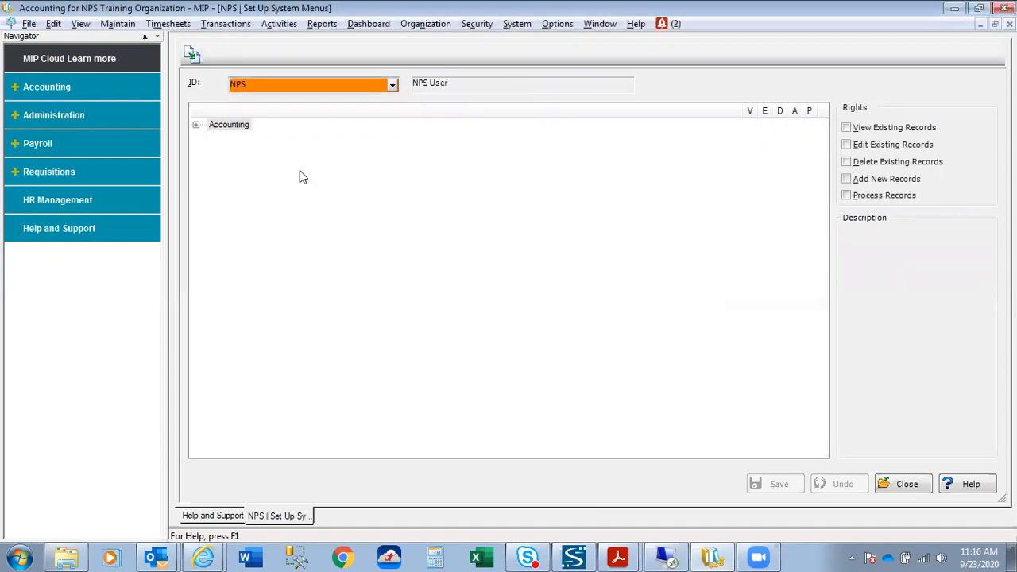
{"action": "left_click", "coordinate": [197, 127]}
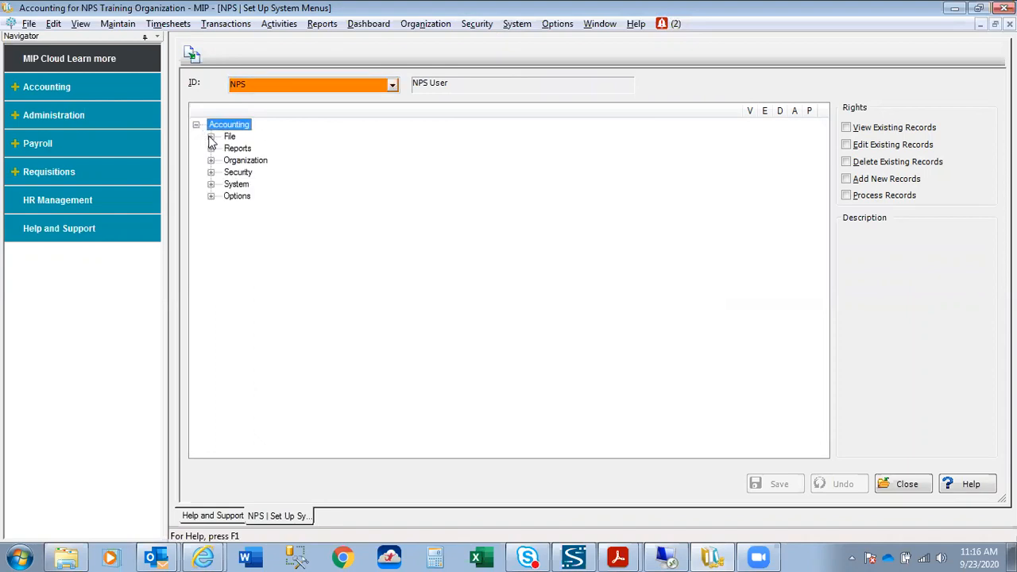
{"action": "left_click", "coordinate": [212, 137]}
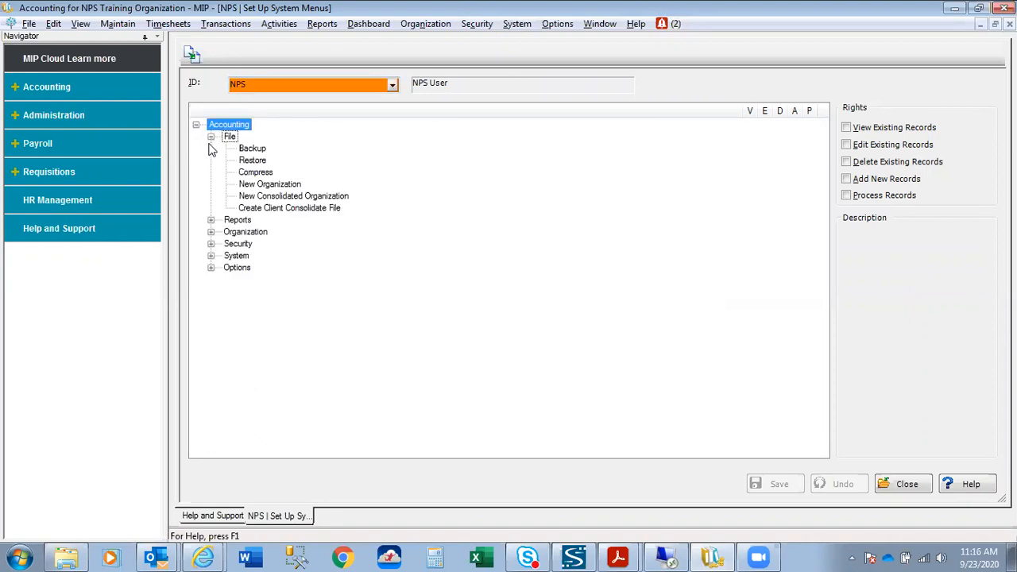
{"action": "left_click", "coordinate": [210, 220]}
{"action": "left_click", "coordinate": [210, 244]}
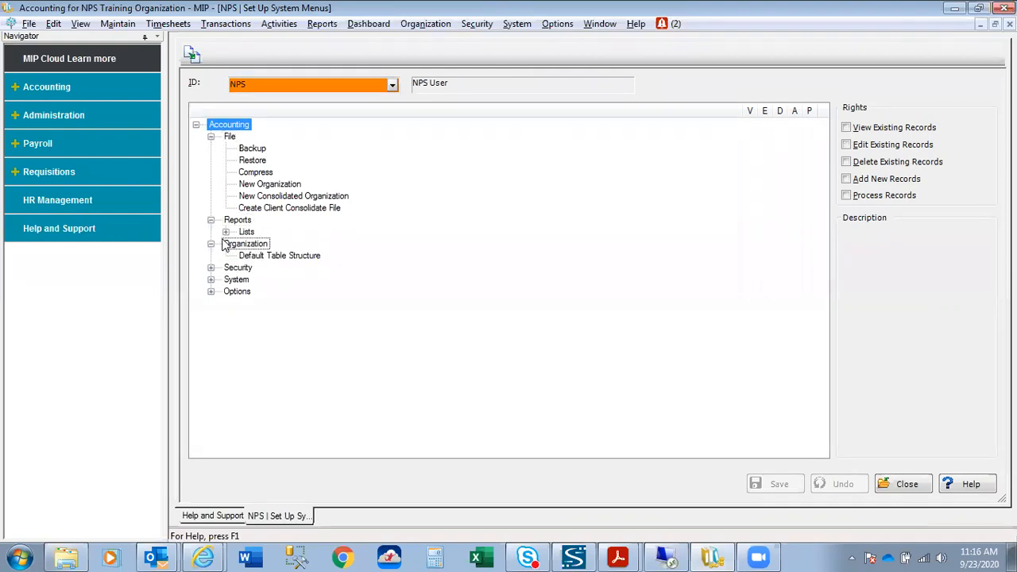
{"action": "left_click", "coordinate": [226, 232]}
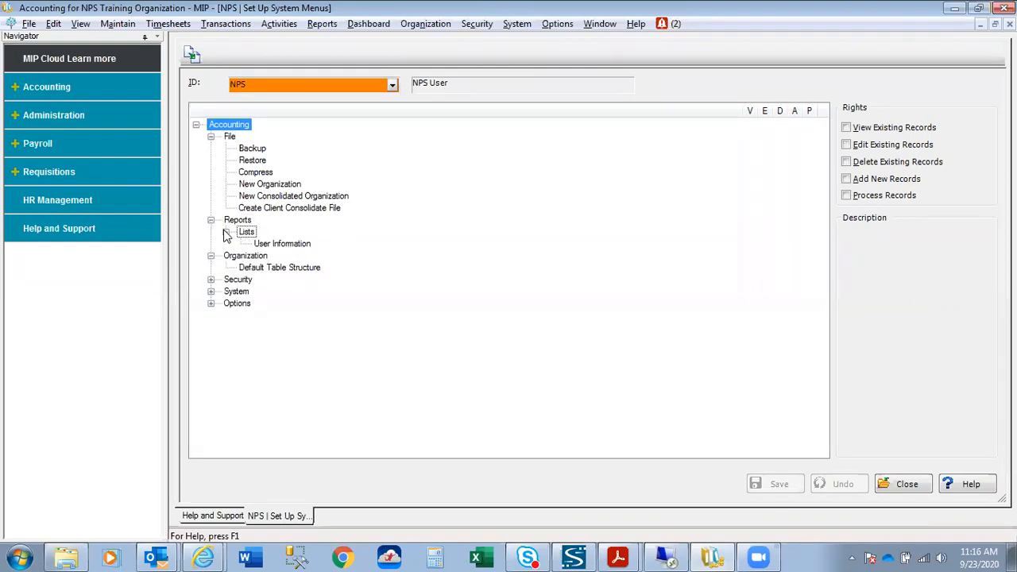
{"action": "left_click", "coordinate": [210, 280]}
{"action": "left_click", "coordinate": [226, 316]}
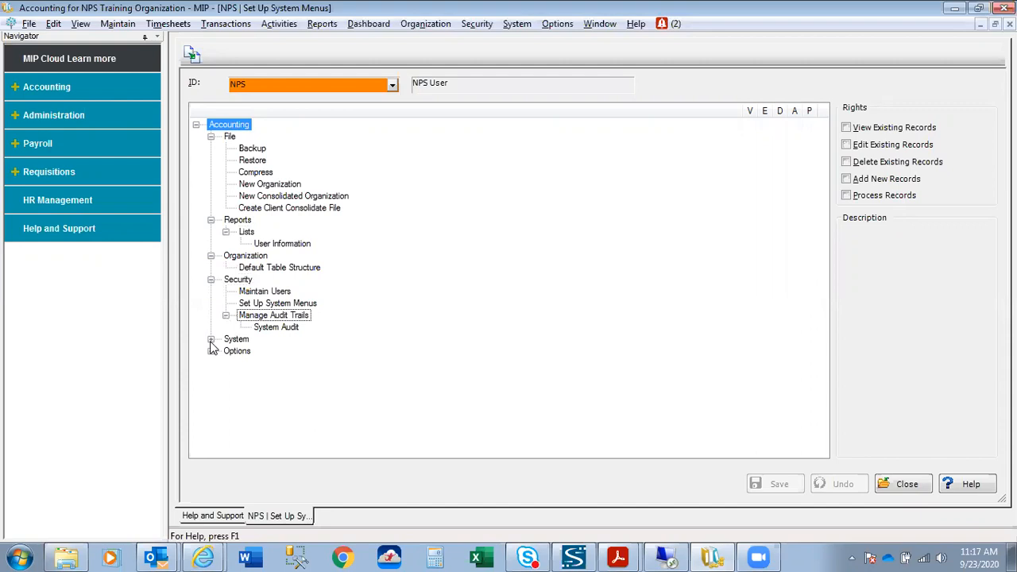
{"action": "left_click", "coordinate": [211, 340]}
{"action": "left_click", "coordinate": [210, 411]}
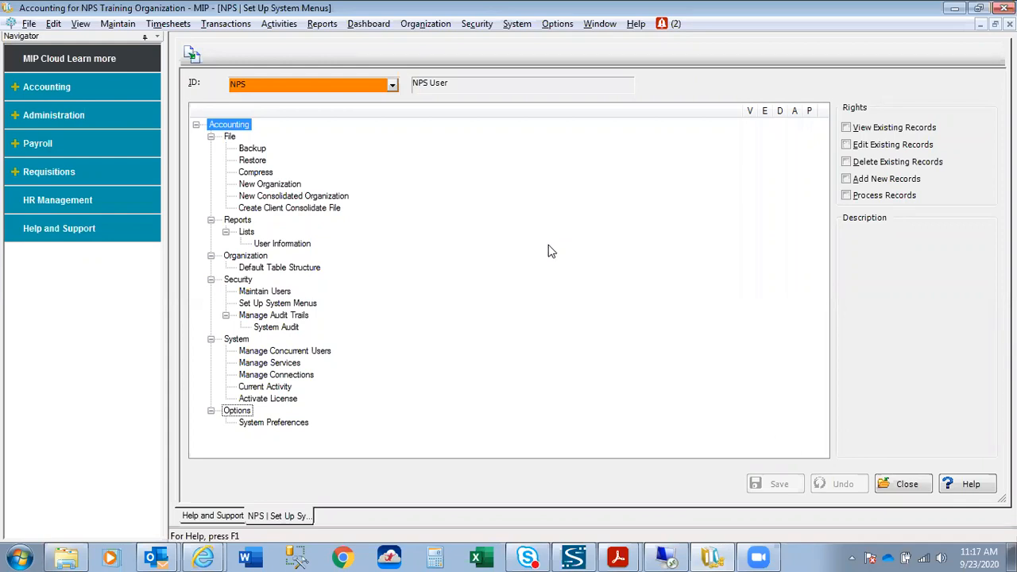
Review the NPS user's rights on Backup, Restore, New Organization and User Information.
{"action": "left_click", "coordinate": [250, 149]}
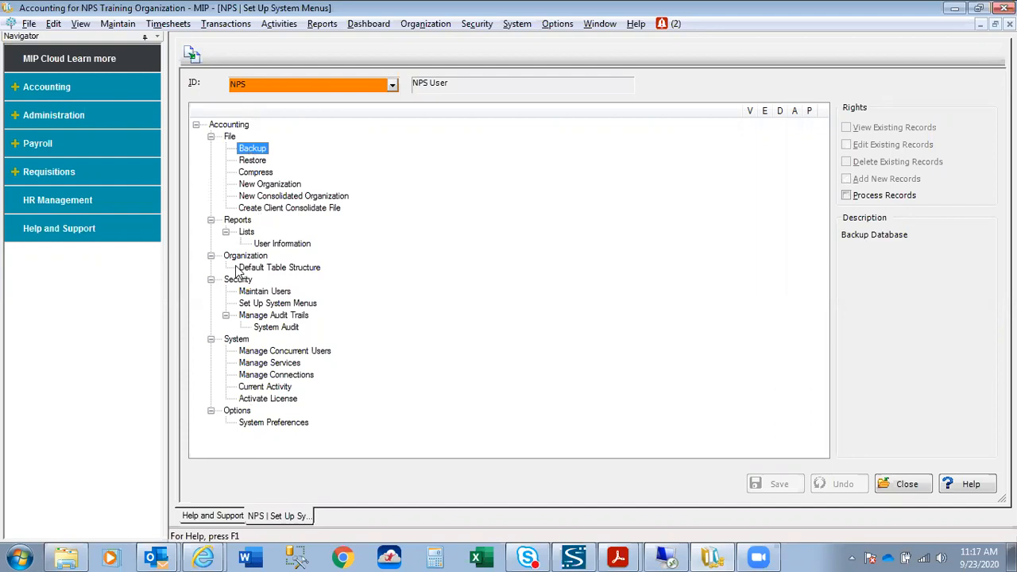
{"action": "left_click", "coordinate": [261, 163]}
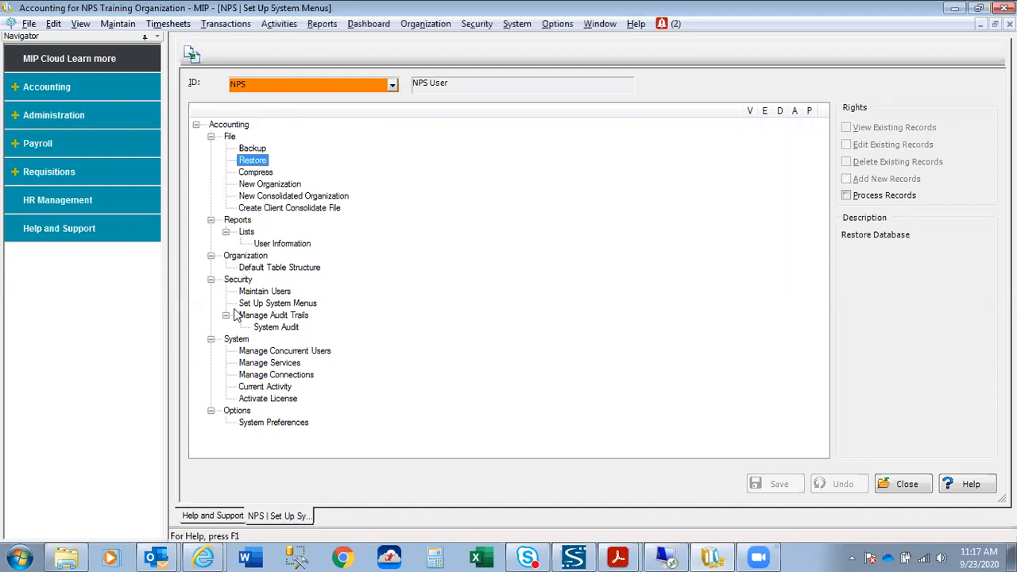
{"action": "left_click", "coordinate": [257, 186]}
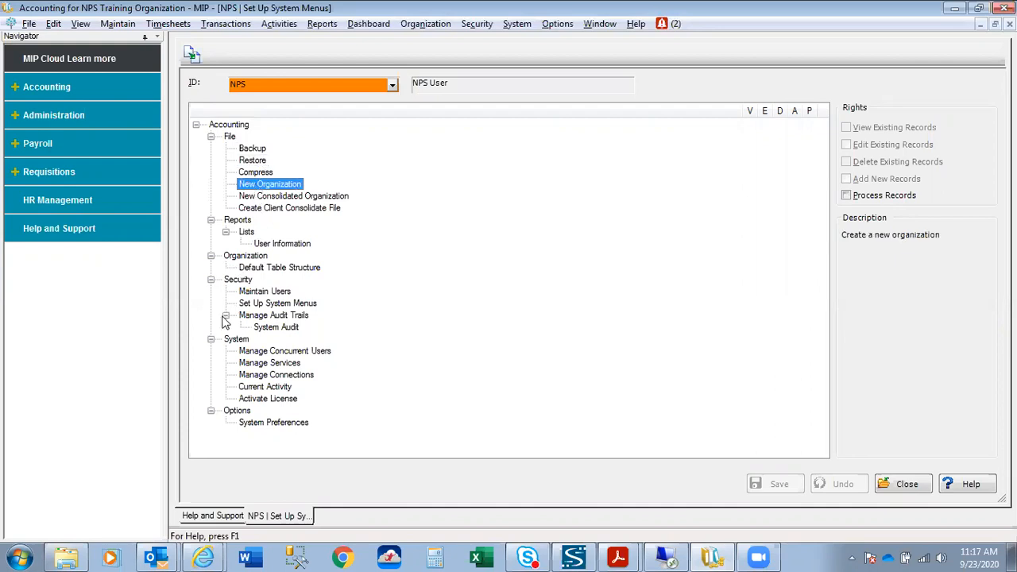
{"action": "left_click", "coordinate": [264, 243]}
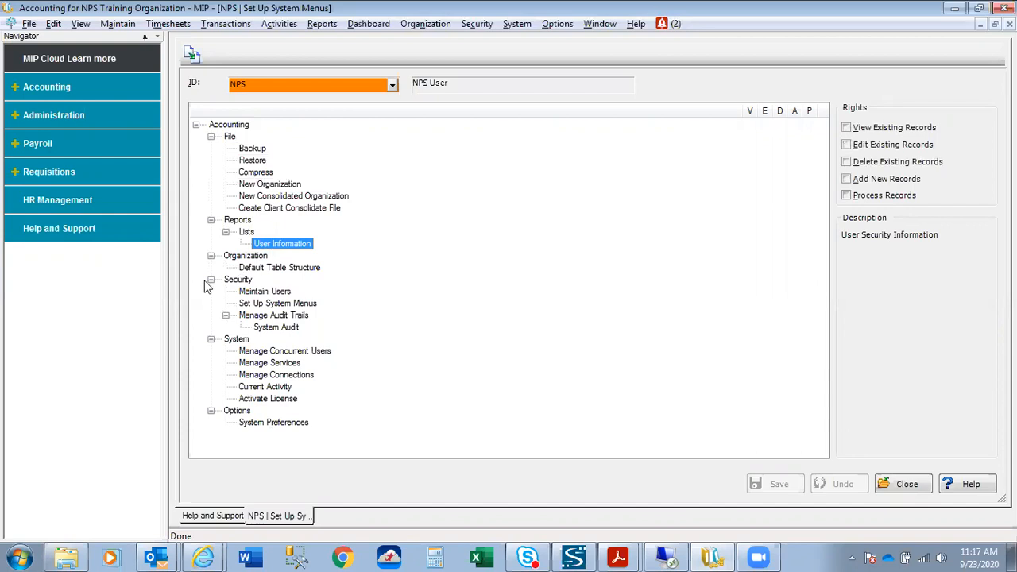
{"action": "left_click", "coordinate": [244, 153]}
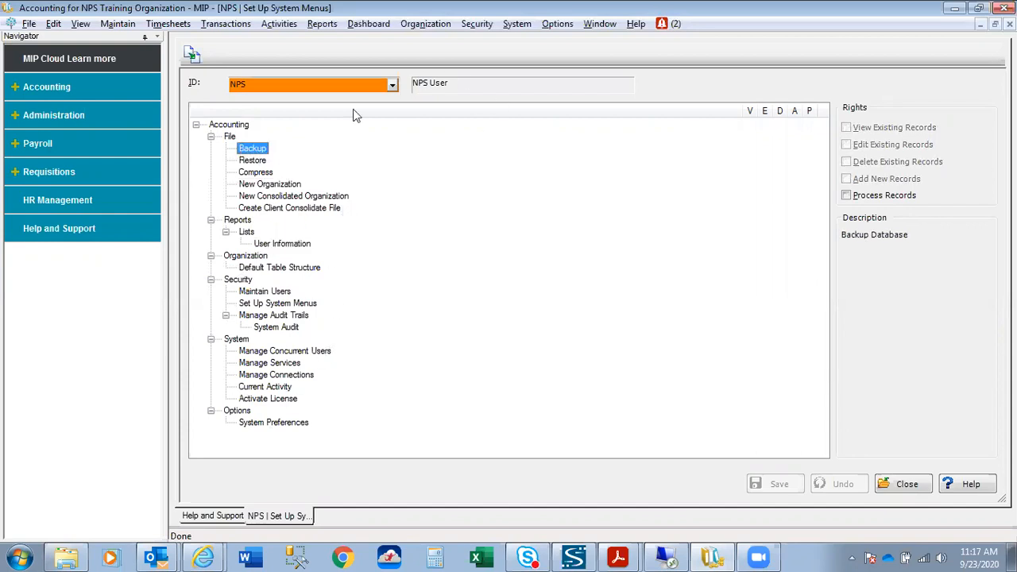
Check the Accounting, File, Reports and Organization branches, then grant Process Records on Backup.
{"action": "left_click", "coordinate": [220, 127]}
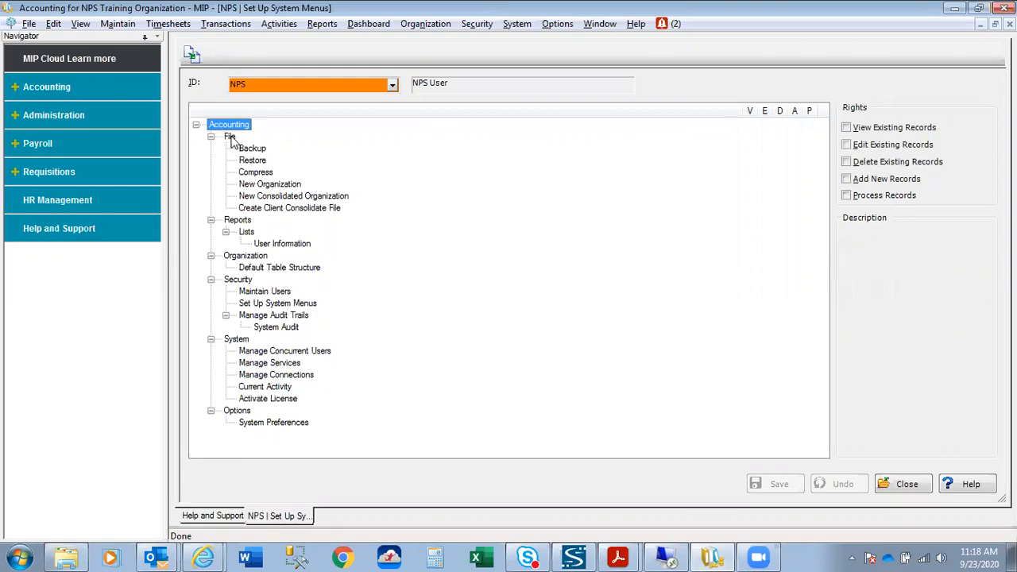
{"action": "left_click", "coordinate": [230, 137]}
{"action": "left_click", "coordinate": [239, 221]}
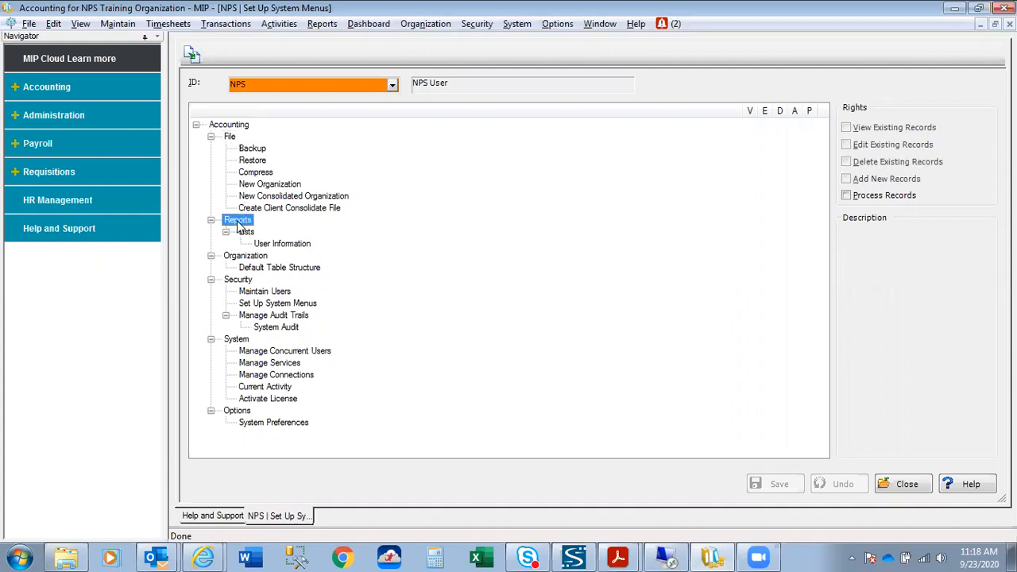
{"action": "left_click", "coordinate": [242, 256]}
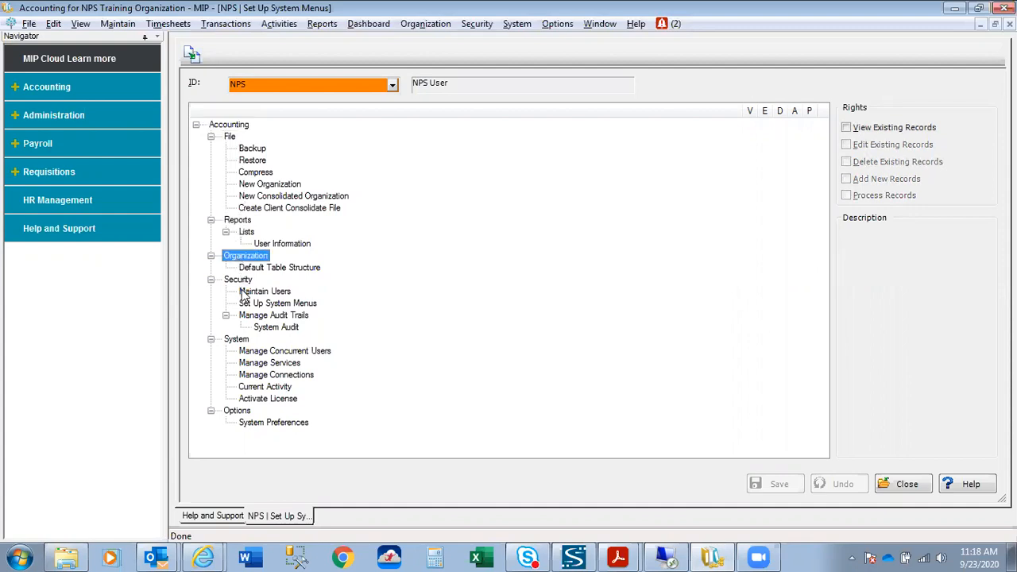
{"action": "left_click", "coordinate": [250, 150]}
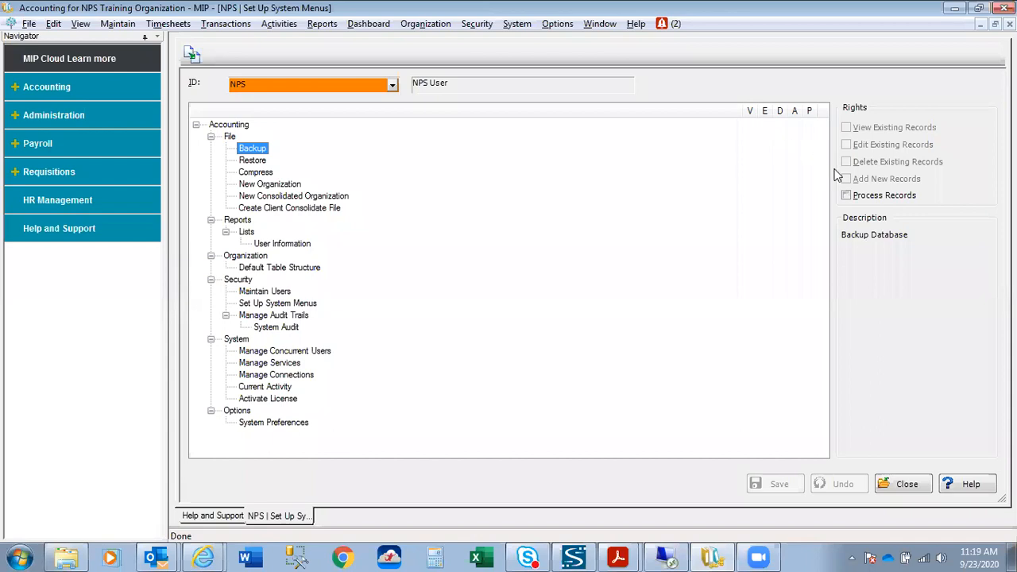
{"action": "left_click", "coordinate": [847, 195]}
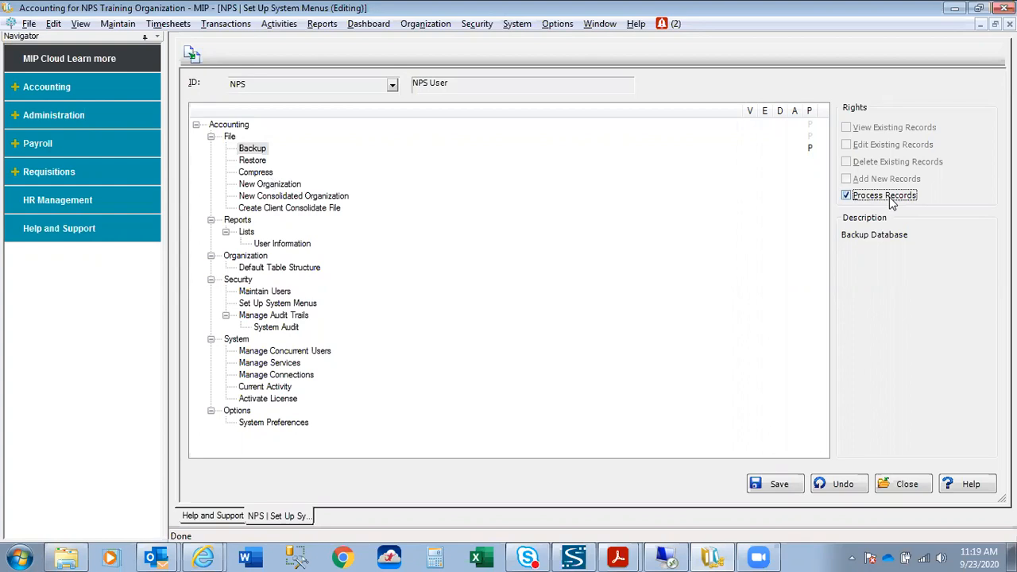
Grant View, Edit, Delete, Add New and Process Records rights on Reports Lists.
{"action": "left_click", "coordinate": [246, 232]}
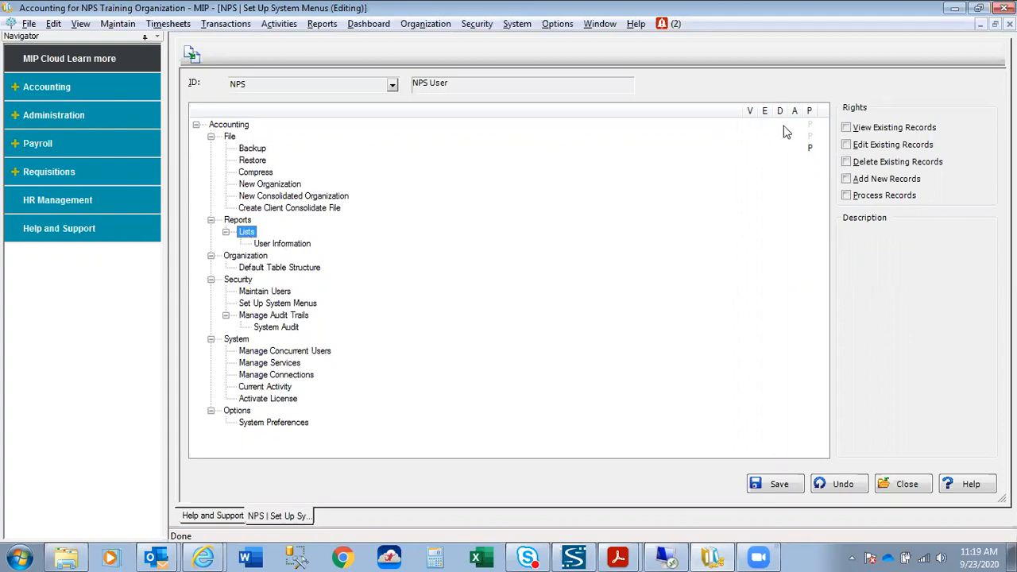
{"action": "left_click", "coordinate": [846, 128]}
{"action": "left_click", "coordinate": [846, 145]}
{"action": "left_click", "coordinate": [846, 163]}
{"action": "left_click", "coordinate": [847, 179]}
{"action": "left_click", "coordinate": [846, 197]}
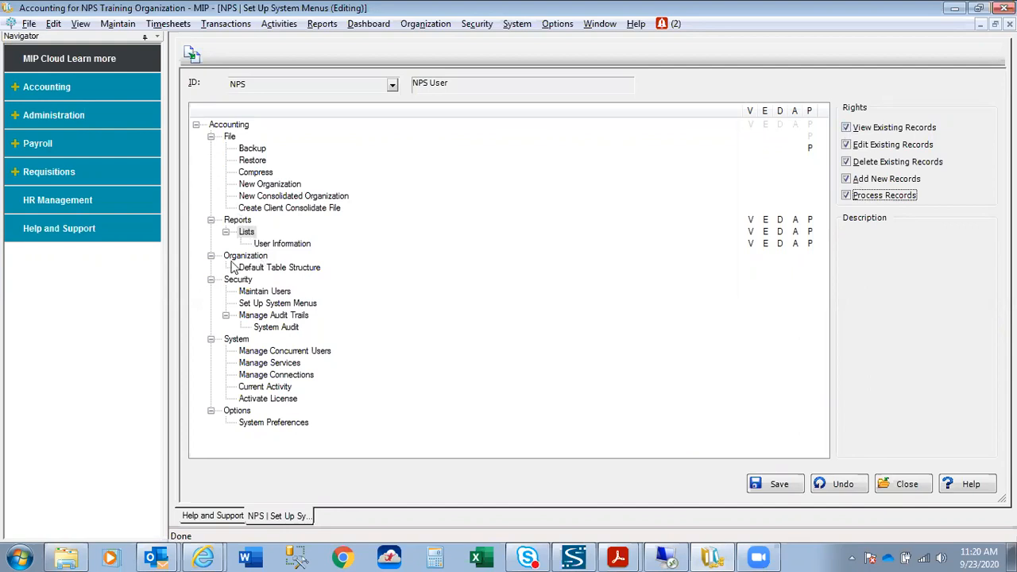
Collapse the Options, System, Security, Organization, Reports and File branches of the menu tree.
{"action": "left_click", "coordinate": [212, 411]}
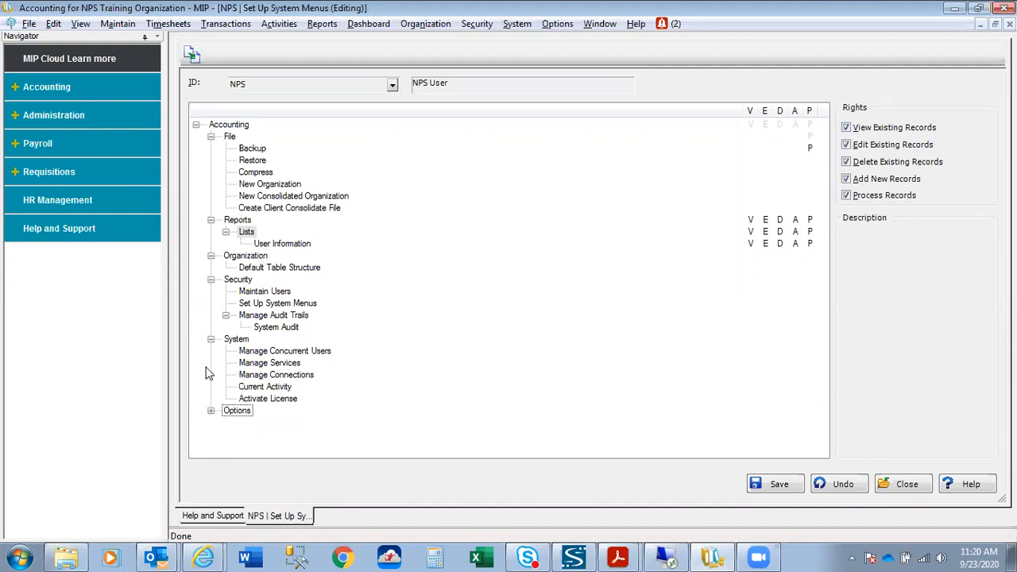
{"action": "left_click", "coordinate": [210, 339]}
{"action": "left_click", "coordinate": [210, 281]}
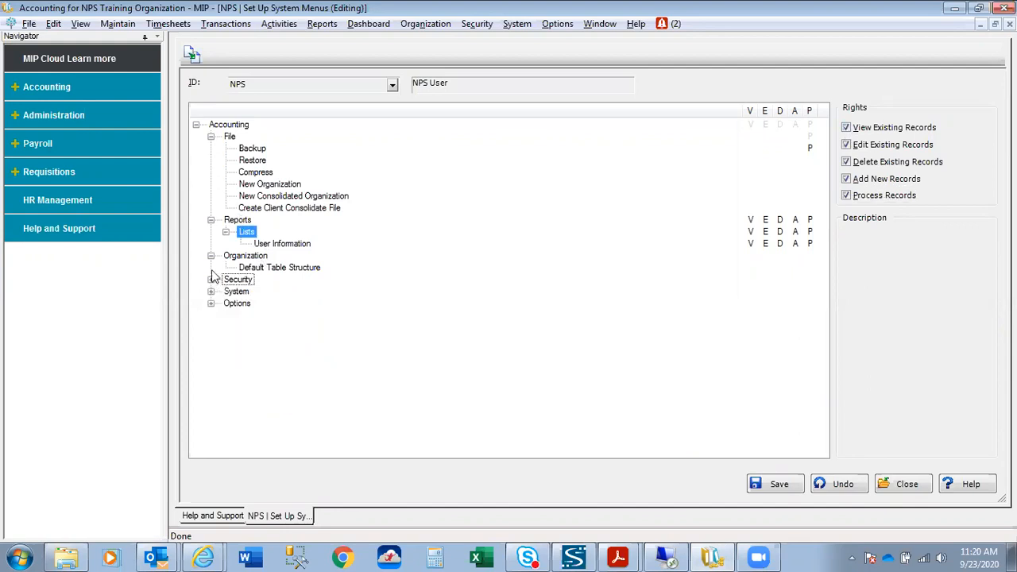
{"action": "left_click", "coordinate": [211, 256]}
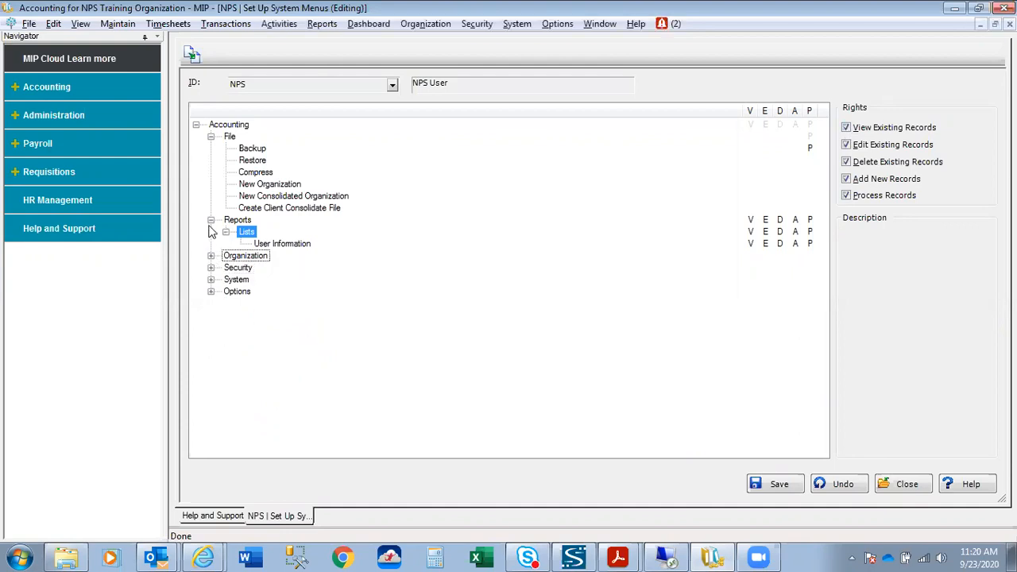
{"action": "left_click", "coordinate": [211, 220]}
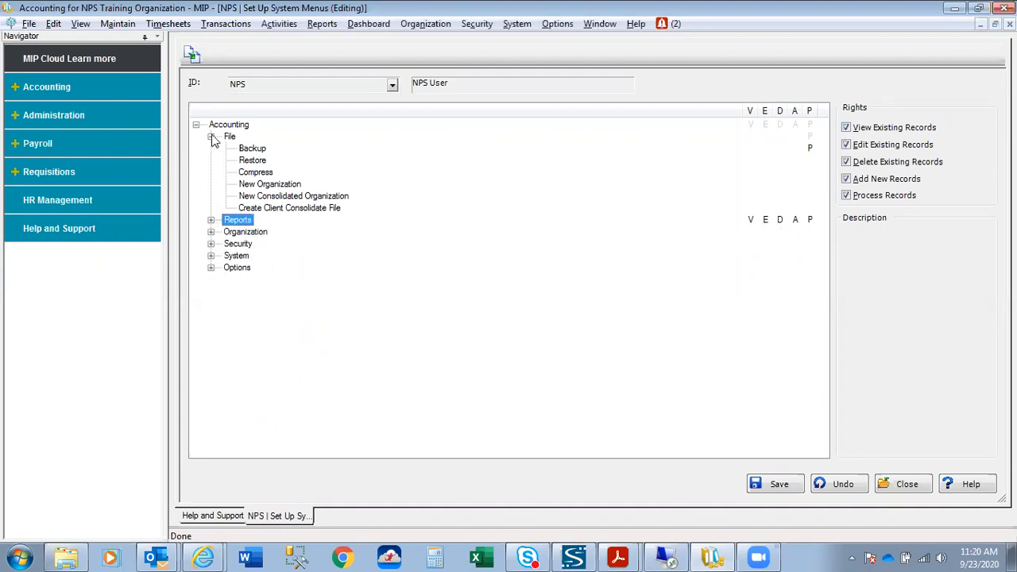
{"action": "left_click", "coordinate": [211, 136]}
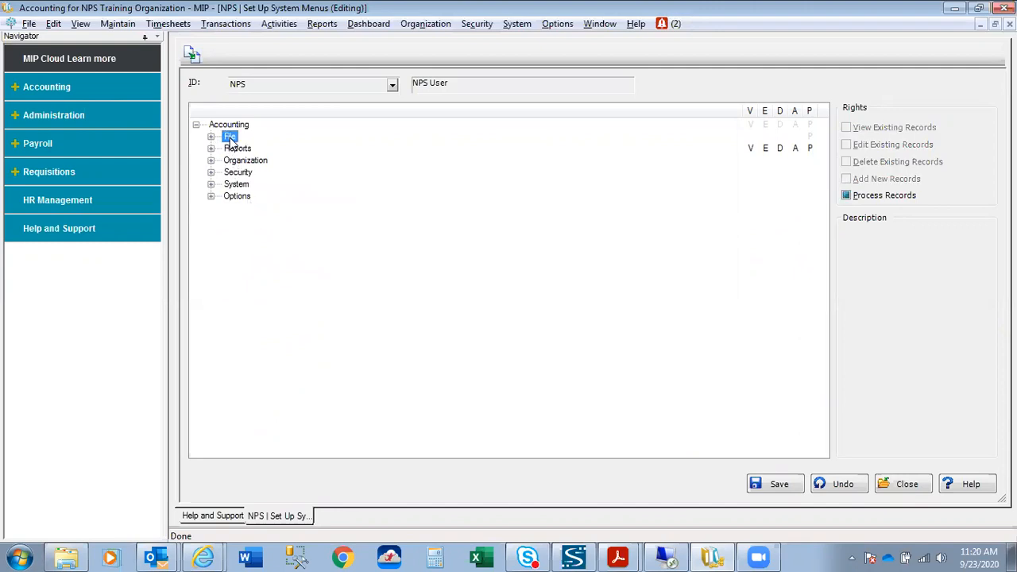
Grant Process Records on the File branch and confirm its items carry Process rights.
{"action": "left_click", "coordinate": [848, 197]}
{"action": "left_click", "coordinate": [848, 196]}
{"action": "left_click", "coordinate": [210, 137]}
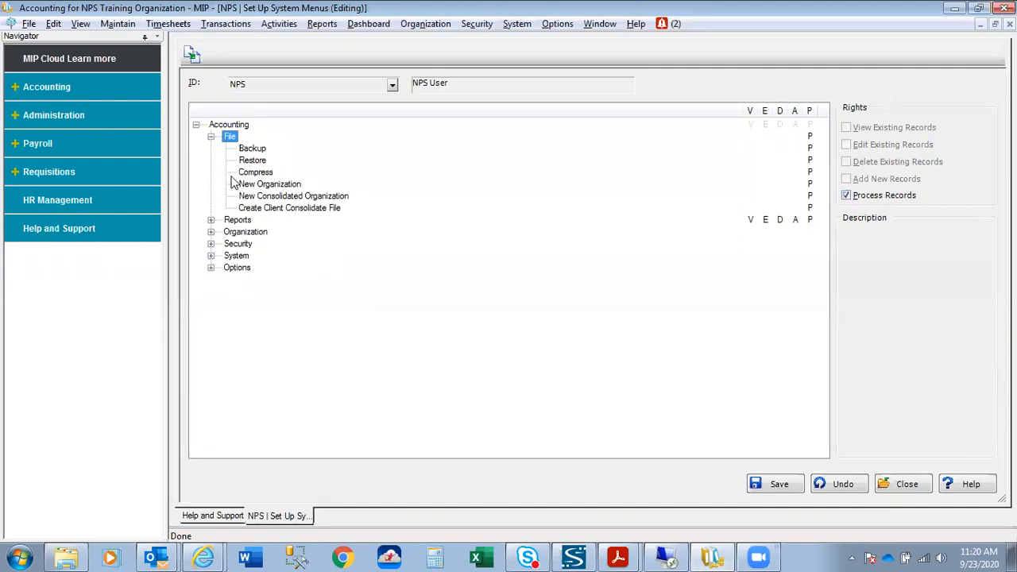
{"action": "left_click", "coordinate": [211, 137]}
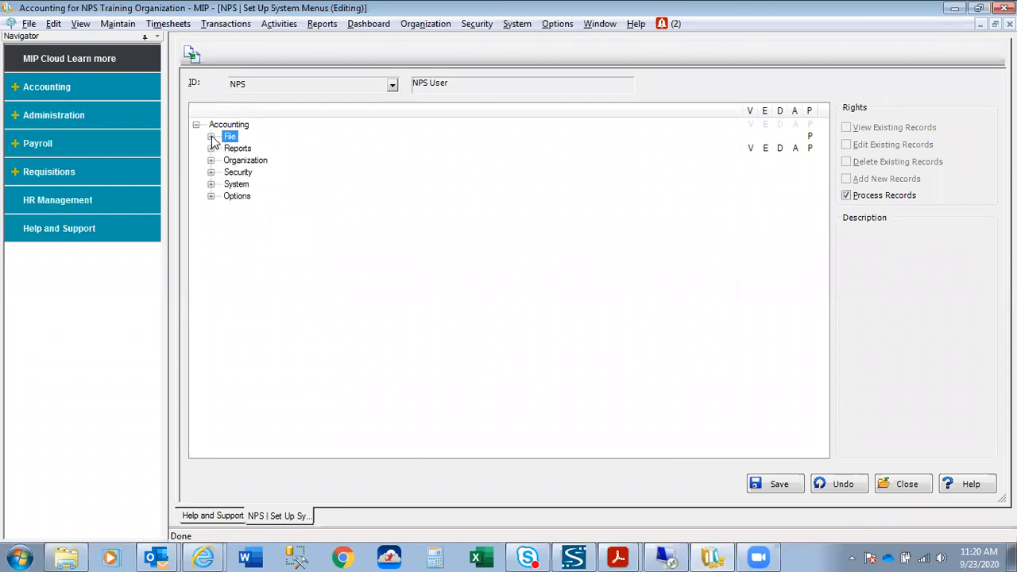
{"action": "left_click", "coordinate": [211, 137]}
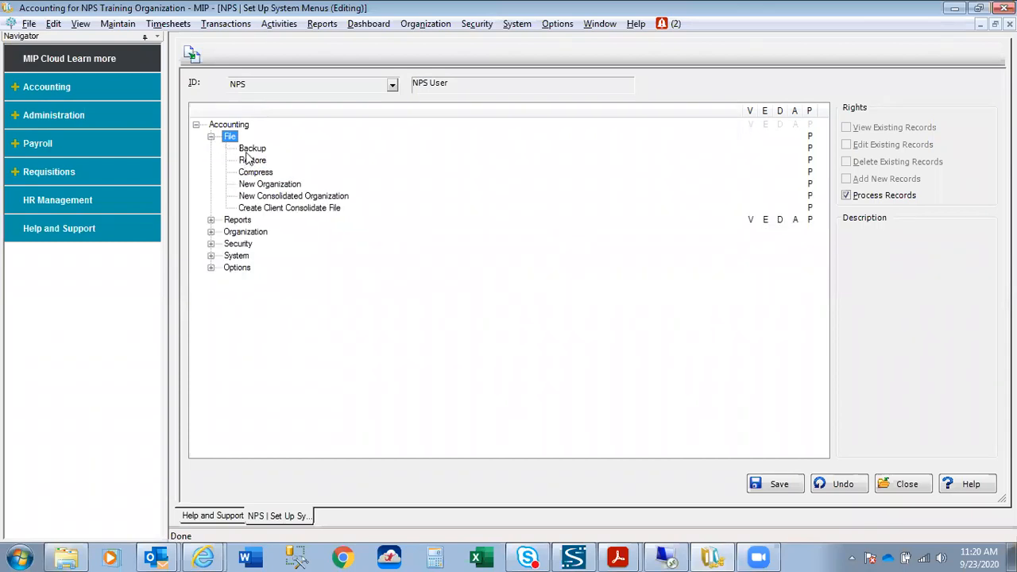
{"action": "left_click", "coordinate": [211, 137]}
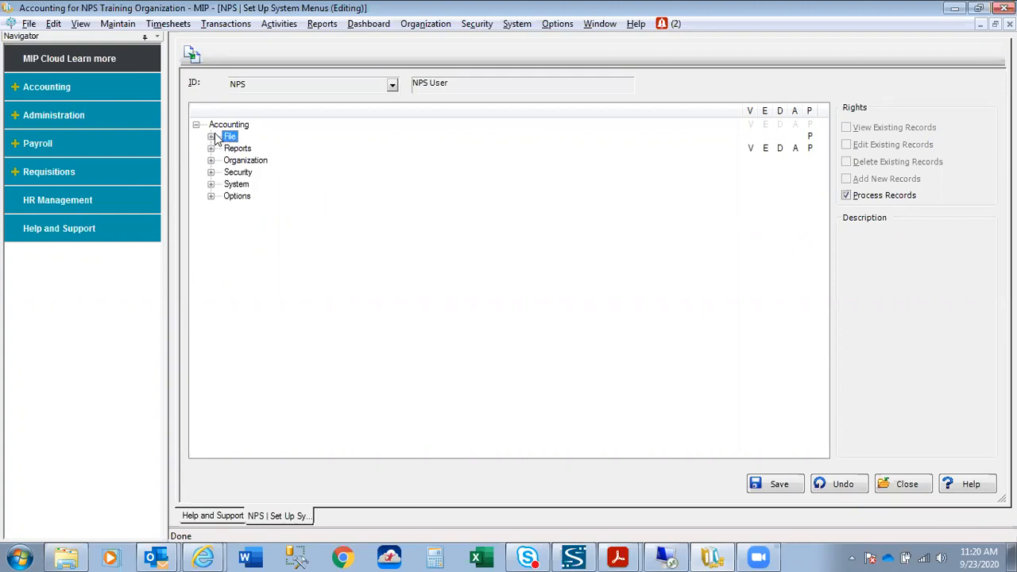
{"action": "left_click", "coordinate": [196, 124]}
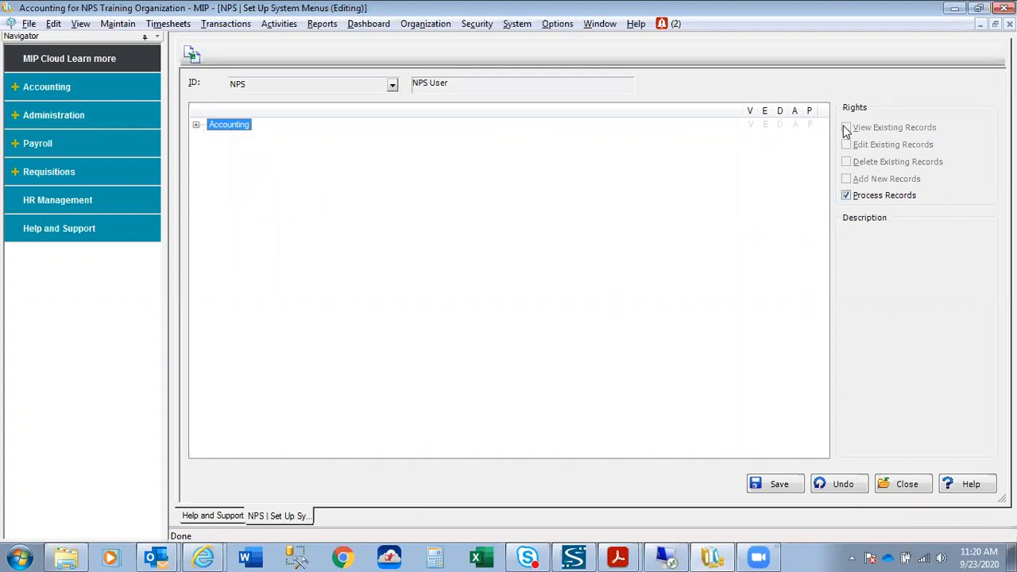
Grant View, Edit, Delete, Add New and Process Records rights on the top Accounting menu.
{"action": "left_click", "coordinate": [846, 179]}
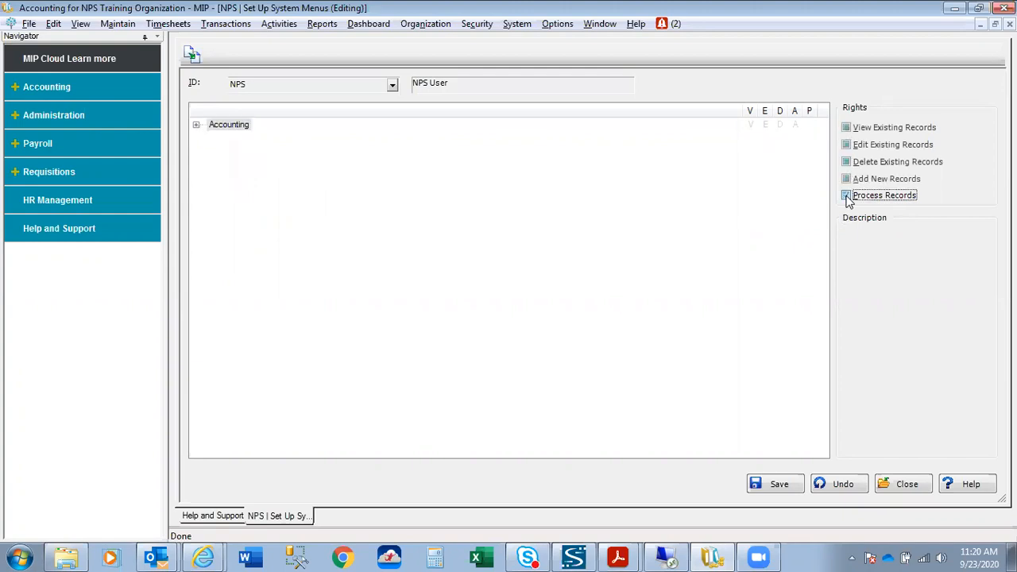
{"action": "left_click", "coordinate": [846, 128]}
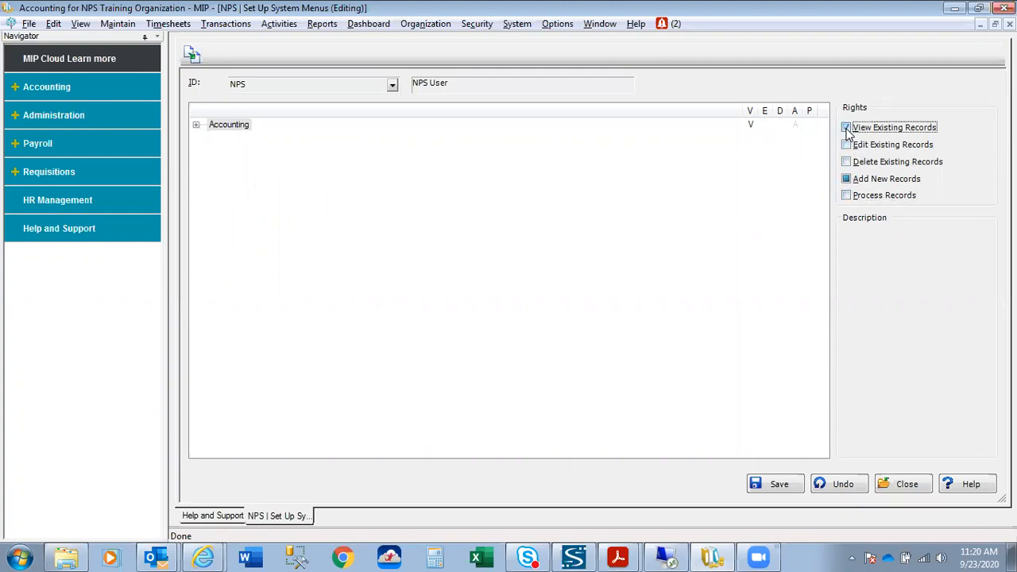
{"action": "left_click", "coordinate": [846, 145]}
{"action": "left_click", "coordinate": [848, 162]}
{"action": "left_click", "coordinate": [847, 179]}
{"action": "left_click", "coordinate": [846, 179]}
{"action": "left_click", "coordinate": [846, 196]}
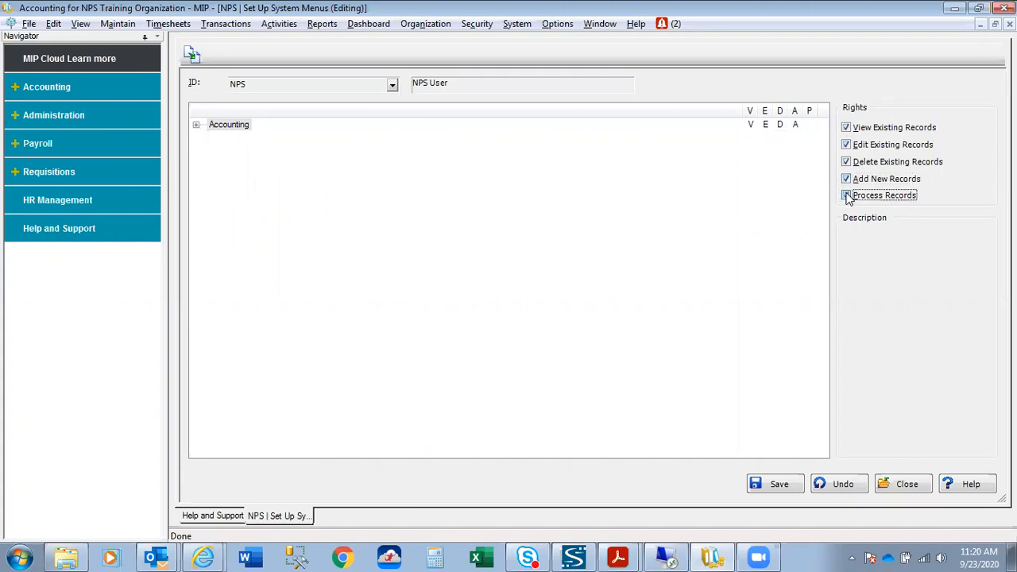
Expand Accounting's File, Reports, Security and System sub-menus to review their rights.
{"action": "left_click", "coordinate": [197, 126]}
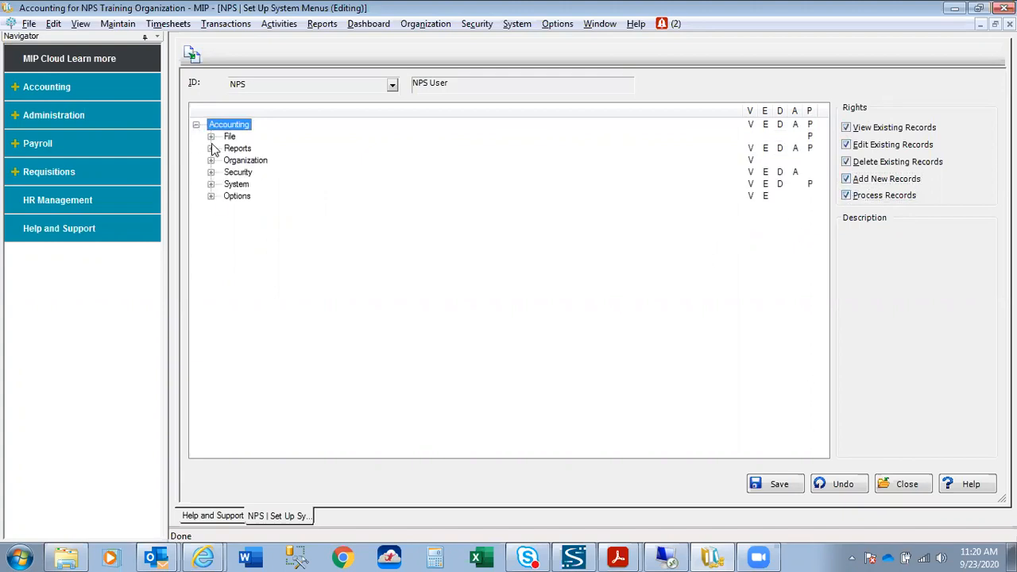
{"action": "left_click", "coordinate": [210, 137]}
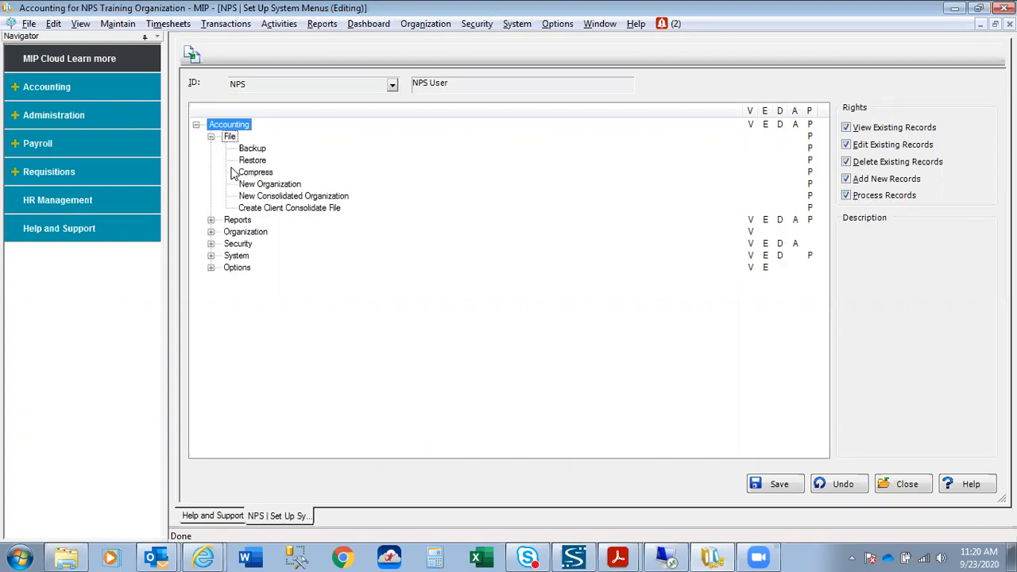
{"action": "left_click", "coordinate": [211, 220]}
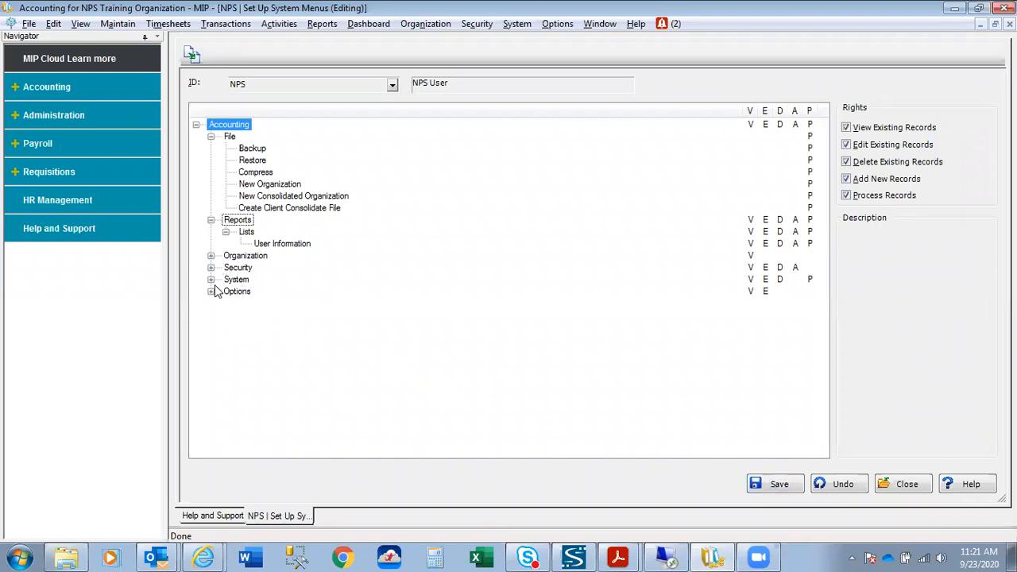
{"action": "left_click", "coordinate": [211, 268]}
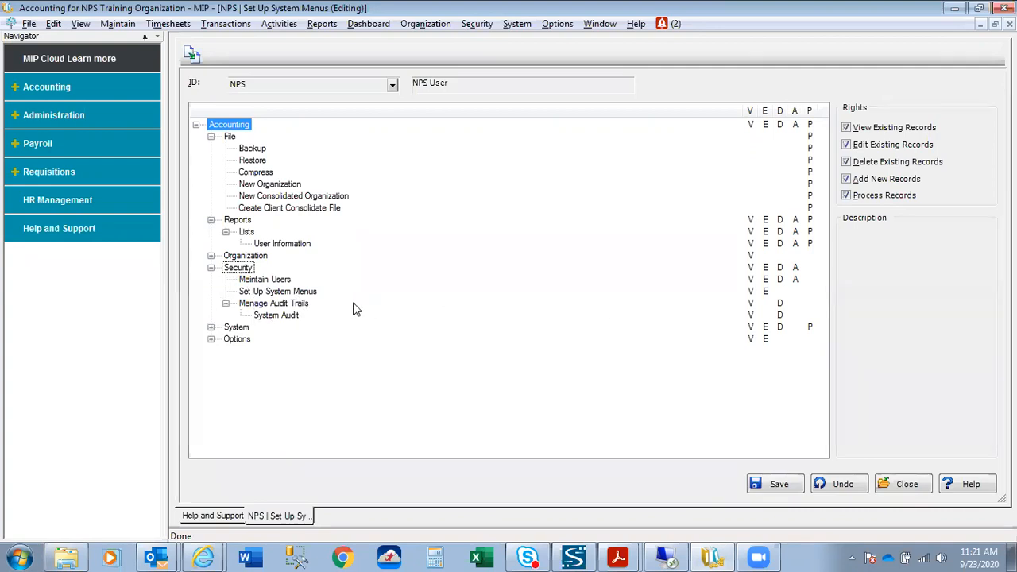
{"action": "left_click", "coordinate": [212, 328]}
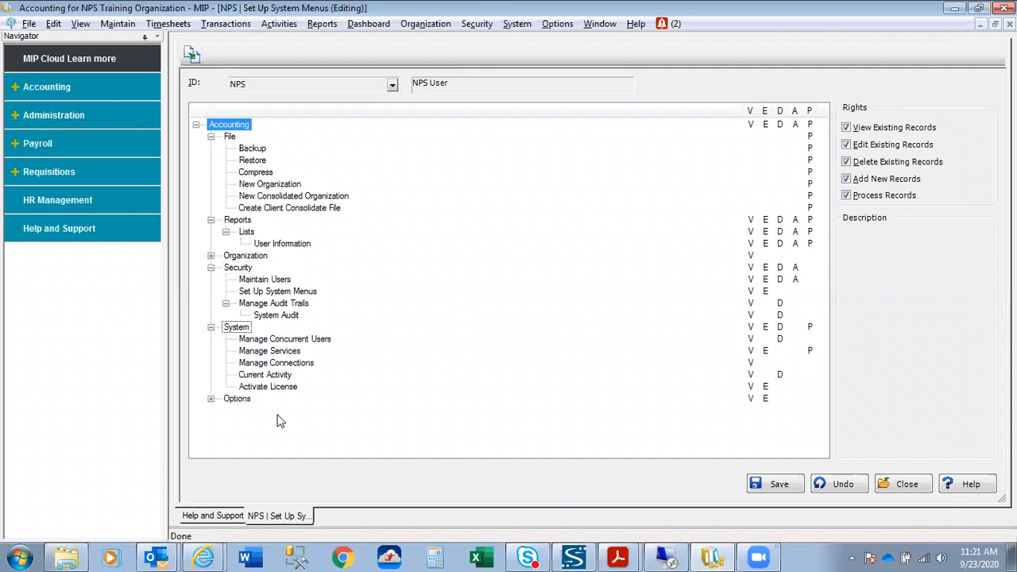
Save and close the NPS user's menu rights, then open Security > Set Up Organization Menus.
{"action": "left_click", "coordinate": [780, 486]}
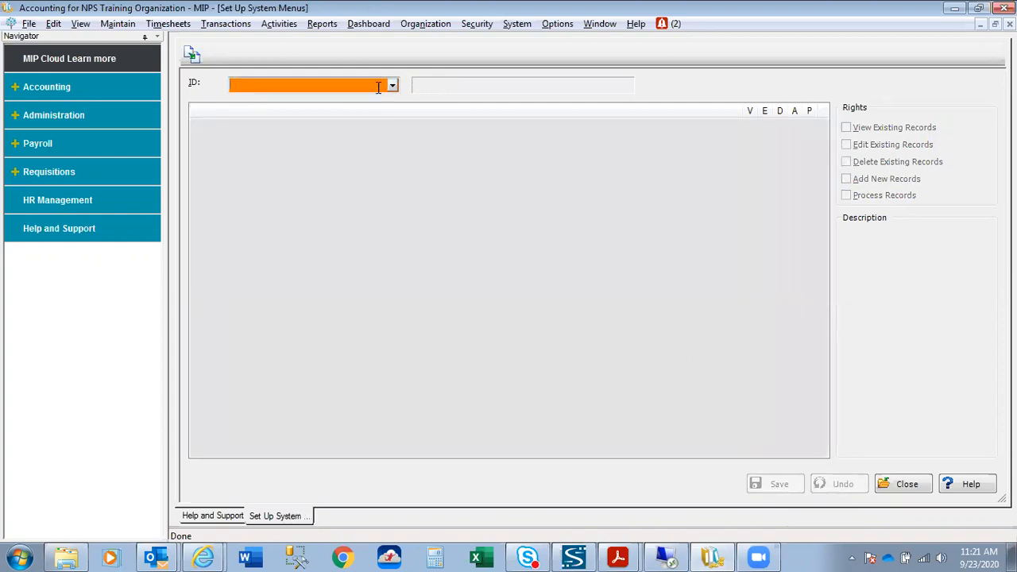
{"action": "left_click", "coordinate": [898, 486]}
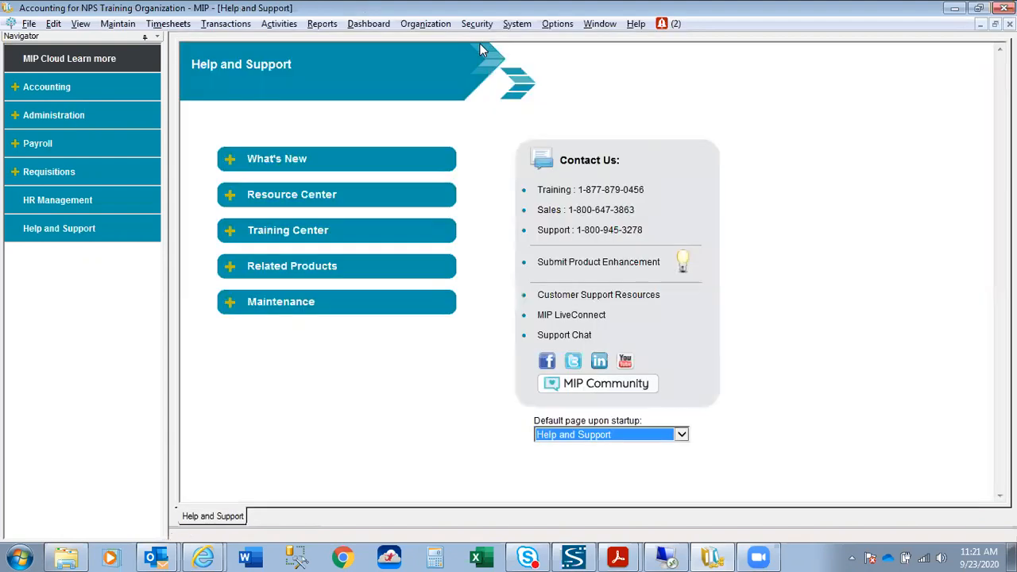
{"action": "left_click", "coordinate": [480, 26]}
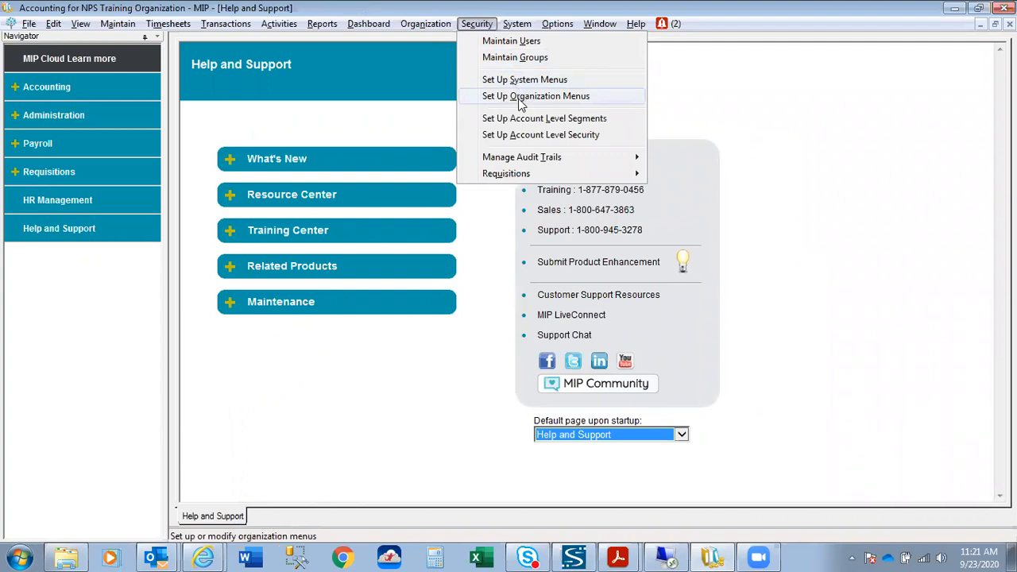
{"action": "left_click", "coordinate": [520, 98]}
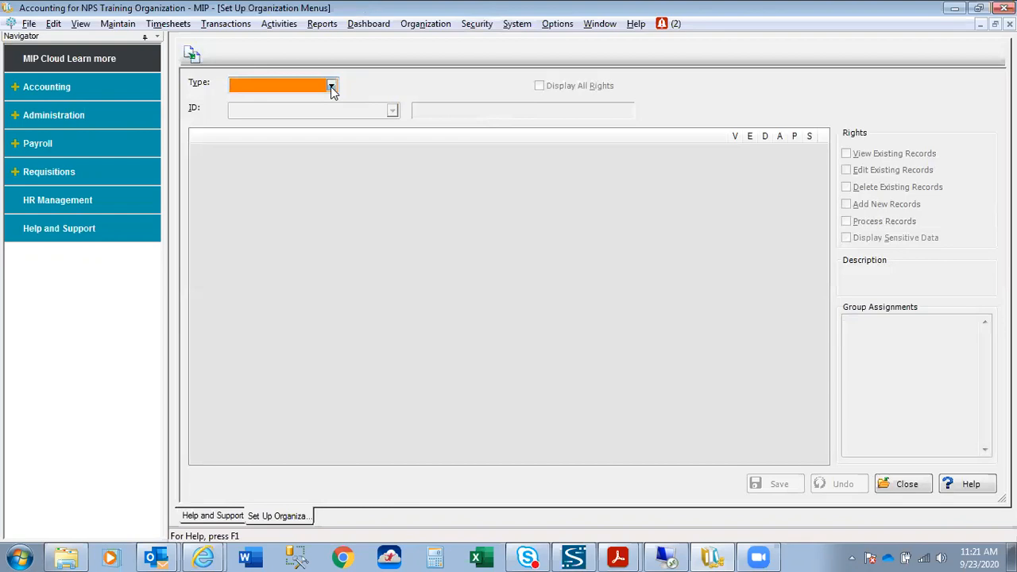
Load the AP Accounts Payable group by setting Type to GROUP and ID to AP.
{"action": "left_click", "coordinate": [331, 86]}
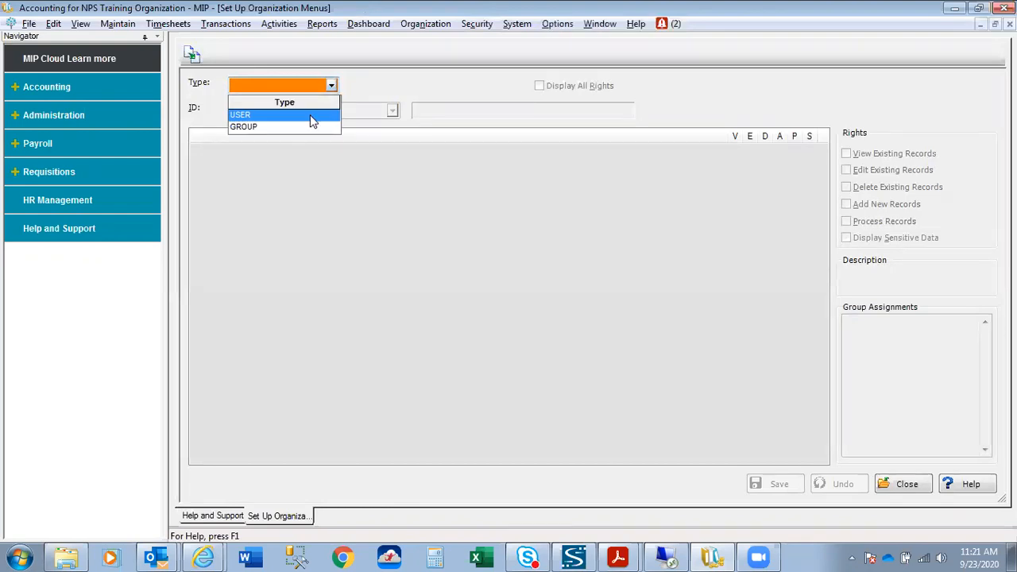
{"action": "left_click", "coordinate": [312, 120]}
{"action": "left_click", "coordinate": [392, 111]}
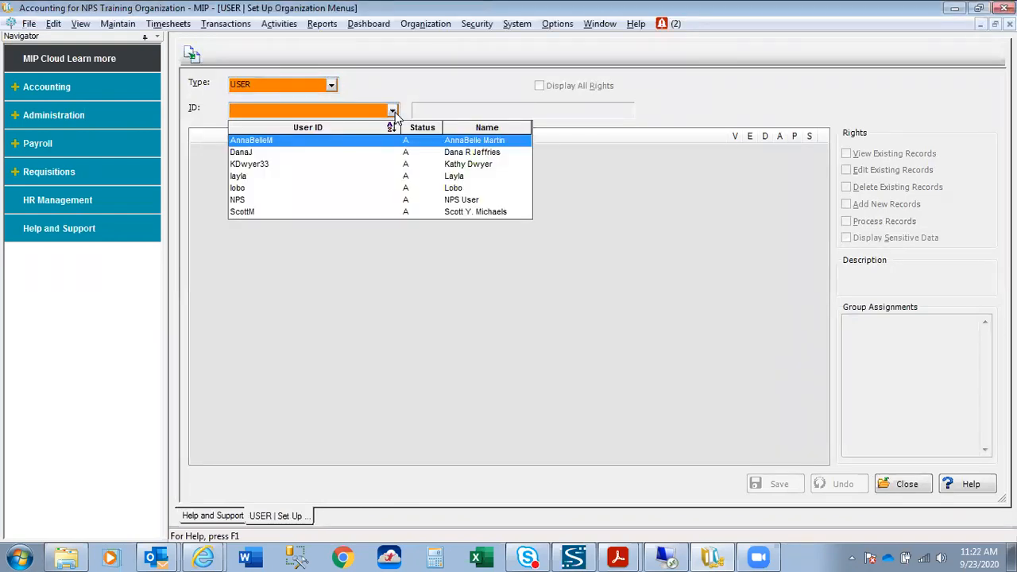
{"action": "left_click", "coordinate": [331, 85]}
{"action": "left_click", "coordinate": [331, 86]}
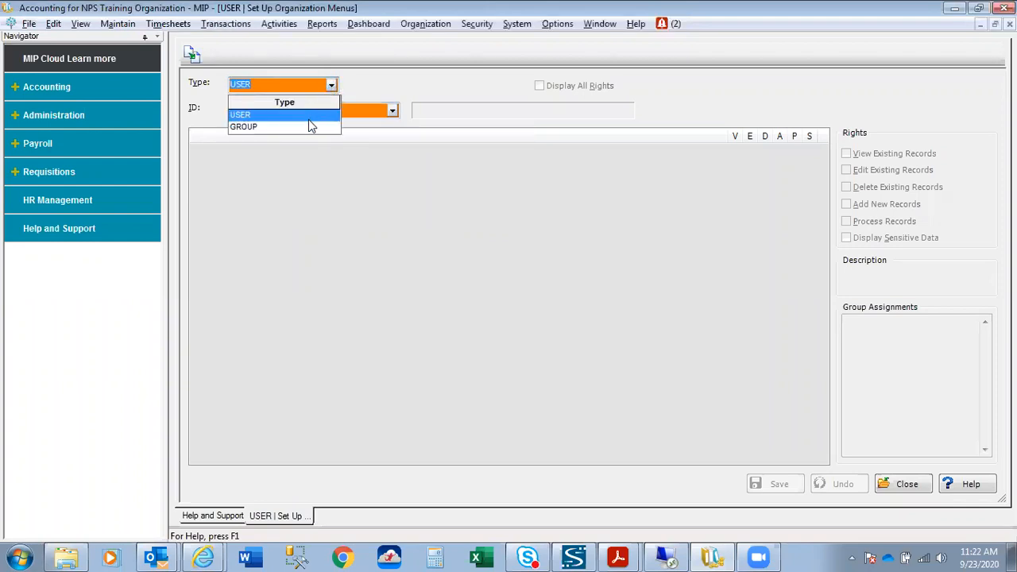
{"action": "left_click", "coordinate": [312, 128]}
{"action": "left_click", "coordinate": [393, 111]}
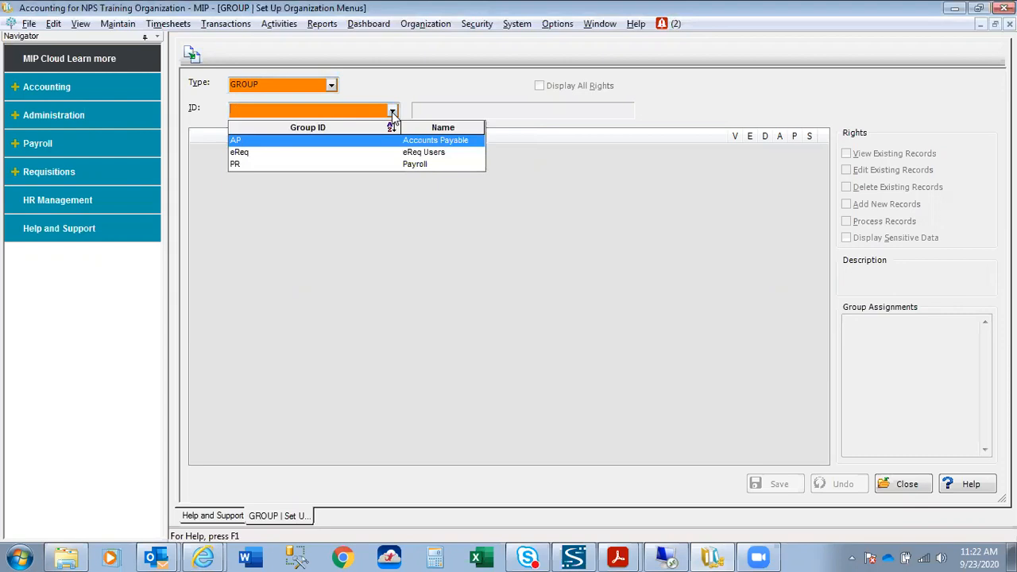
{"action": "left_click", "coordinate": [363, 143]}
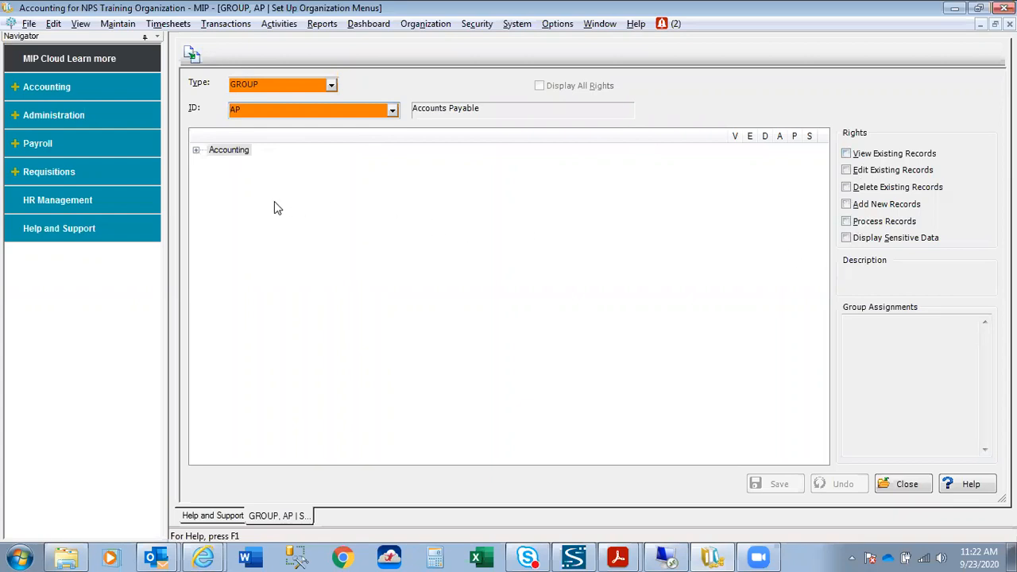
Expand the AP group's Accounting, File, Maintain, Timesheets and Transactions branches.
{"action": "left_click", "coordinate": [197, 150]}
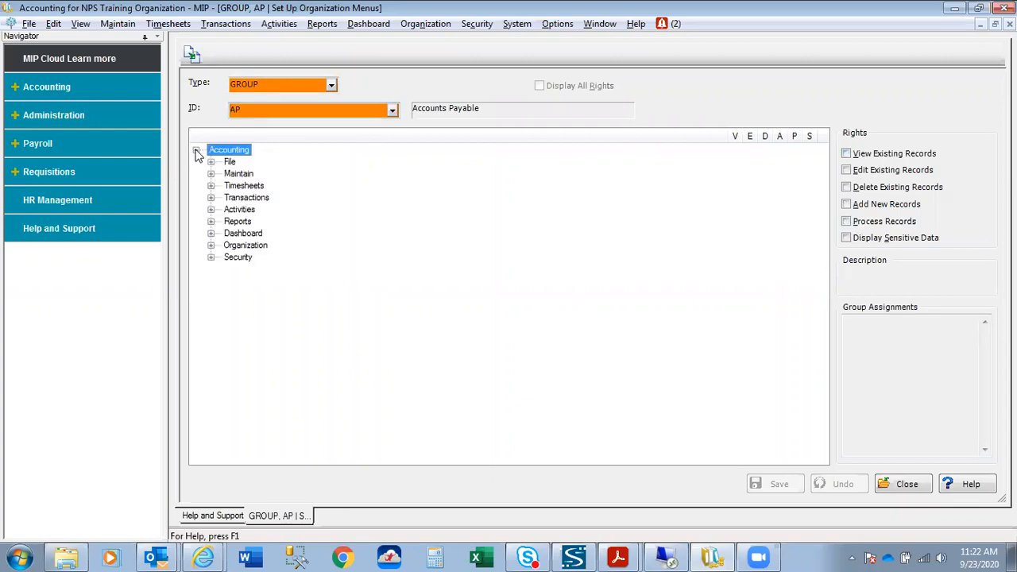
{"action": "left_click", "coordinate": [211, 162]}
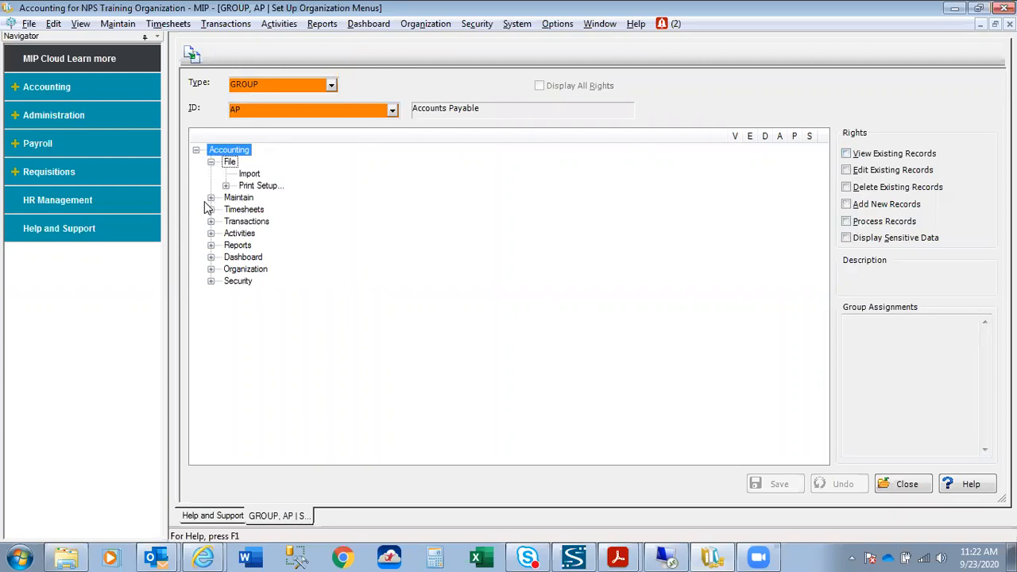
{"action": "left_click", "coordinate": [210, 197]}
{"action": "left_click", "coordinate": [210, 352]}
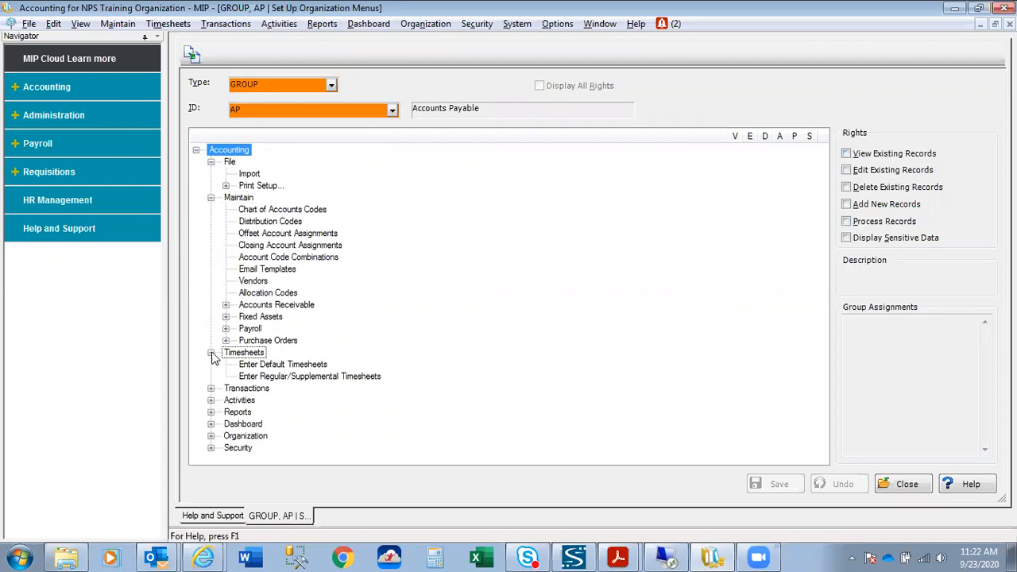
{"action": "left_click", "coordinate": [211, 388]}
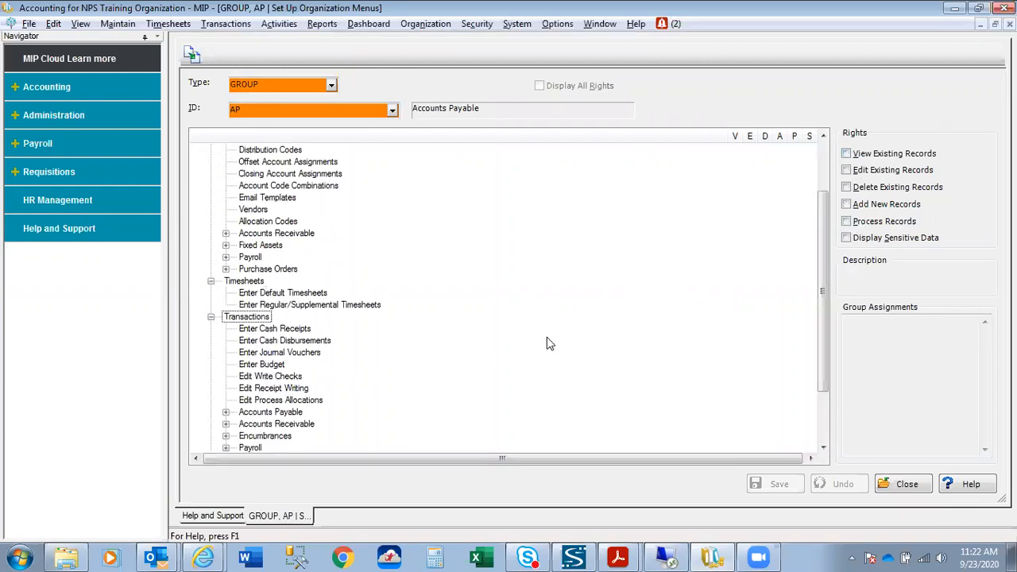
{"action": "scroll", "coordinate": [533, 313], "scroll_direction": "up", "scroll_amount": 3}
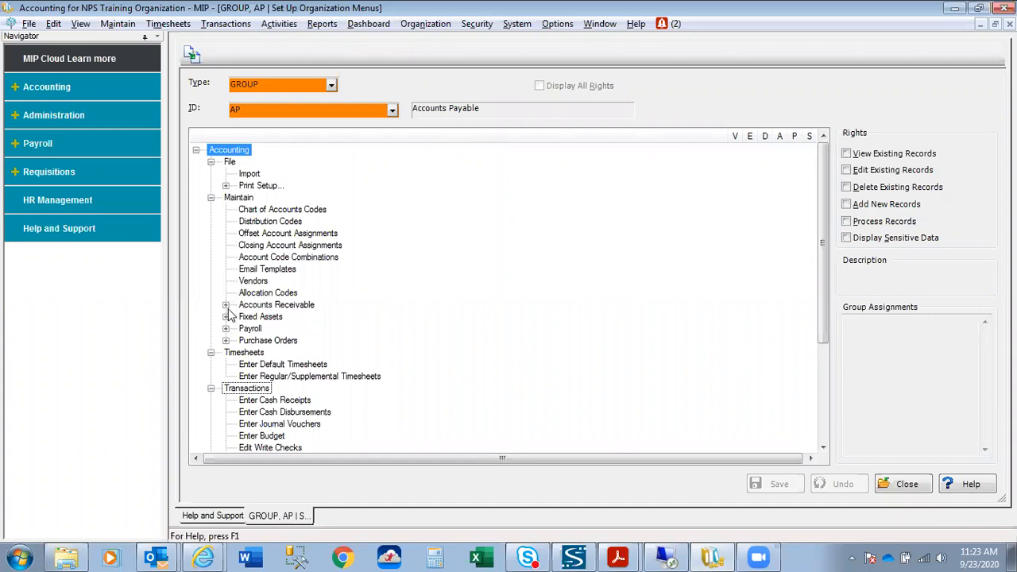
Expand the Accounts Receivable, Fixed Assets and Payroll maintenance items and return to the tree top.
{"action": "left_click", "coordinate": [227, 306]}
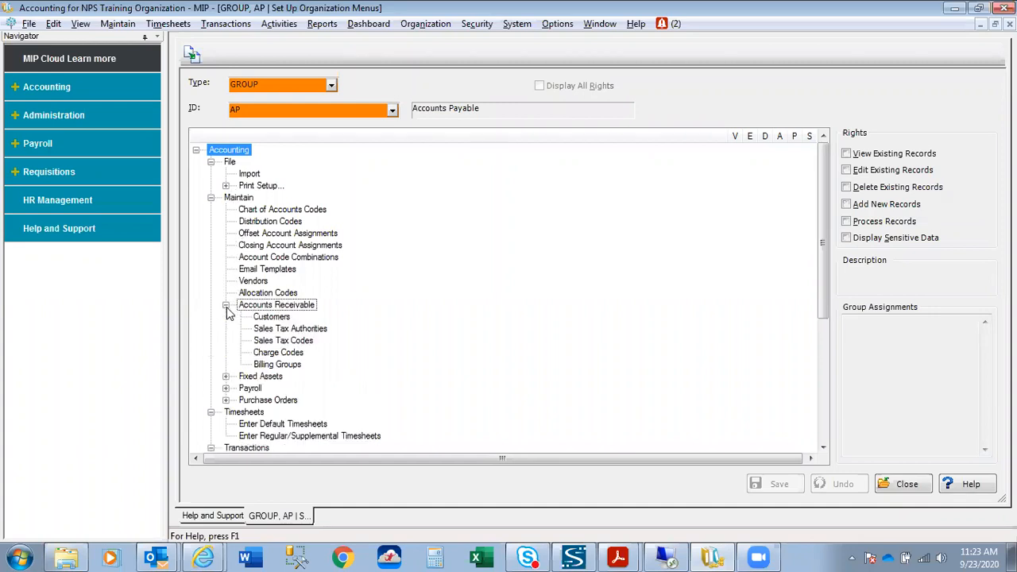
{"action": "left_click", "coordinate": [226, 377]}
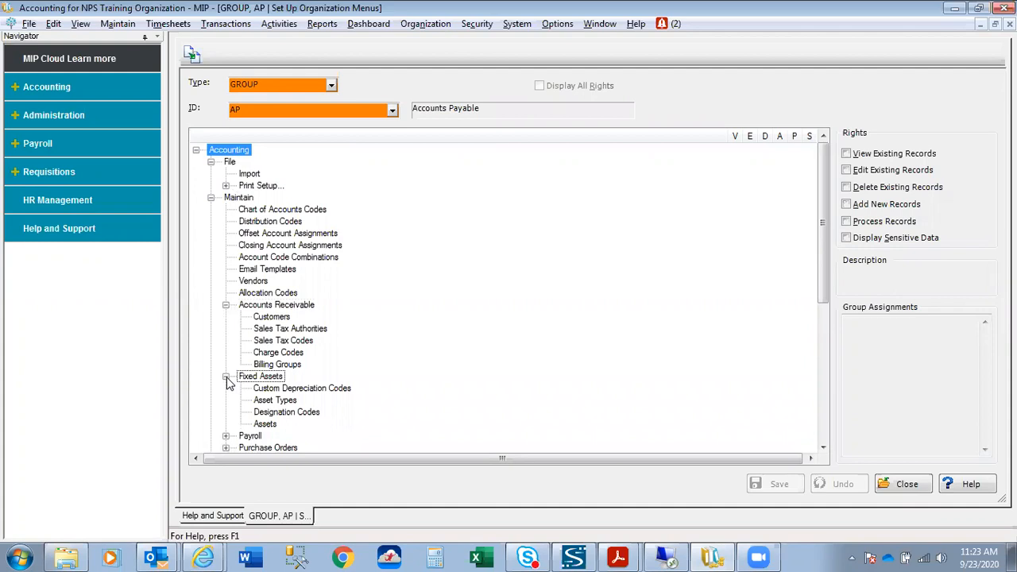
{"action": "left_click", "coordinate": [226, 436]}
{"action": "scroll", "coordinate": [418, 330], "scroll_direction": "down", "scroll_amount": 1}
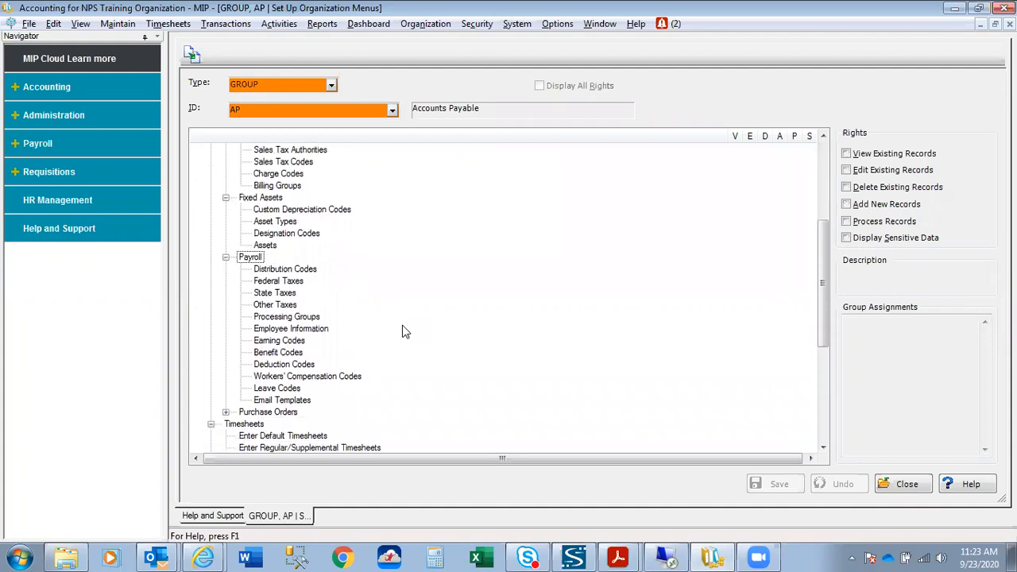
{"action": "scroll", "coordinate": [402, 332], "scroll_direction": "up", "scroll_amount": 1}
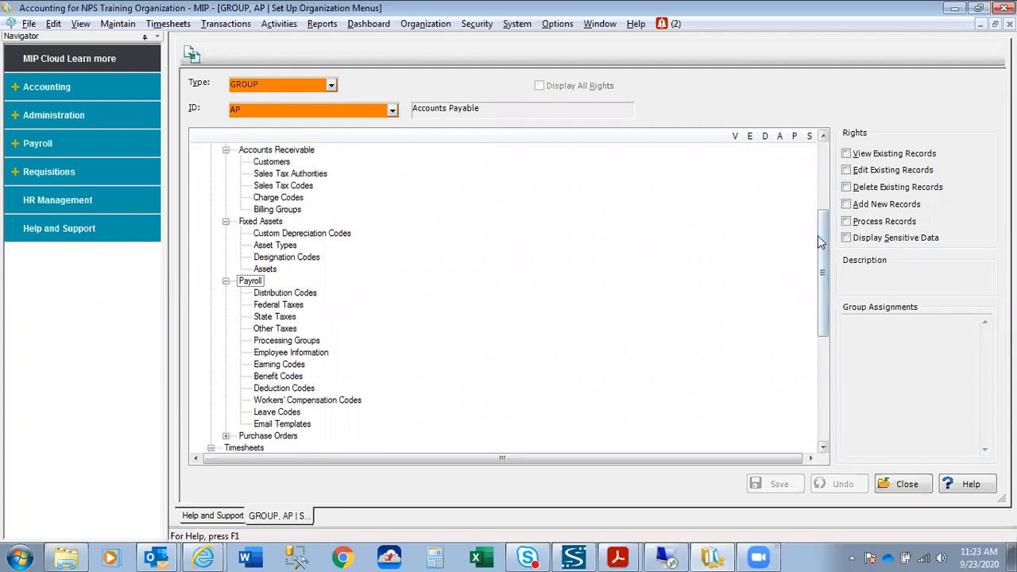
{"action": "left_click_drag", "start_coordinate": [825, 255], "coordinate": [825, 191]}
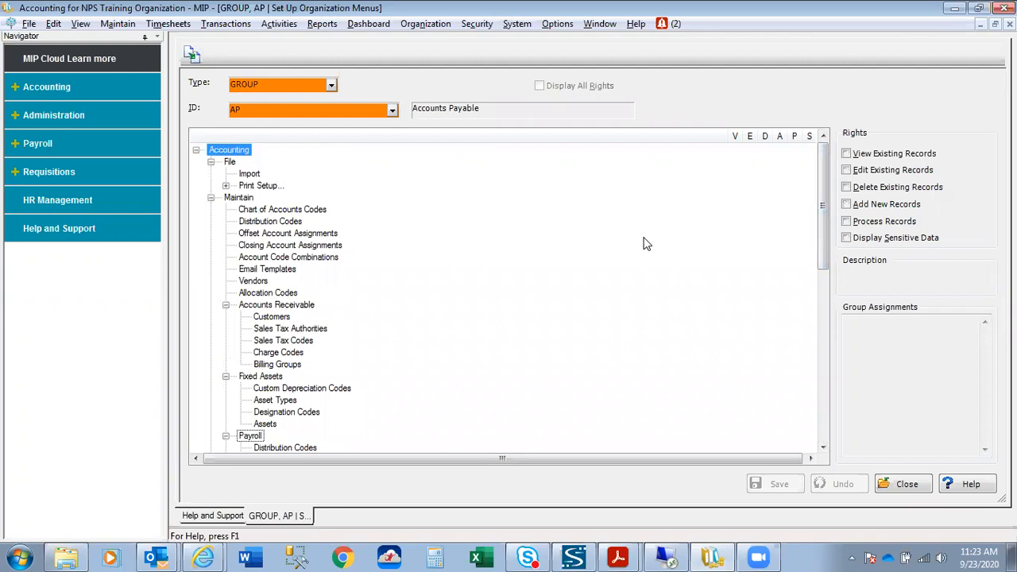
Give the AP group View Existing Records and Display Sensitive Data rights on Vendors.
{"action": "left_click", "coordinate": [259, 281]}
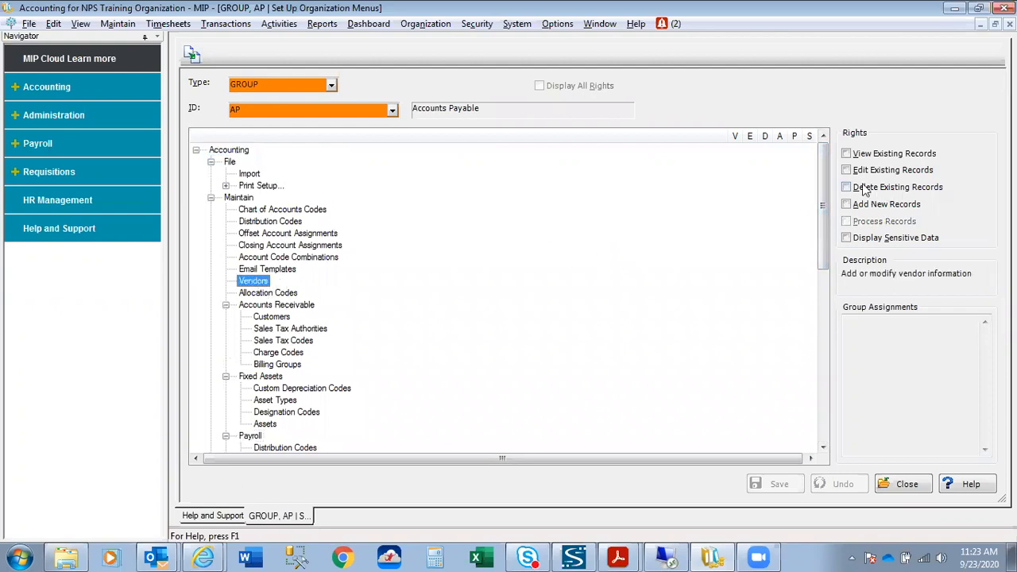
{"action": "left_click", "coordinate": [847, 153]}
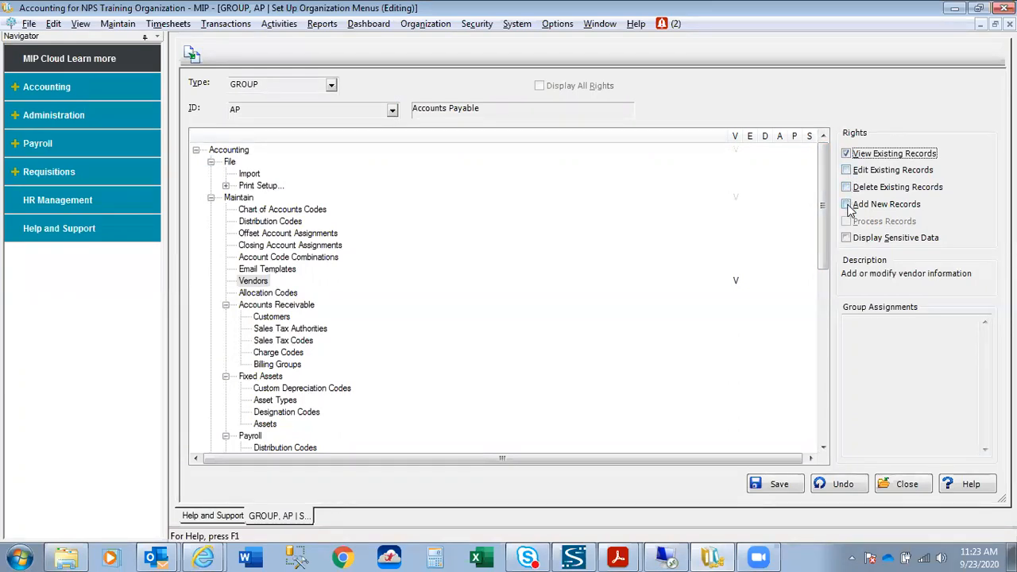
{"action": "left_click", "coordinate": [847, 239]}
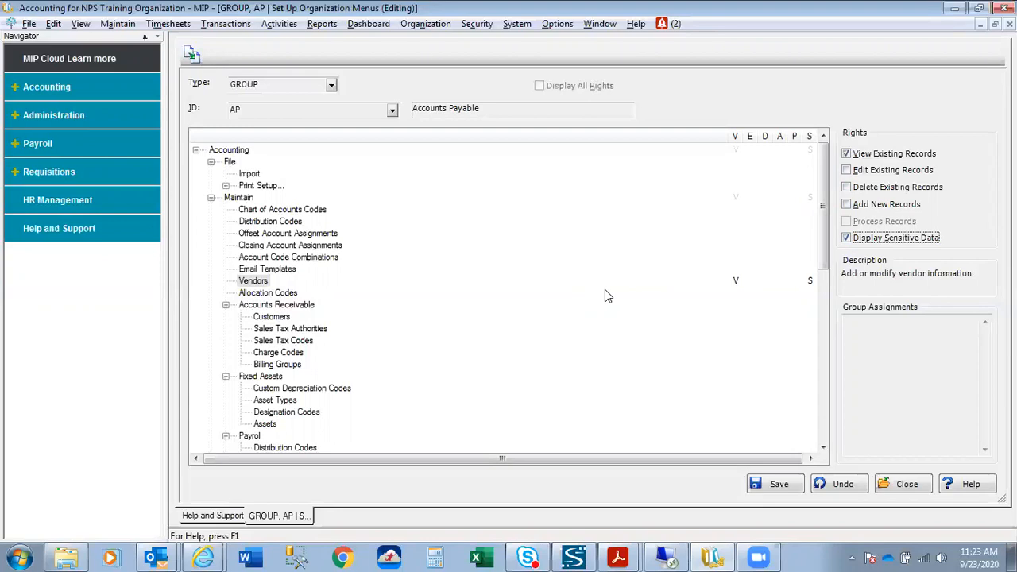
{"action": "left_click_drag", "start_coordinate": [822, 239], "coordinate": [825, 389]}
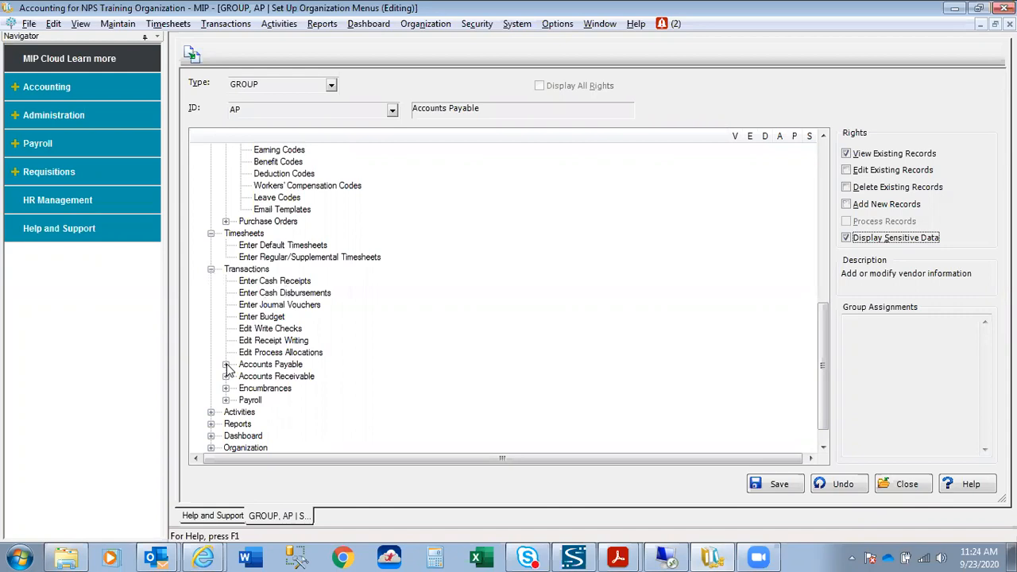
Expand Accounts Payable transactions, review Enter A/P Invoices, and start Copy Security from AP.
{"action": "left_click", "coordinate": [226, 364]}
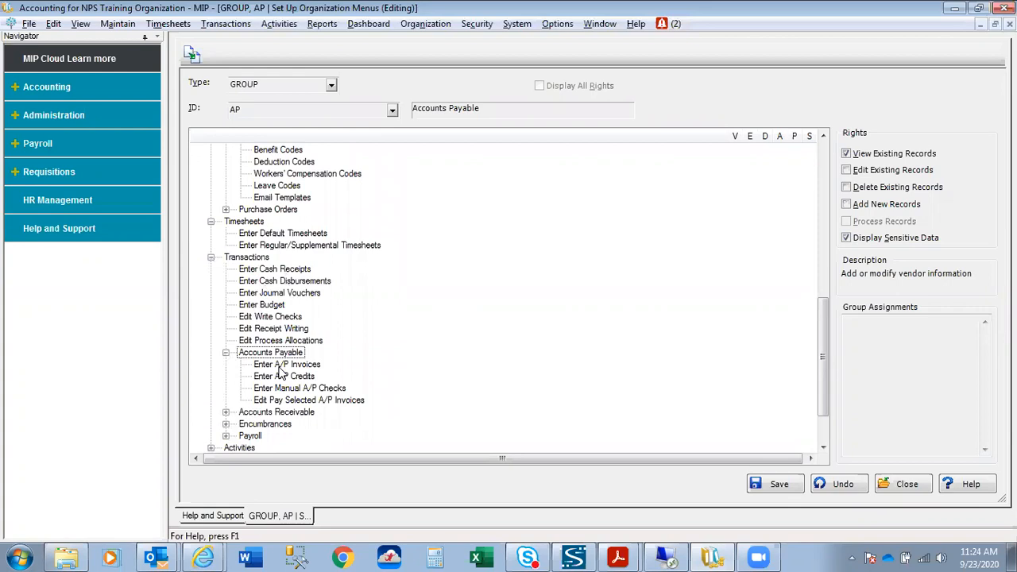
{"action": "left_click", "coordinate": [282, 365]}
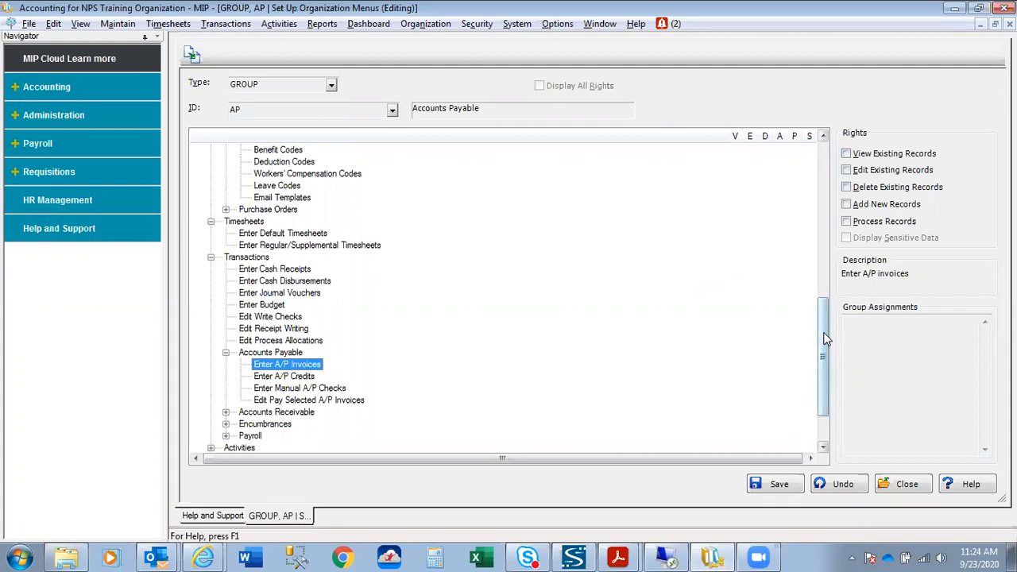
{"action": "scroll", "coordinate": [825, 339], "scroll_direction": "up", "scroll_amount": 10}
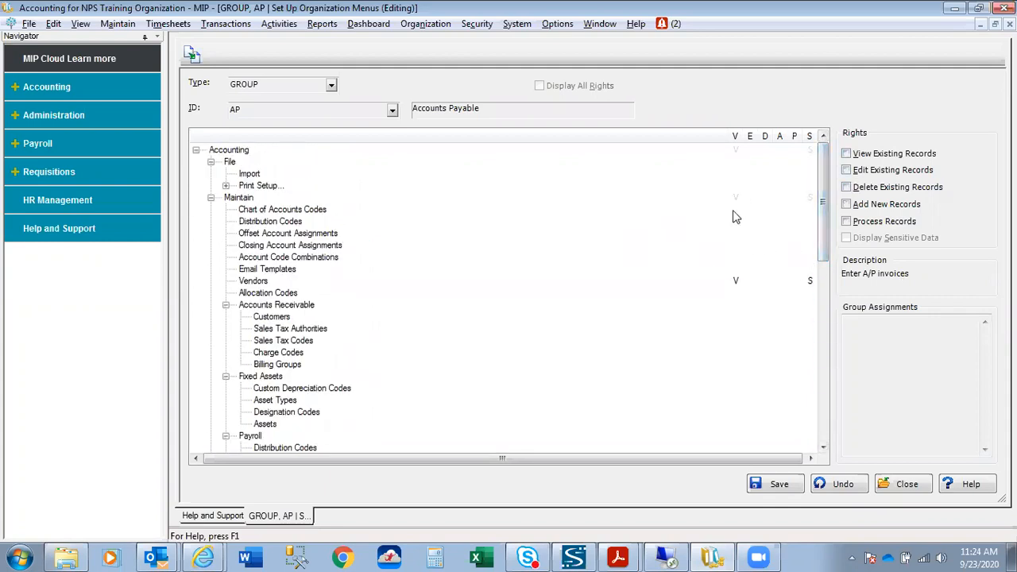
{"action": "left_click", "coordinate": [191, 54]}
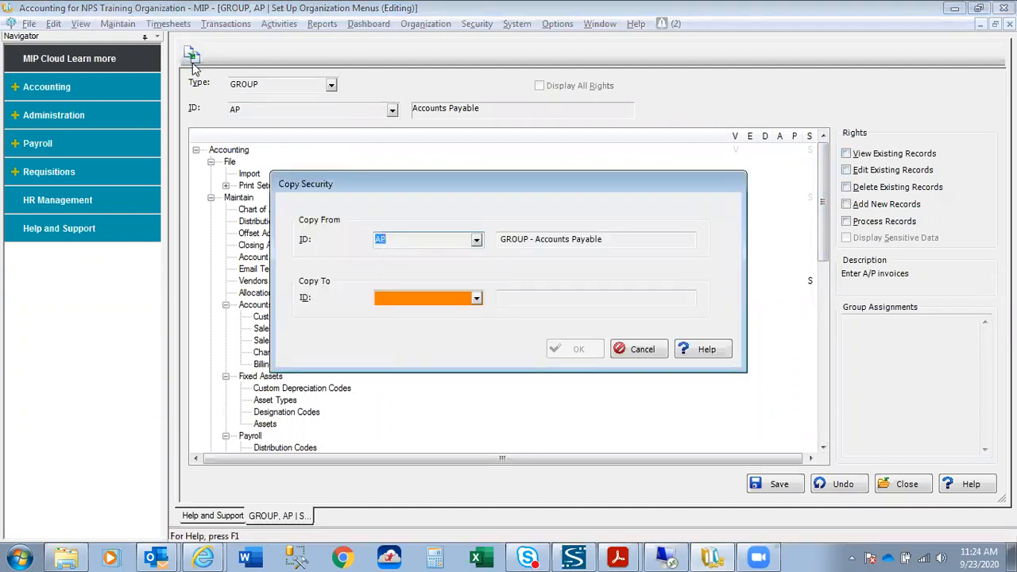
Cancel Copy Security, save and close the AP group's rights, then open Set Up Account Level Segments.
{"action": "left_click", "coordinate": [644, 348]}
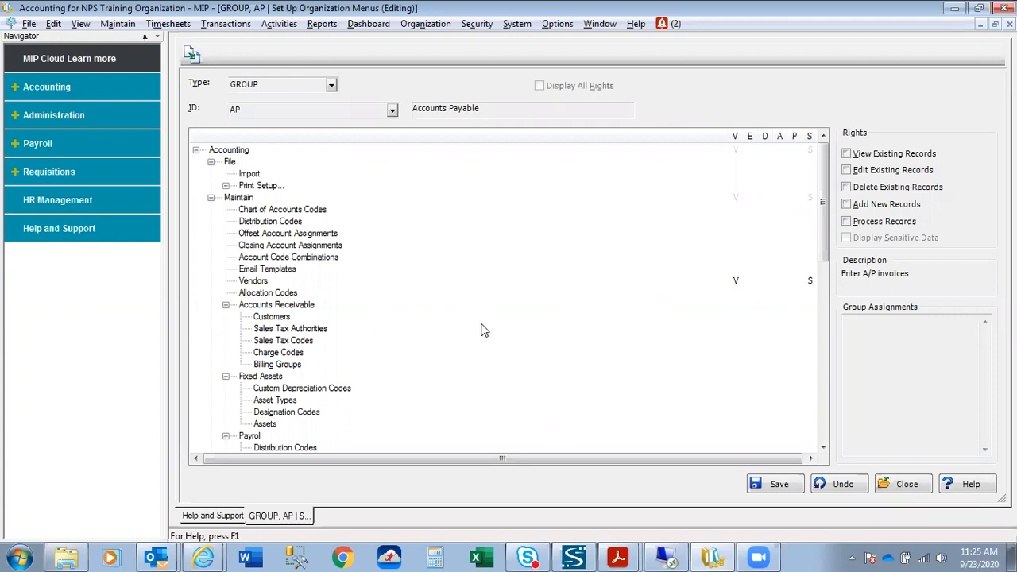
{"action": "left_click", "coordinate": [778, 484]}
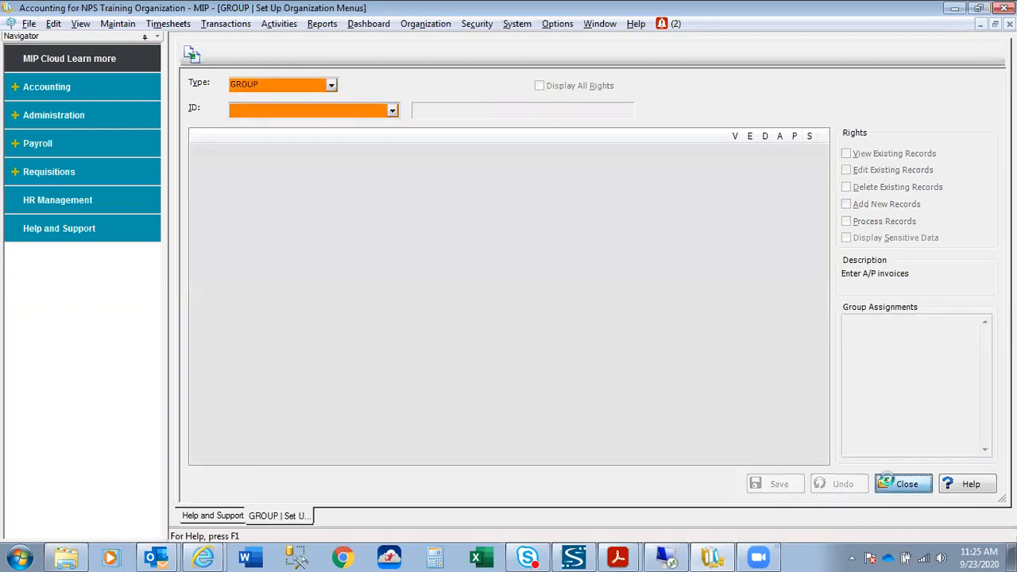
{"action": "left_click", "coordinate": [886, 479]}
{"action": "left_click", "coordinate": [476, 24]}
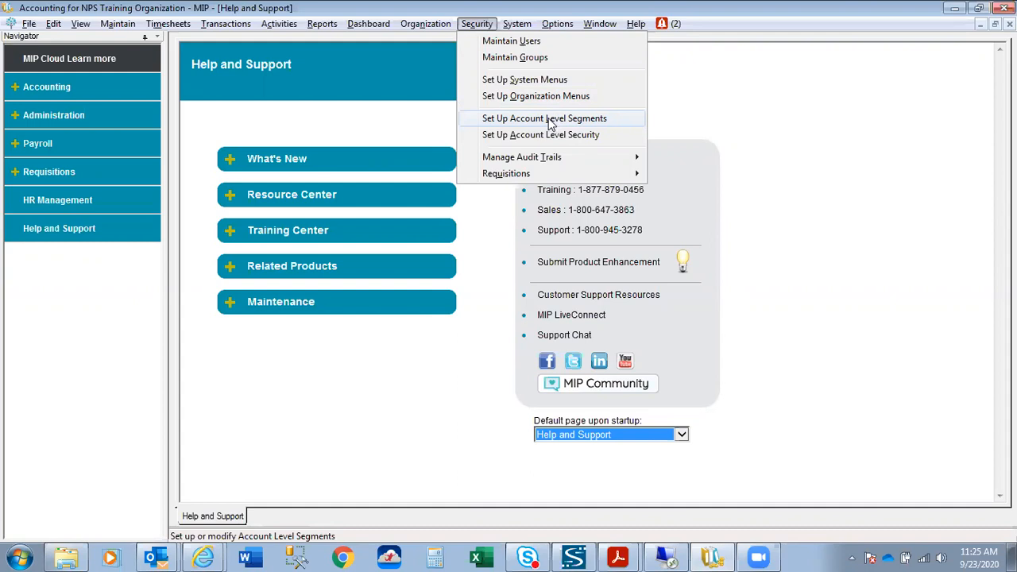
{"action": "left_click", "coordinate": [547, 125]}
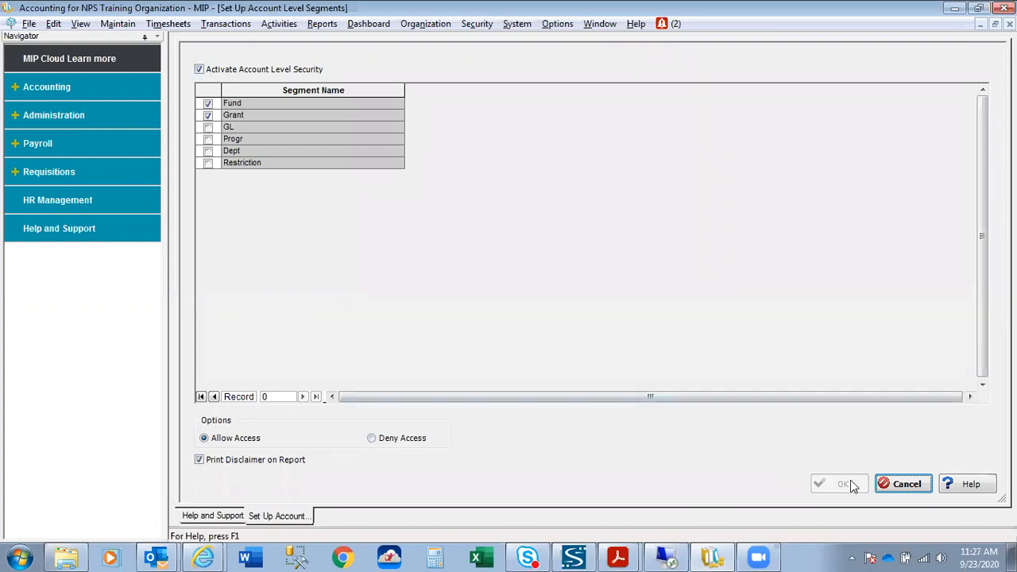
Cancel the Account Level Segments setup, leaving Fund and Grant active and unchanged.
{"action": "left_click", "coordinate": [906, 485]}
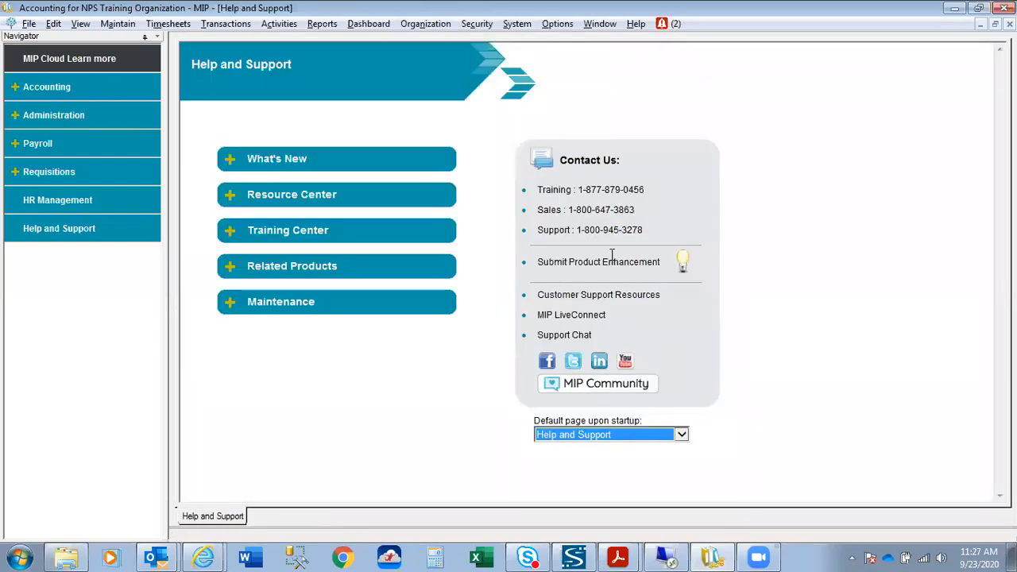
Load account level security for USER NPS, showing Funds 01, 04 and Grants 101, 108 allowed.
{"action": "left_click", "coordinate": [475, 26]}
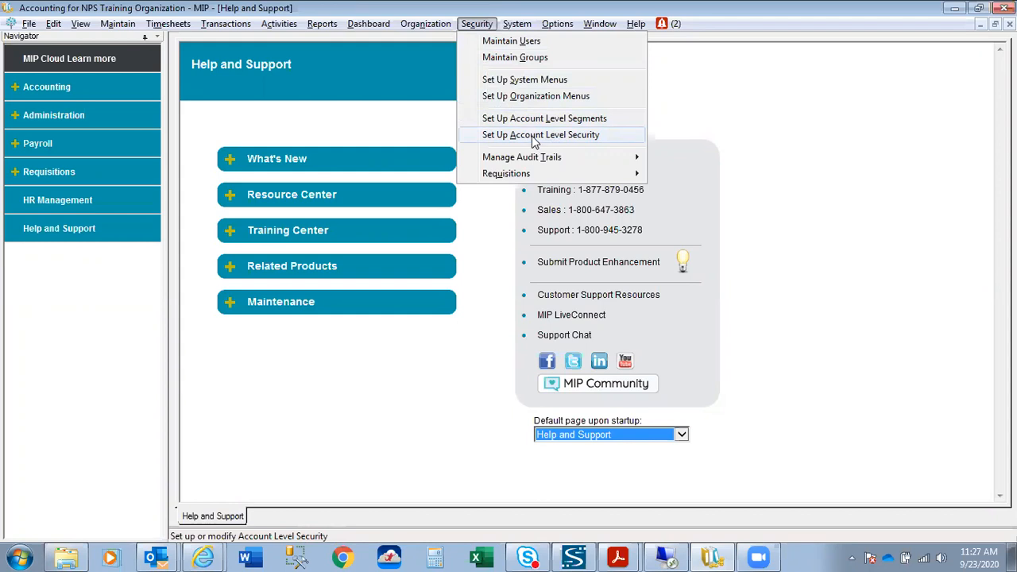
{"action": "left_click", "coordinate": [534, 135]}
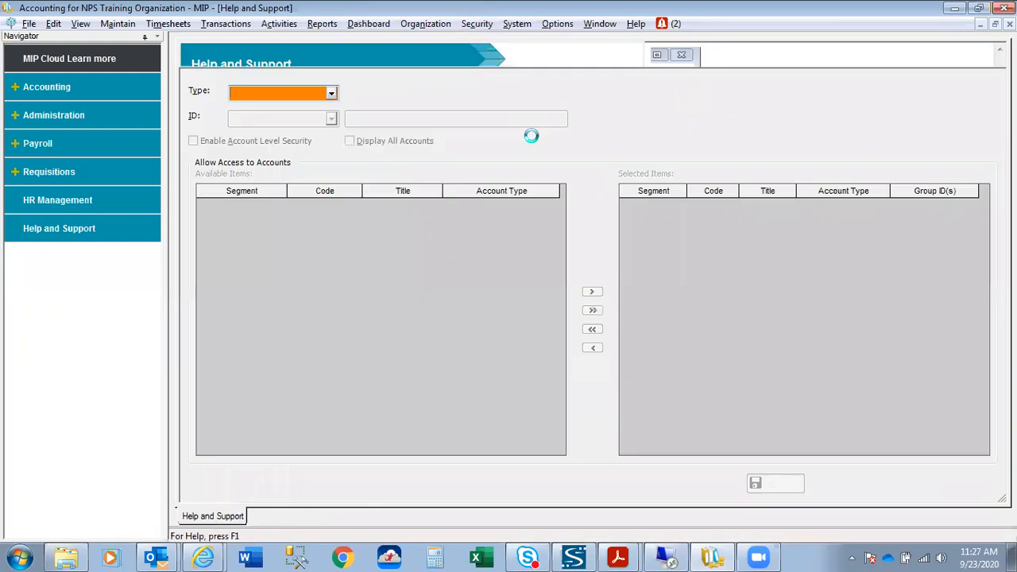
{"action": "left_click", "coordinate": [333, 94]}
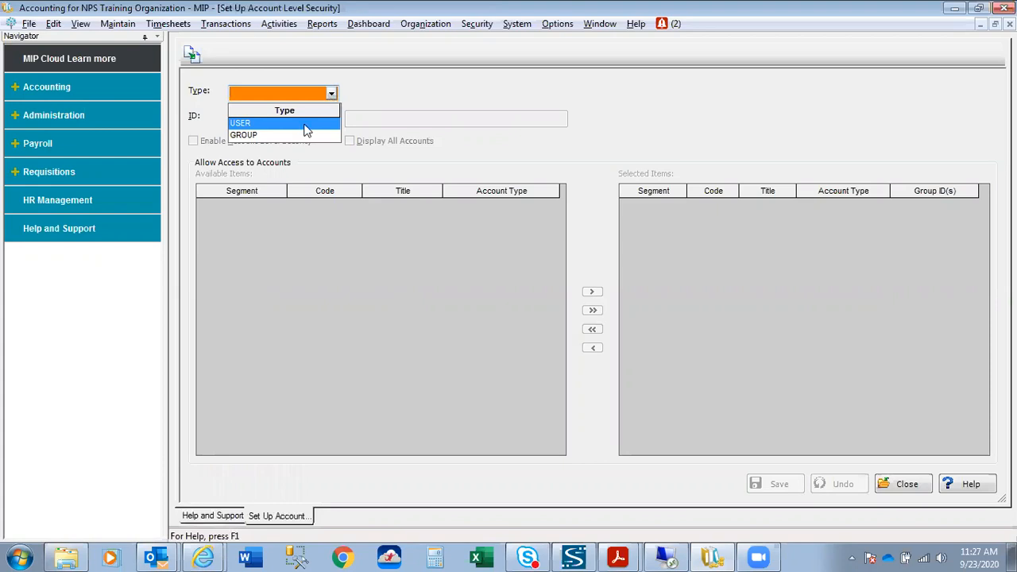
{"action": "left_click", "coordinate": [306, 130]}
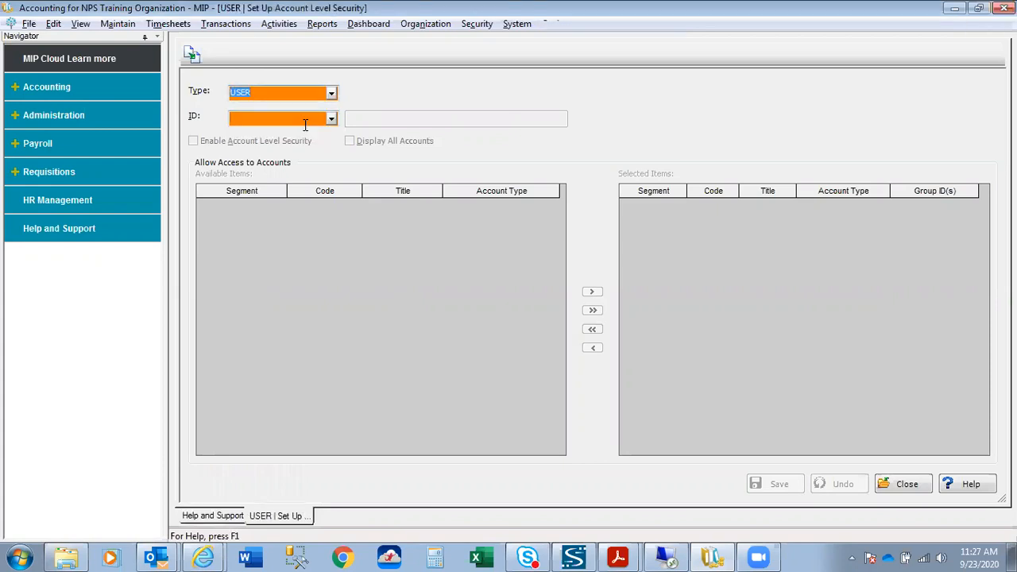
{"action": "left_click", "coordinate": [331, 119]}
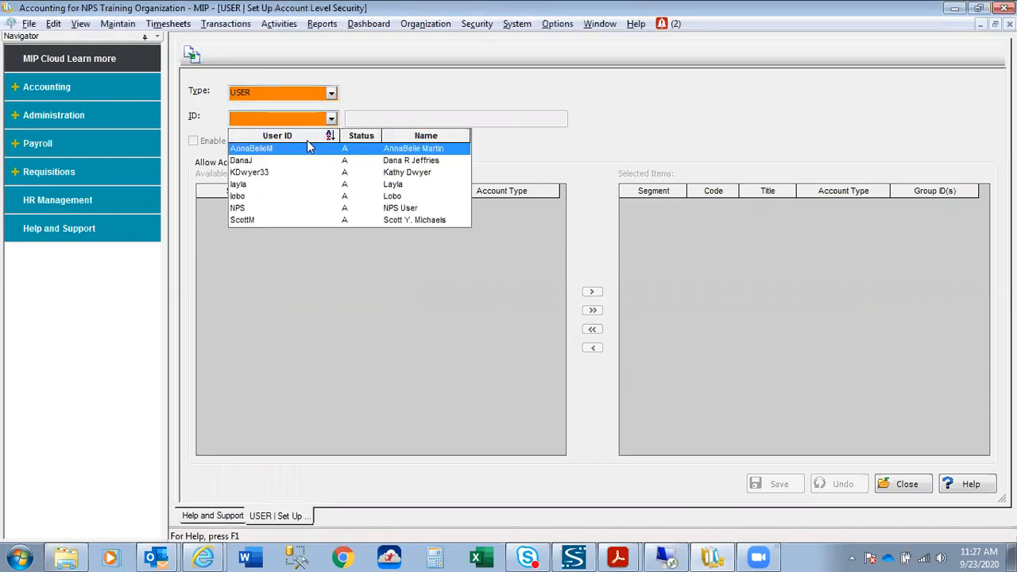
{"action": "left_click", "coordinate": [283, 208]}
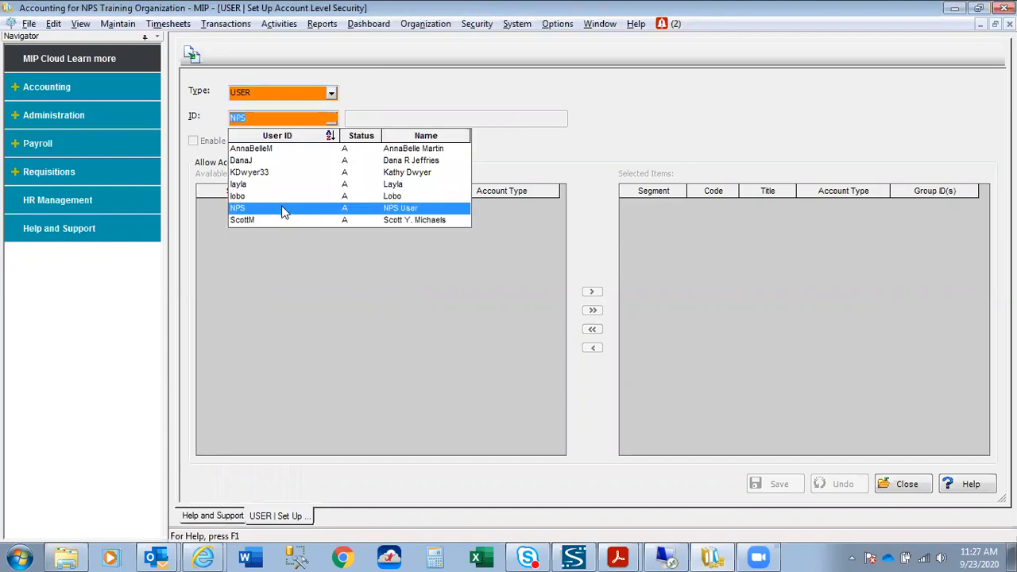
{"action": "left_click", "coordinate": [283, 209]}
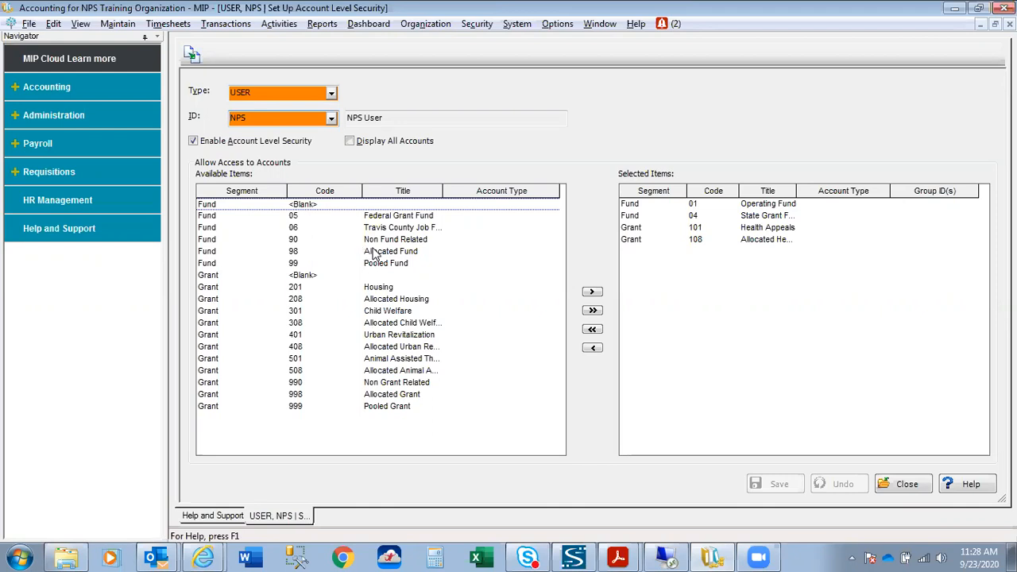
Close the account level security window and the current organization.
{"action": "left_click", "coordinate": [911, 488]}
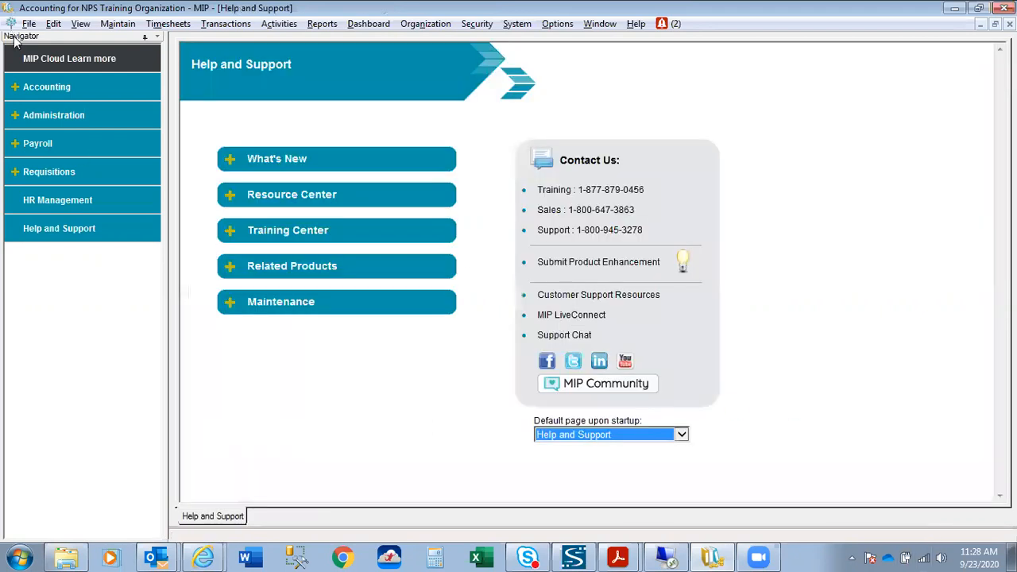
{"action": "left_click", "coordinate": [28, 24]}
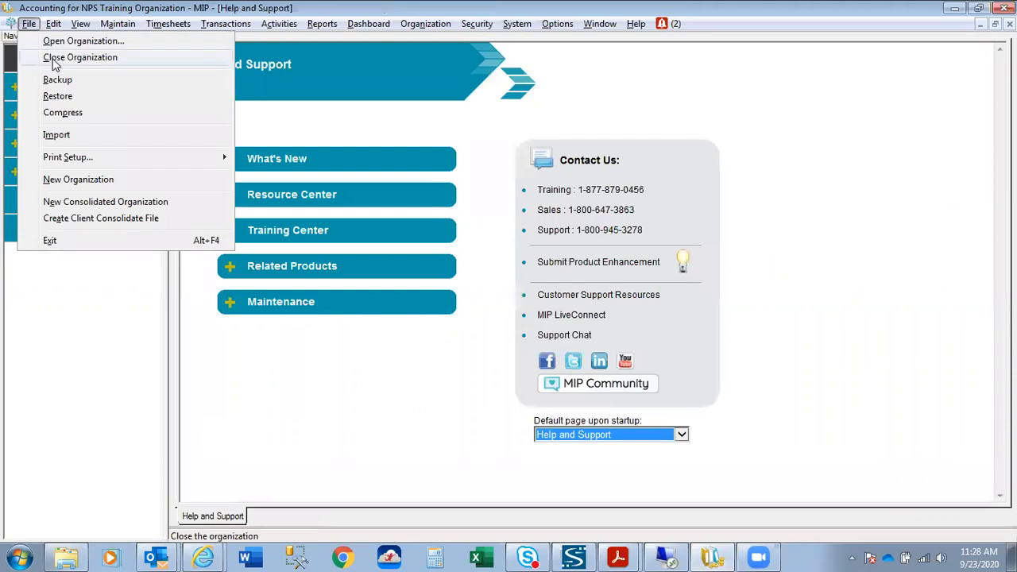
{"action": "left_click", "coordinate": [54, 59]}
Reopen NPS Training Organization logged in as NPS, dismissing the Manage Requisitions list.
{"action": "left_click", "coordinate": [11, 26]}
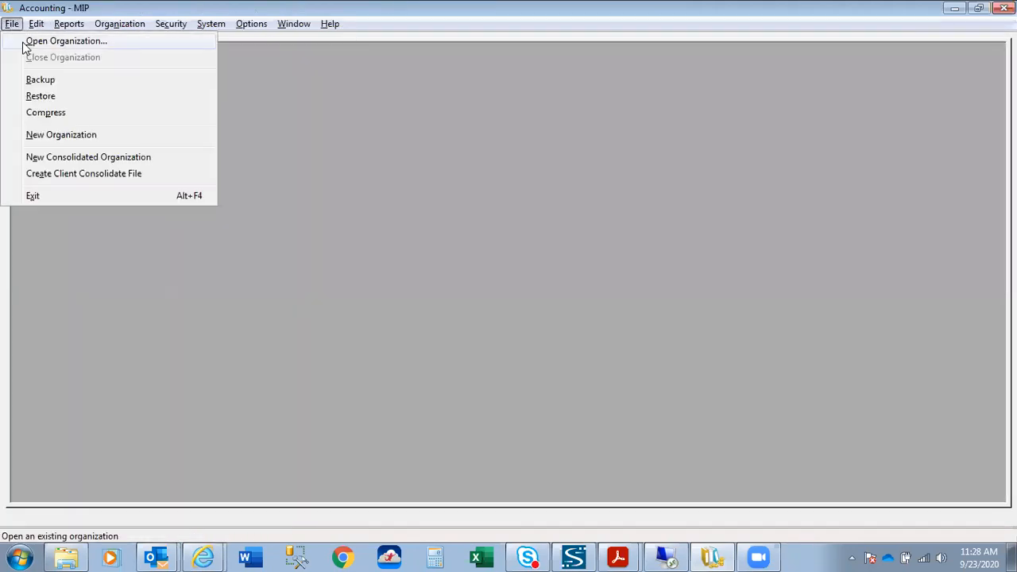
{"action": "left_click", "coordinate": [383, 287]}
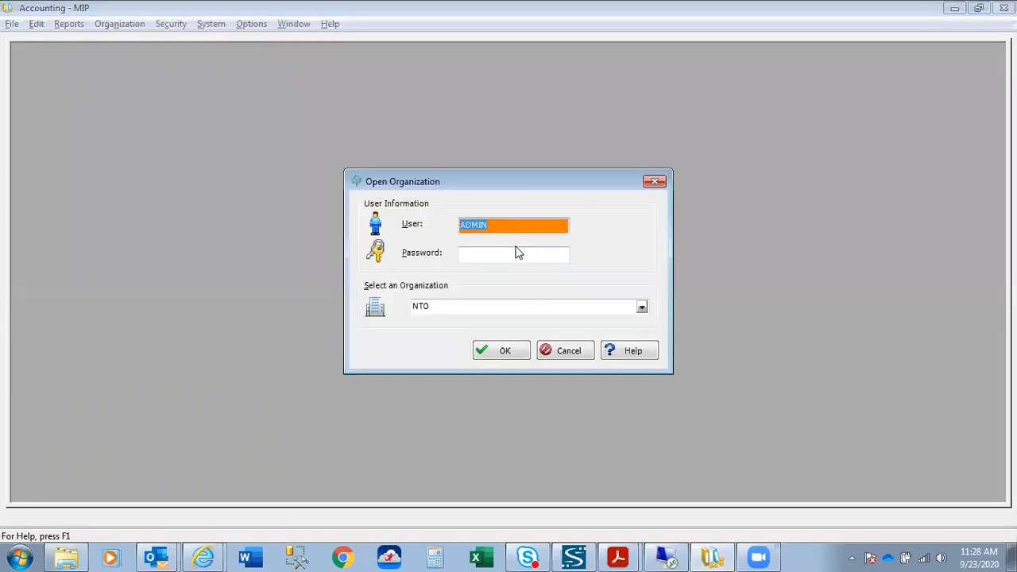
{"action": "type", "text": "NPS"}
{"action": "left_click", "coordinate": [513, 354]}
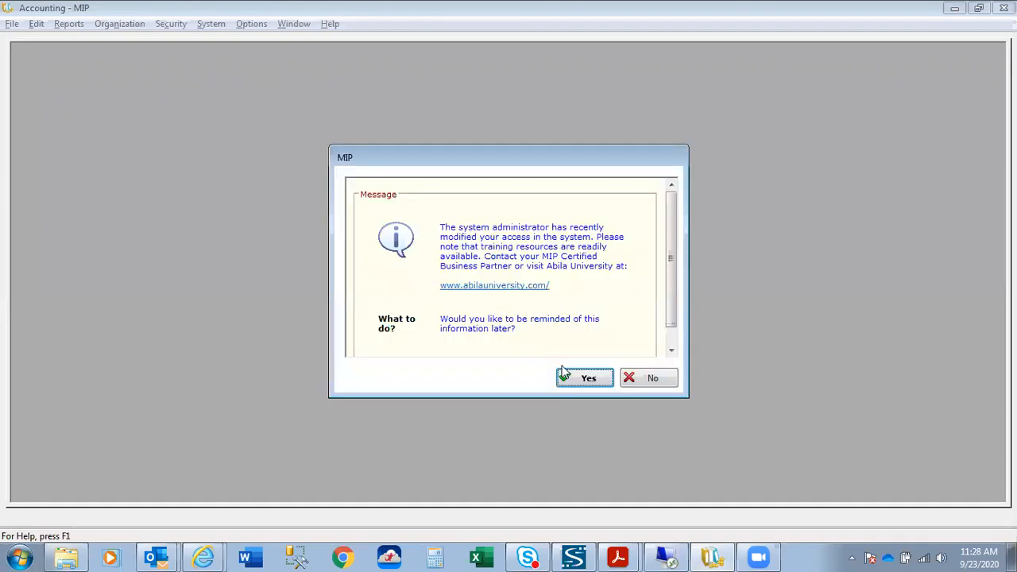
{"action": "left_click", "coordinate": [647, 379]}
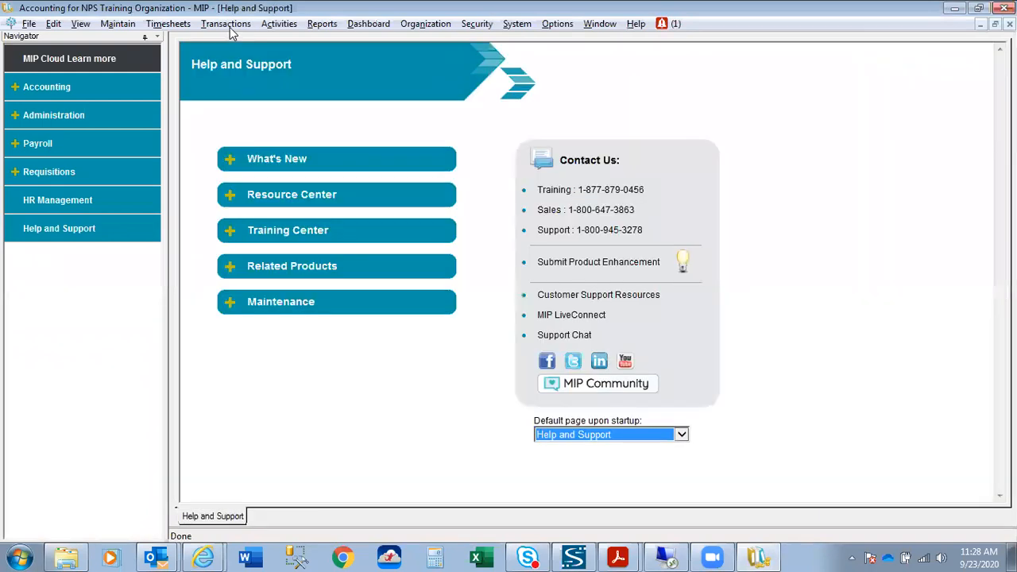
{"action": "left_click", "coordinate": [230, 27]}
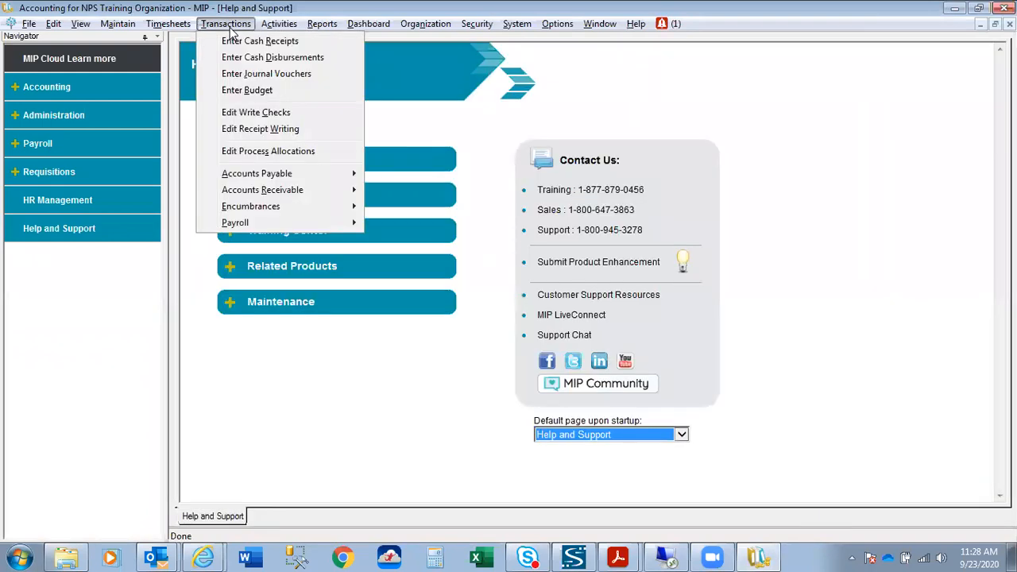
Create new journal voucher session JV00035 and start entering vouchers in it.
{"action": "left_click", "coordinate": [248, 74]}
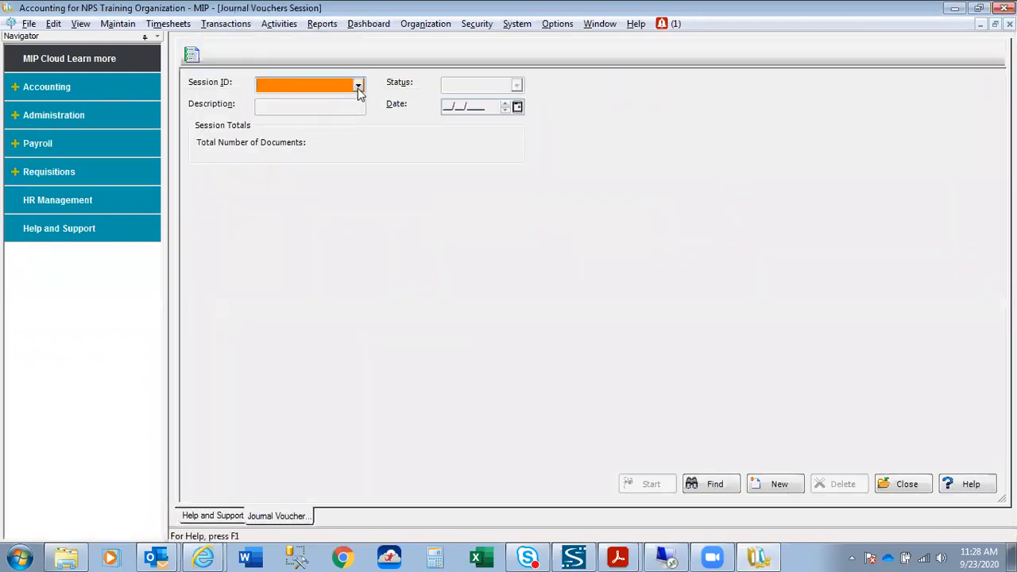
{"action": "left_click", "coordinate": [359, 86]}
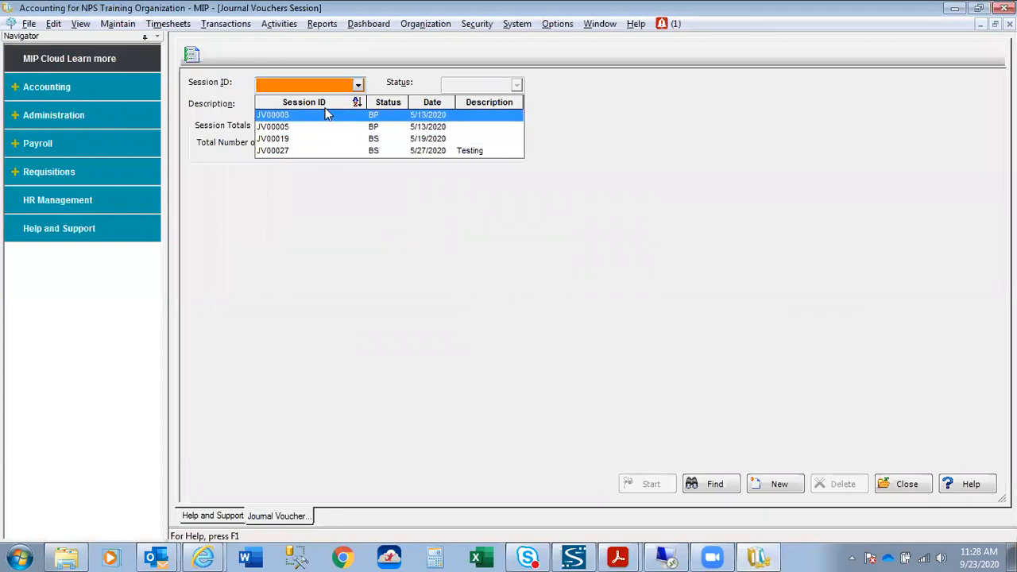
{"action": "left_click", "coordinate": [310, 83]}
{"action": "key", "text": "plus"}
{"action": "key", "text": "Tab"}
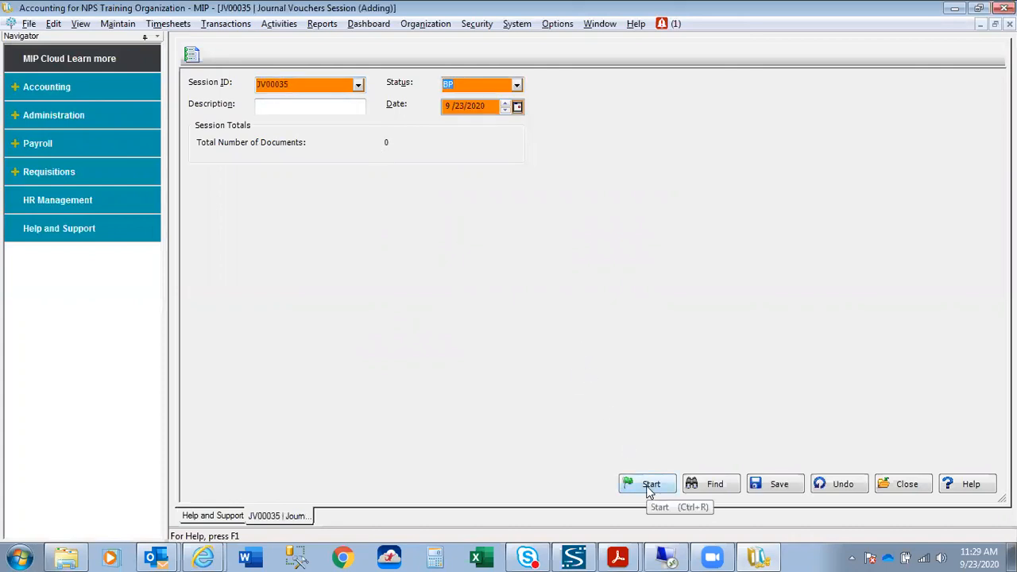
{"action": "left_click", "coordinate": [648, 487]}
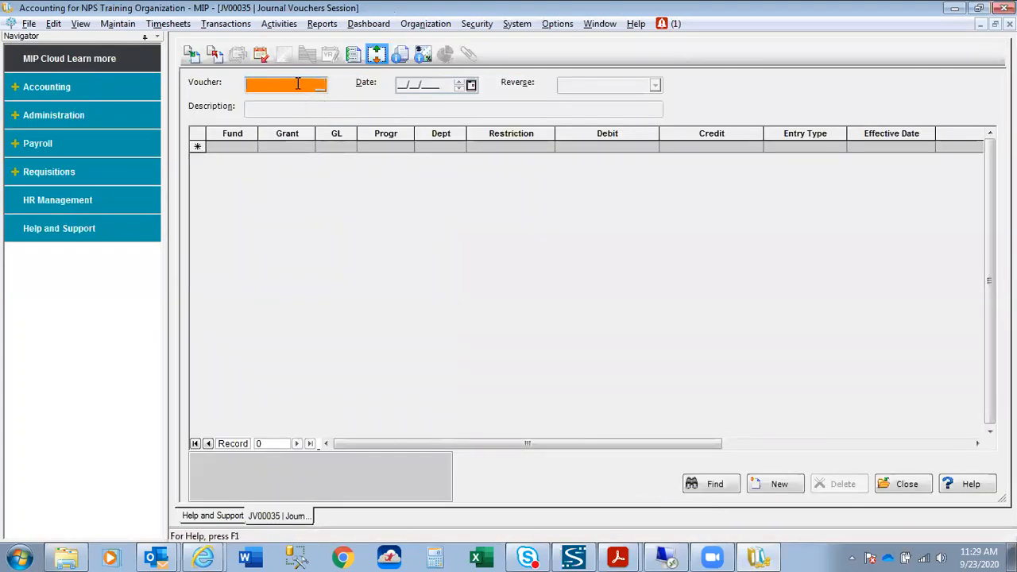
Start voucher 55 with the description 'Test'.
{"action": "type", "text": "55"}
{"action": "left_click", "coordinate": [300, 109]}
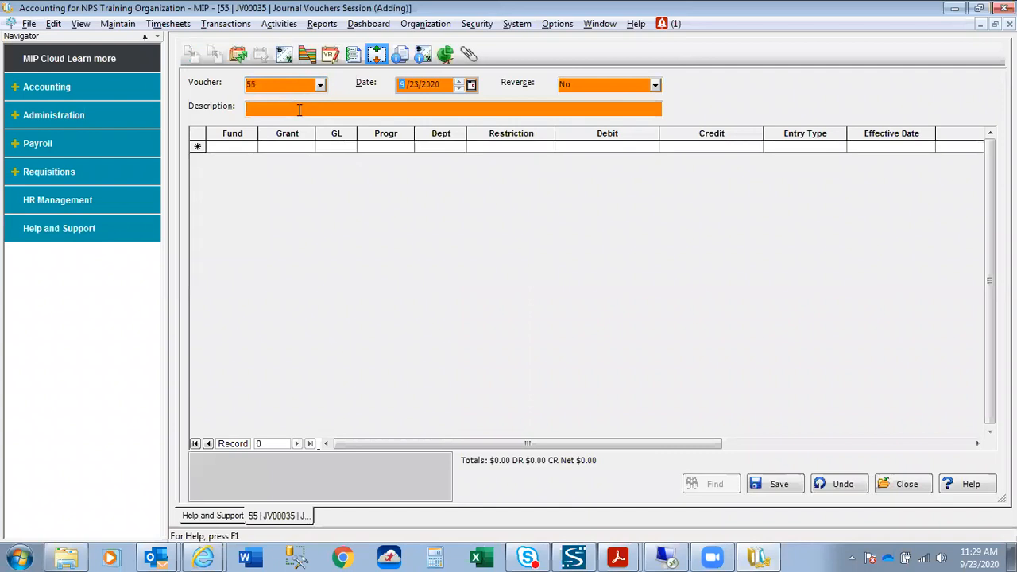
{"action": "type", "text": "Test"}
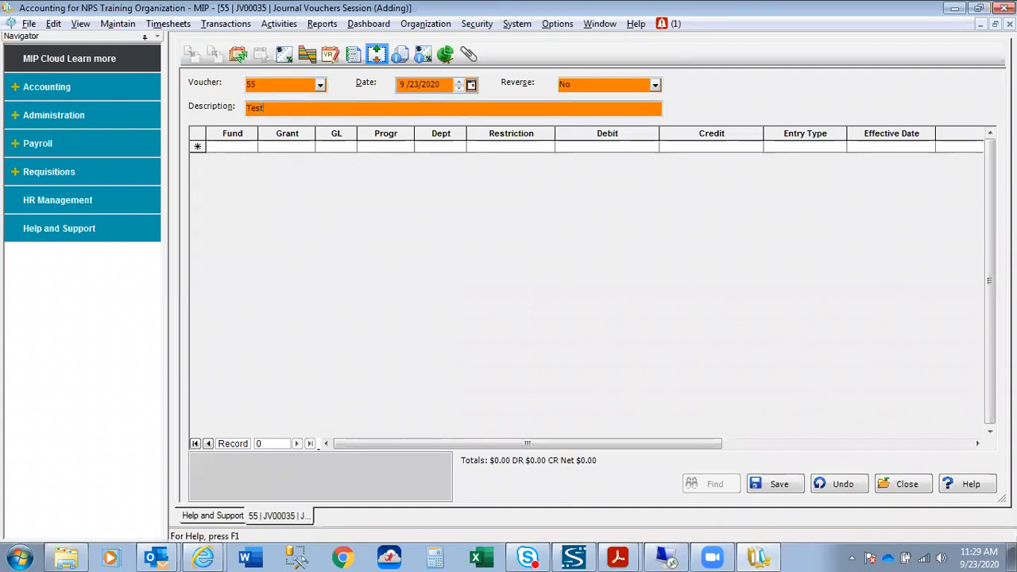
{"action": "key", "text": "Tab"}
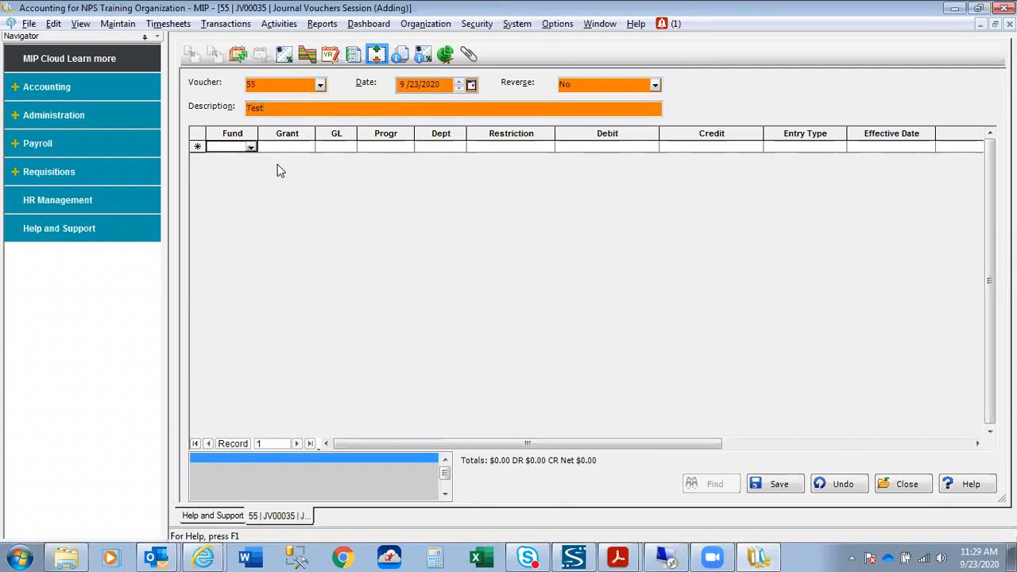
Set the first line's fund to 01 Operating Fund and GL account to 11001 Cash in Checking.
{"action": "left_click", "coordinate": [250, 149]}
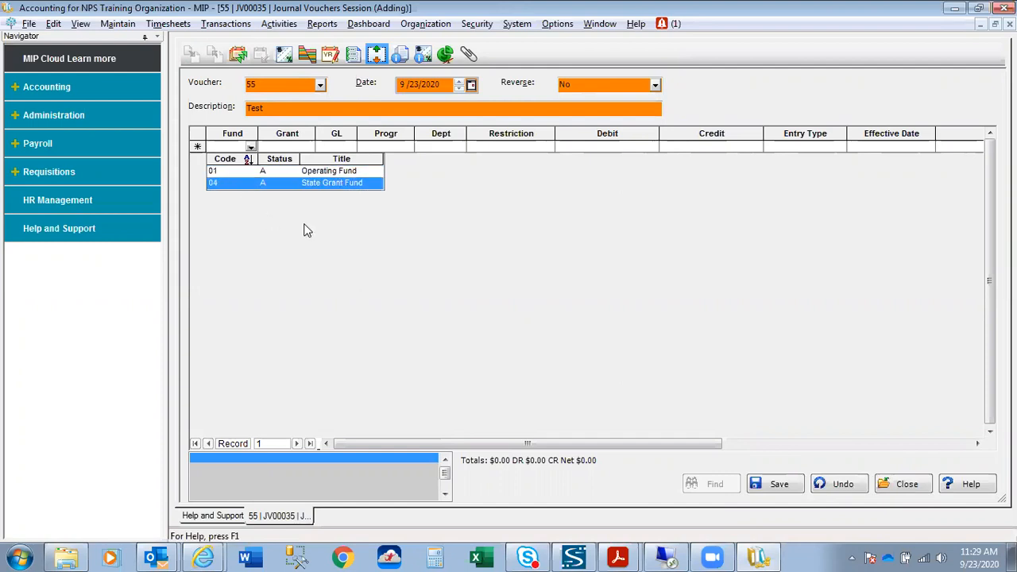
{"action": "left_click", "coordinate": [238, 172]}
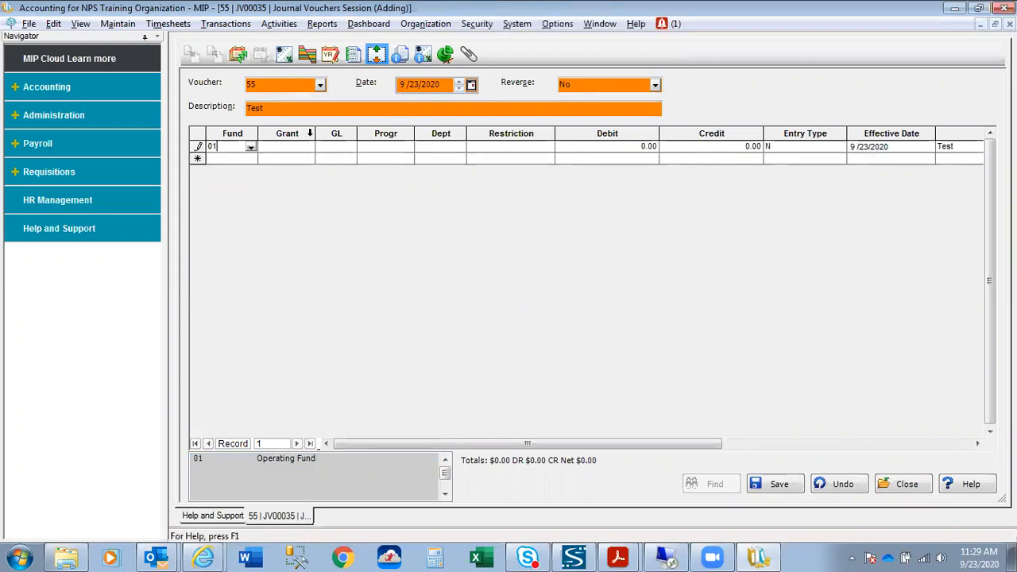
{"action": "left_click", "coordinate": [306, 135]}
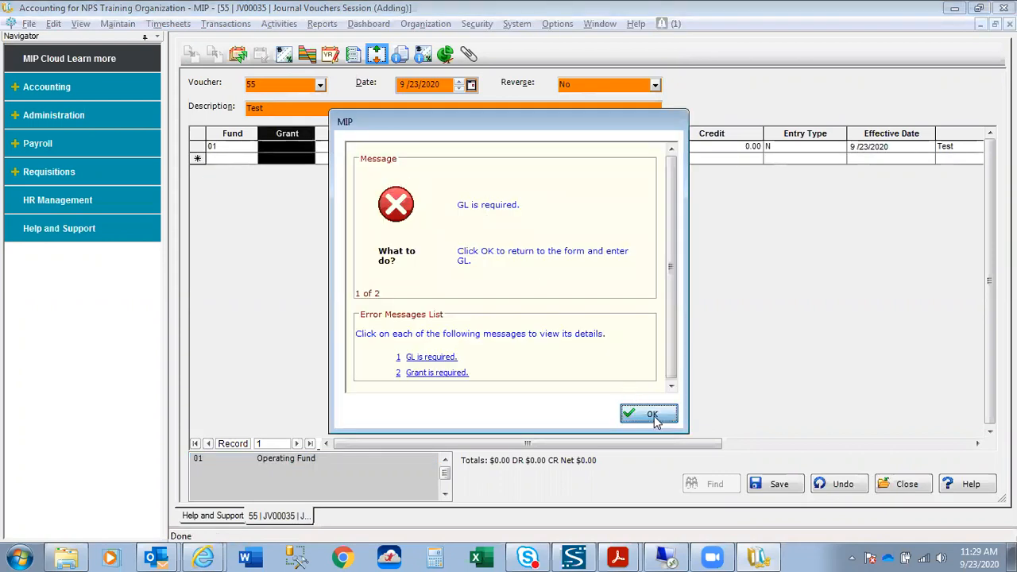
{"action": "left_click", "coordinate": [652, 413]}
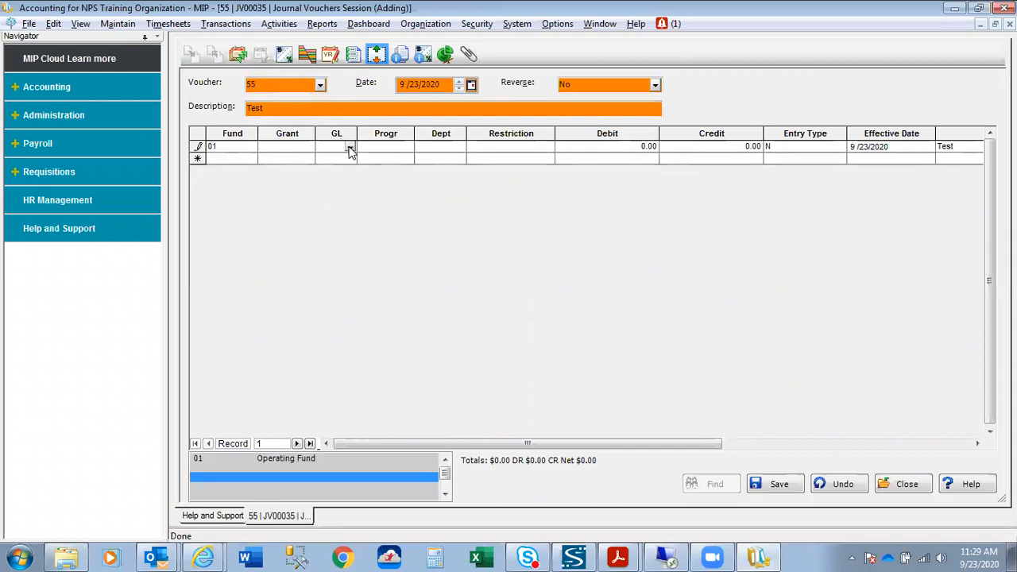
{"action": "left_click", "coordinate": [302, 133]}
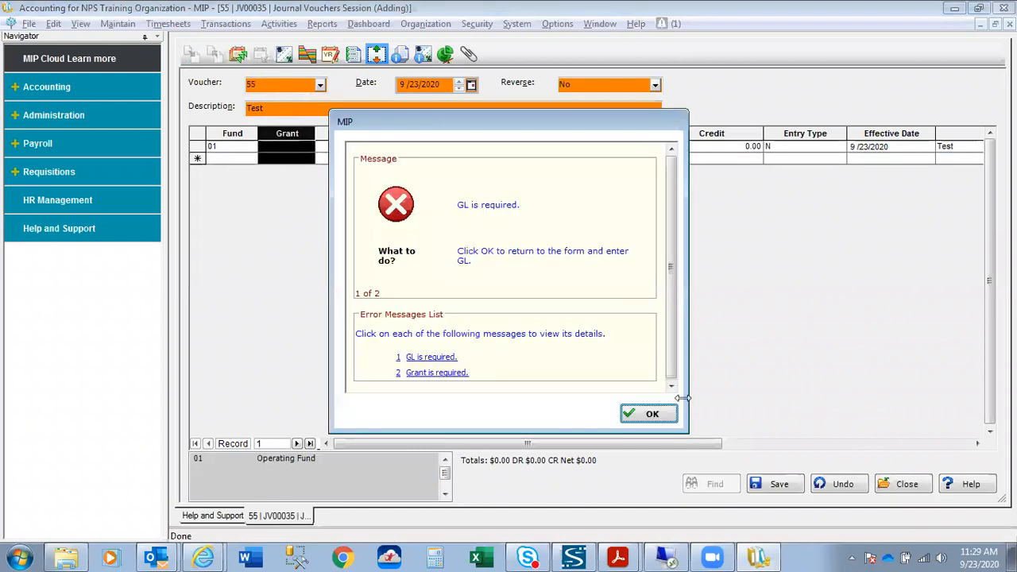
{"action": "left_click", "coordinate": [650, 414]}
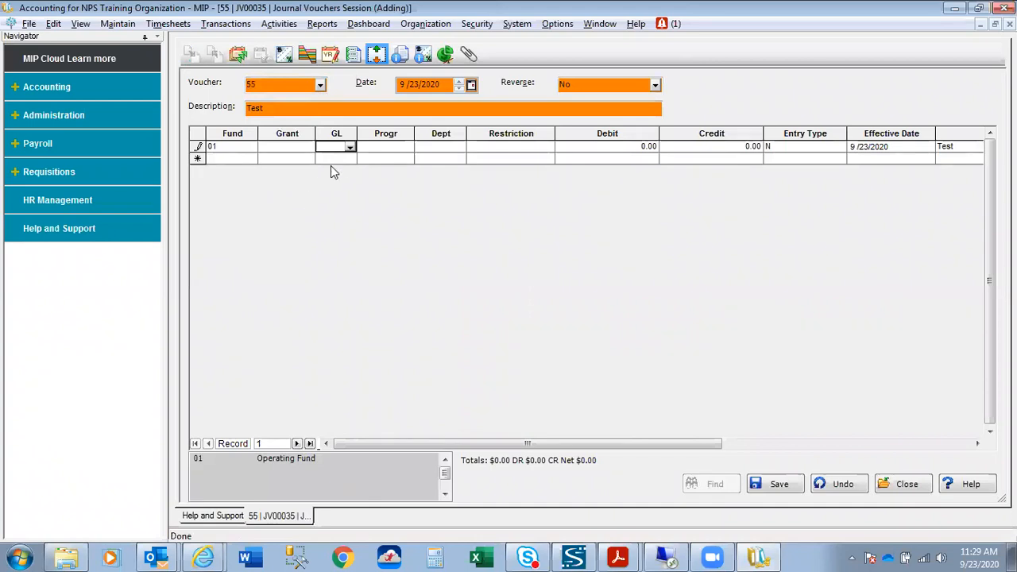
{"action": "left_click", "coordinate": [350, 148]}
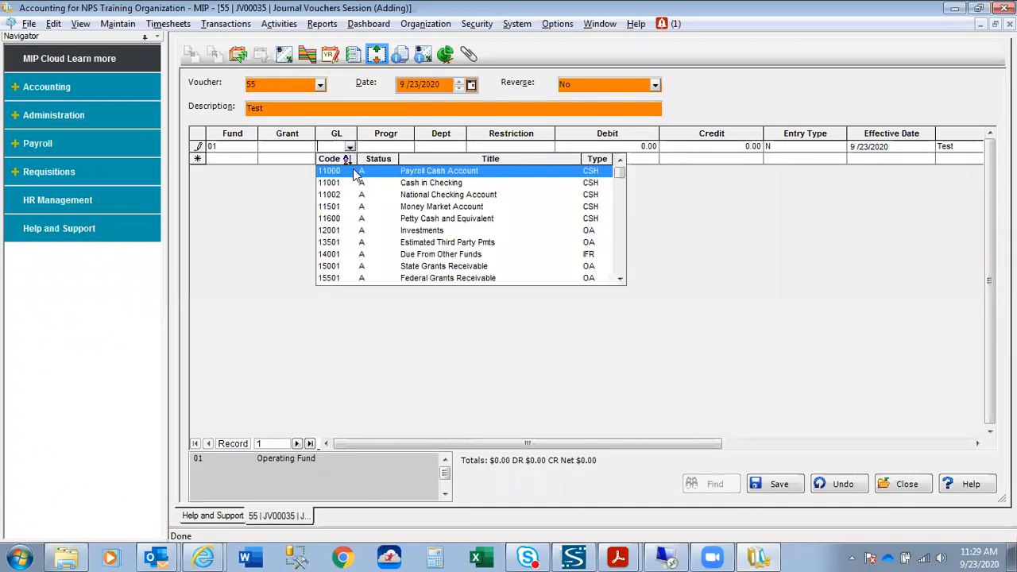
{"action": "mouse_move", "coordinate": [620, 182]}
{"action": "left_mouse_down"}
{"action": "mouse_move", "coordinate": [619, 269]}
{"action": "mouse_move", "coordinate": [614, 181]}
{"action": "left_mouse_up"}
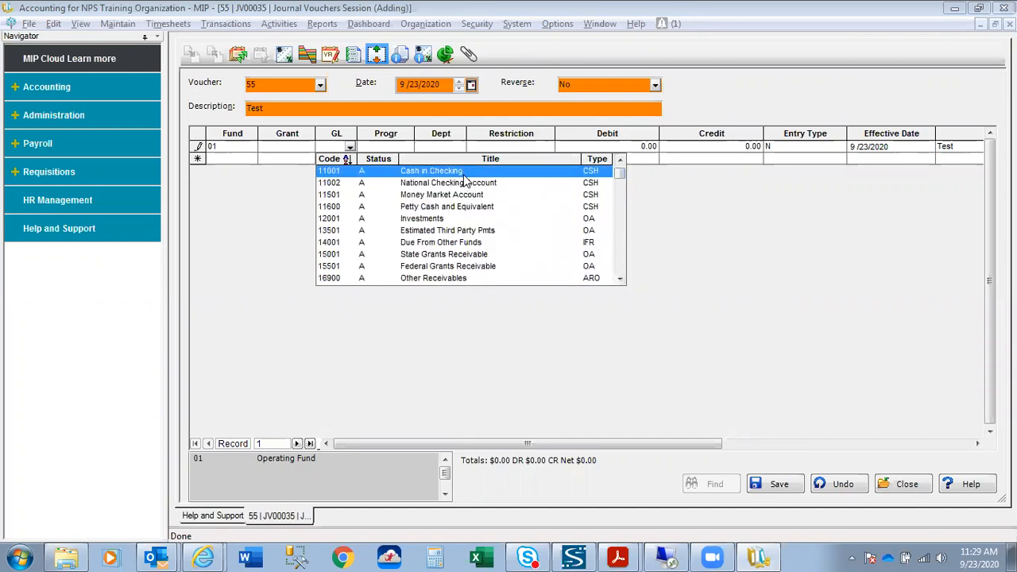
{"action": "left_click", "coordinate": [445, 171]}
Set program 201, department 301, restriction 1 and grant 108 on the line.
{"action": "left_click", "coordinate": [407, 152]}
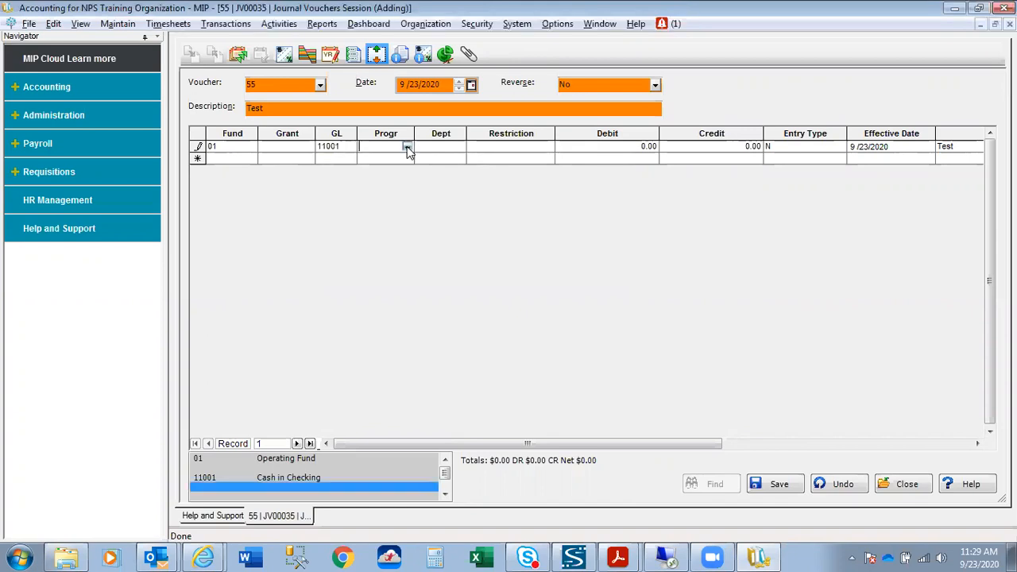
{"action": "left_click", "coordinate": [407, 148]}
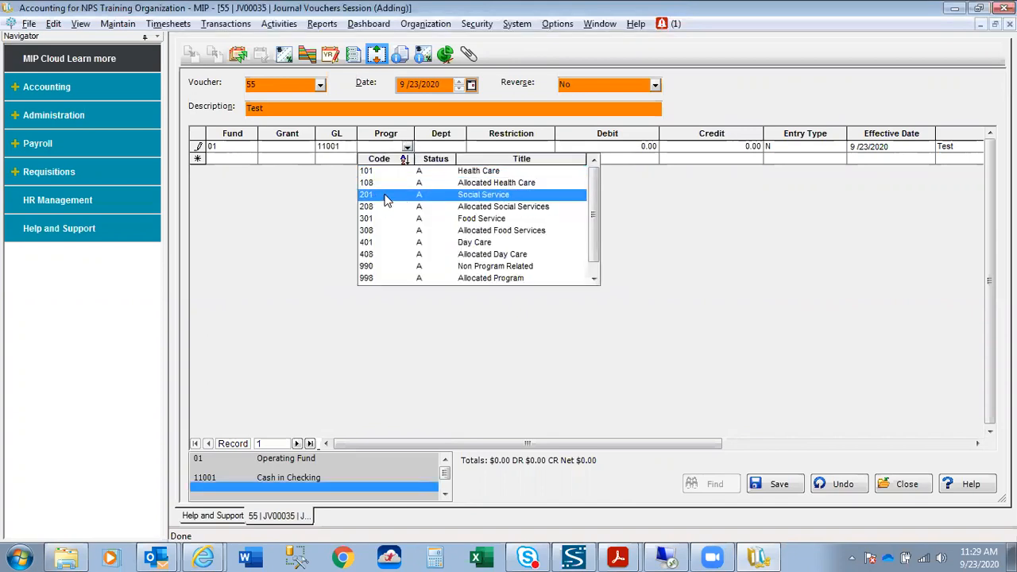
{"action": "left_click", "coordinate": [387, 195]}
{"action": "left_click", "coordinate": [459, 149]}
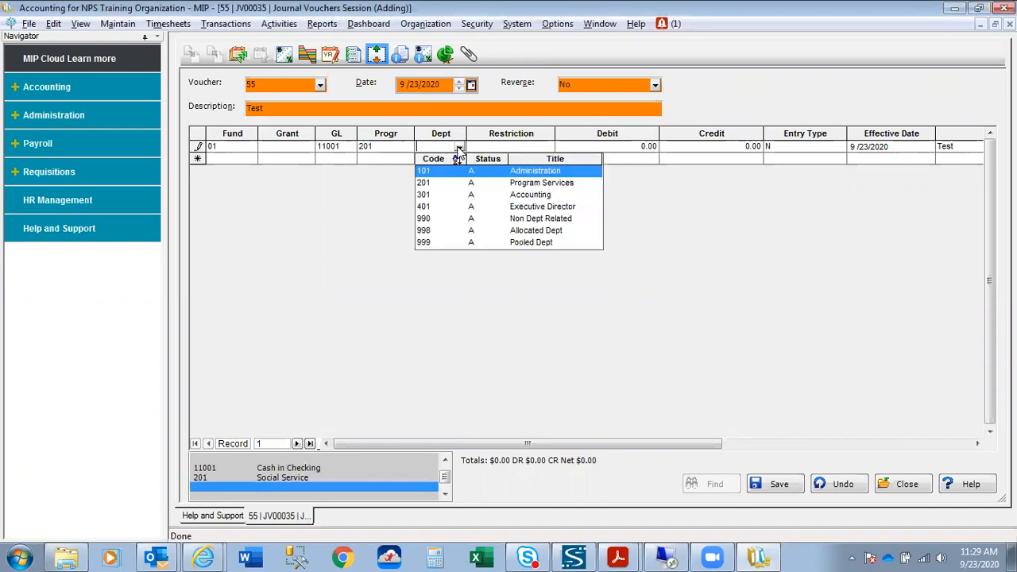
{"action": "left_click", "coordinate": [431, 196]}
{"action": "left_click", "coordinate": [545, 152]}
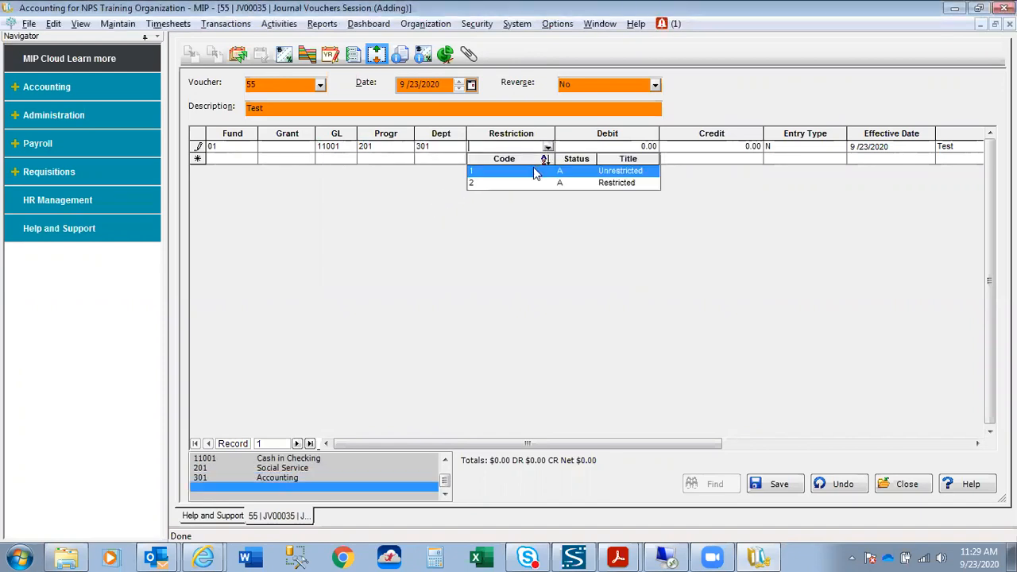
{"action": "left_click", "coordinate": [534, 170]}
{"action": "left_click", "coordinate": [310, 151]}
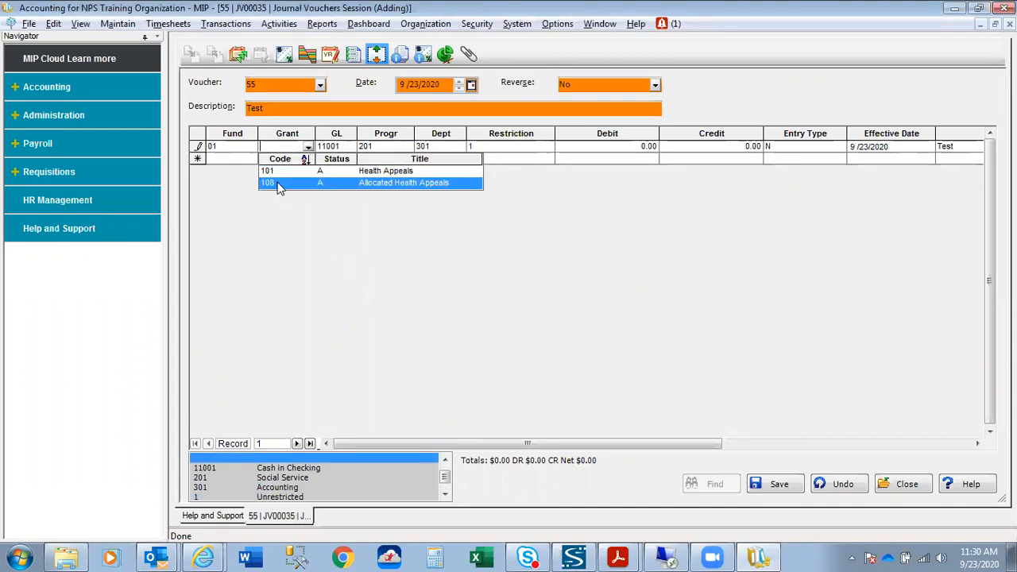
{"action": "left_click", "coordinate": [280, 184]}
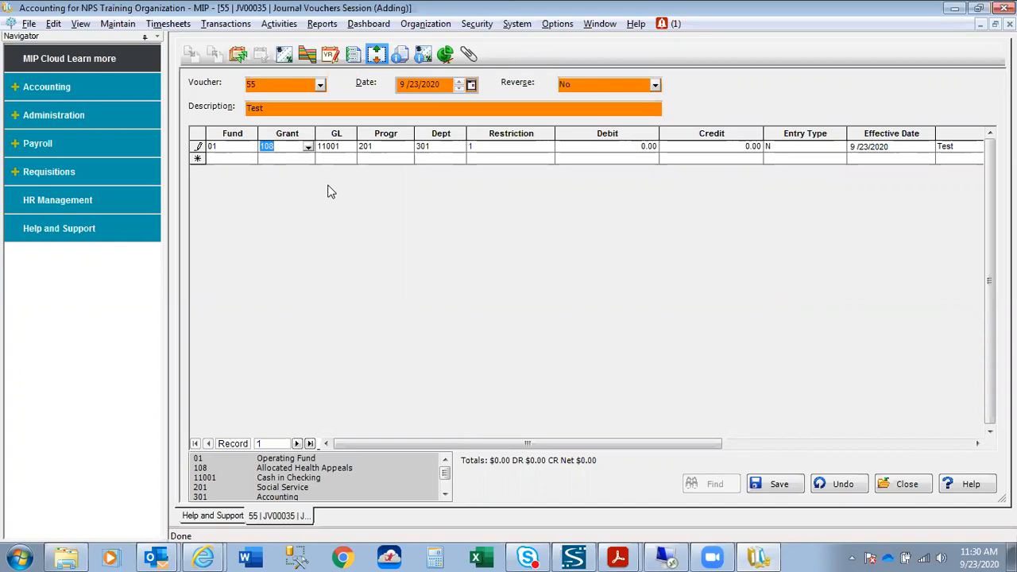
Close voucher 55 without saving and delete the empty session JV00035.
{"action": "left_click", "coordinate": [912, 485]}
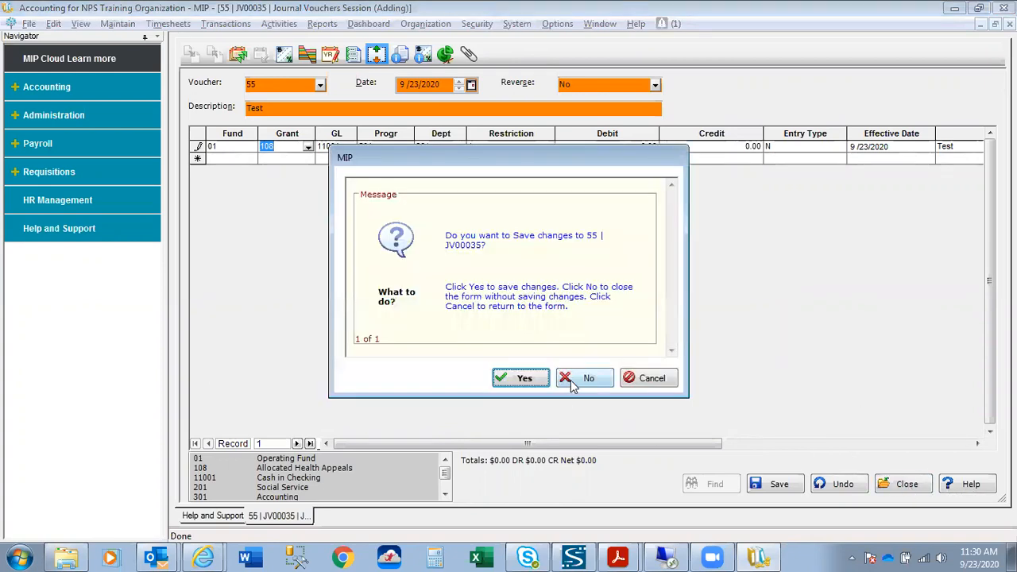
{"action": "left_click", "coordinate": [586, 380]}
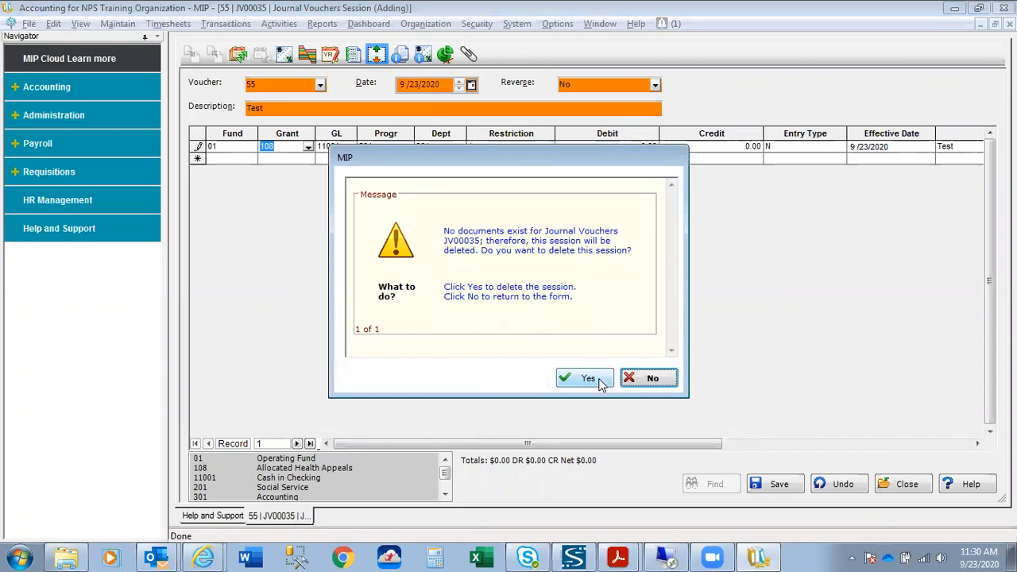
{"action": "left_click", "coordinate": [601, 383]}
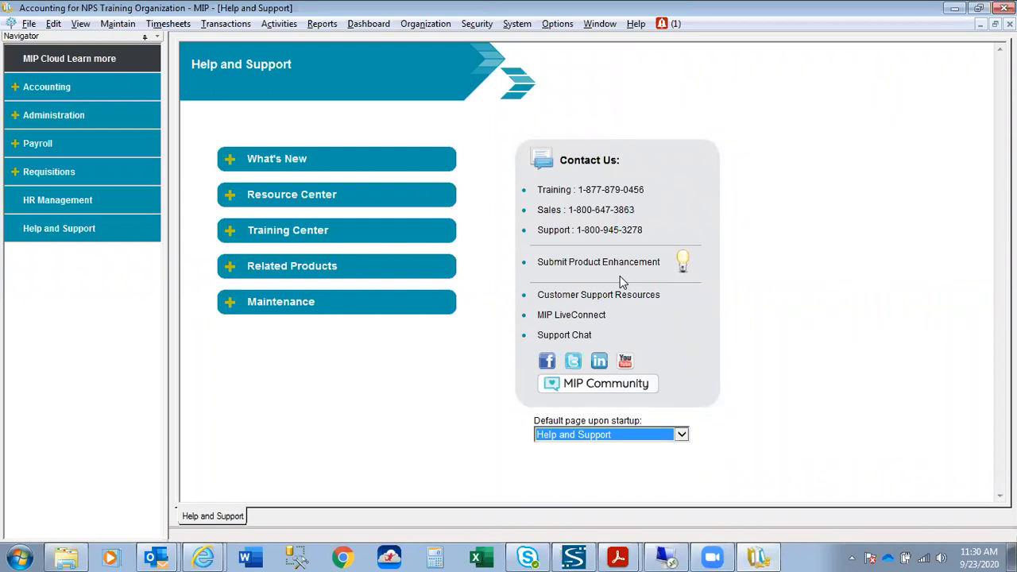
Show the Security > Manage Audit Trails submenu with its audit options.
{"action": "left_click", "coordinate": [440, 26]}
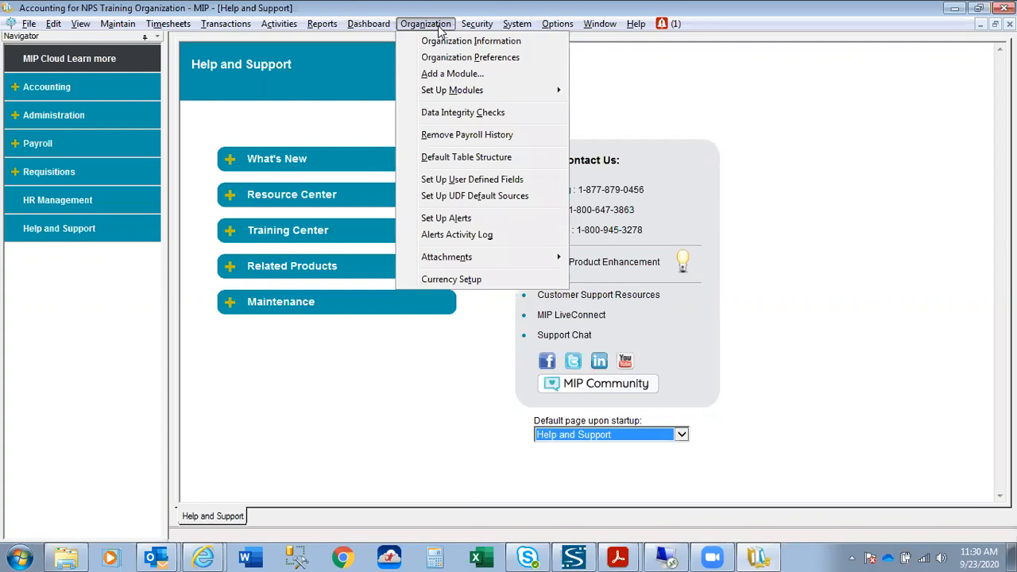
{"action": "mouse_move", "coordinate": [473, 30]}
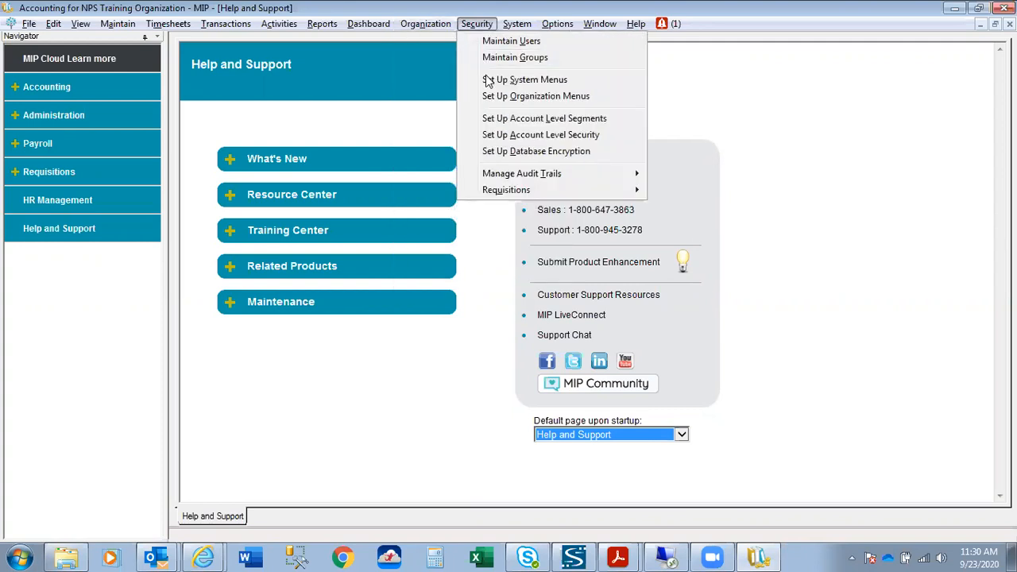
{"action": "mouse_move", "coordinate": [501, 177]}
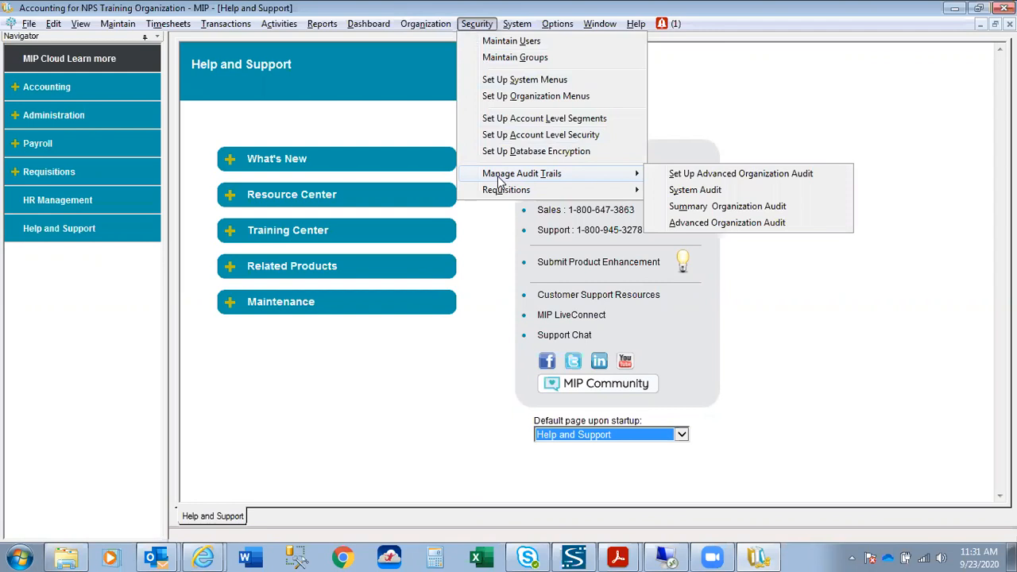
{"action": "left_click", "coordinate": [694, 209]}
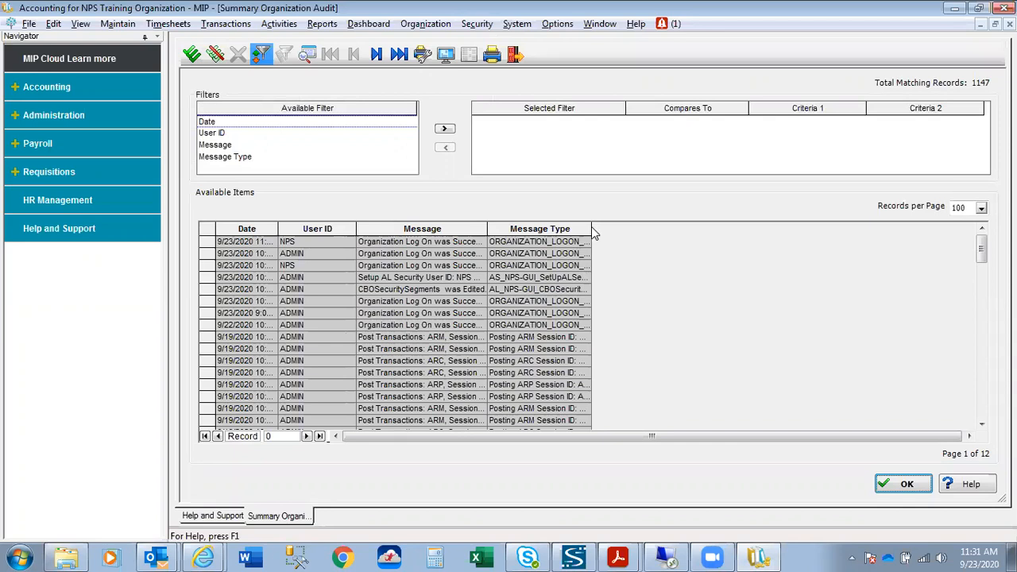
{"action": "left_click_drag", "start_coordinate": [591, 227], "coordinate": [775, 228]}
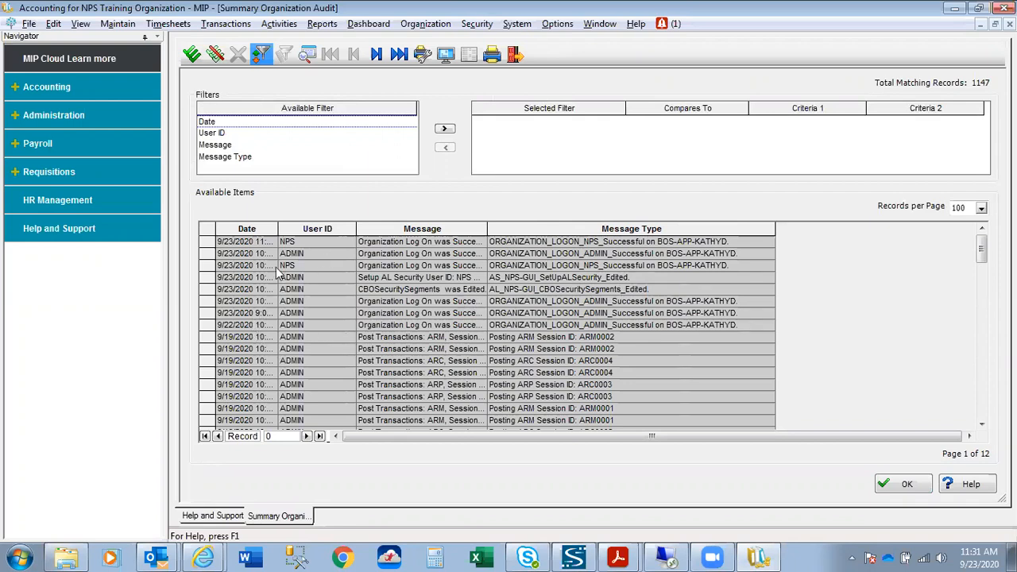
{"action": "left_click_drag", "start_coordinate": [278, 228], "coordinate": [332, 228]}
{"action": "left_click_drag", "start_coordinate": [408, 228], "coordinate": [448, 228]}
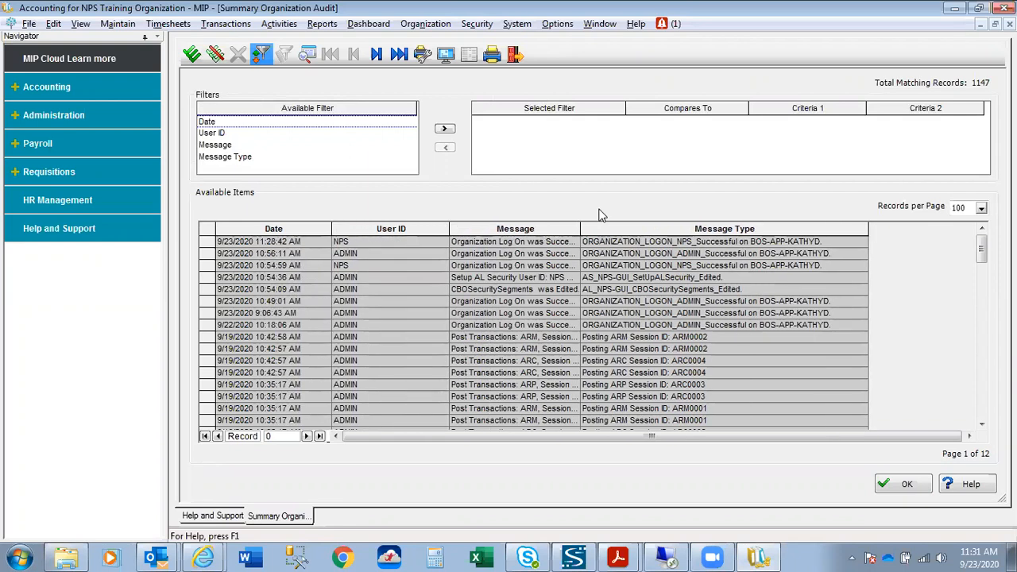
{"action": "left_click_drag", "start_coordinate": [578, 228], "coordinate": [655, 228]}
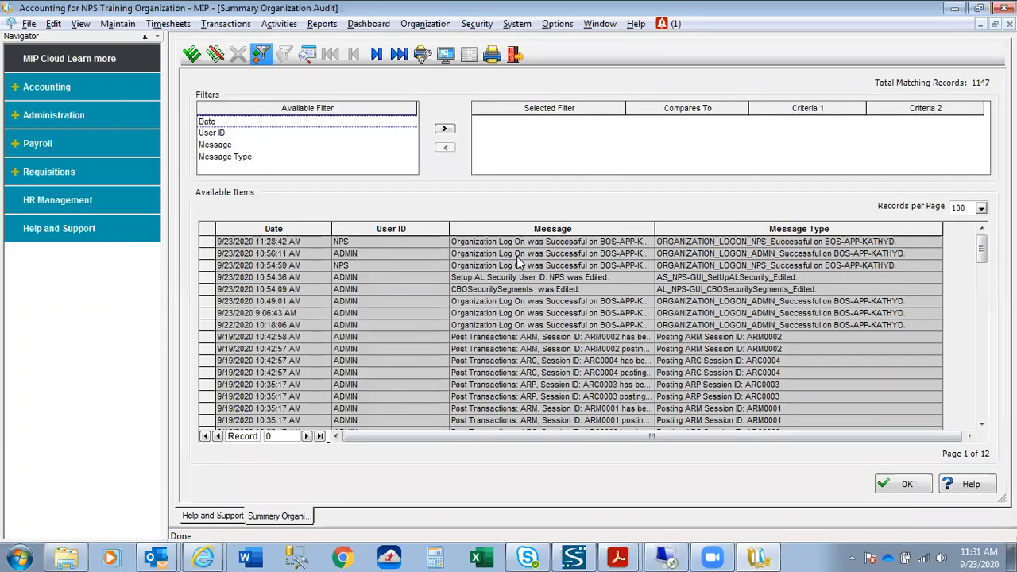
{"action": "left_click_drag", "start_coordinate": [654, 228], "coordinate": [708, 222]}
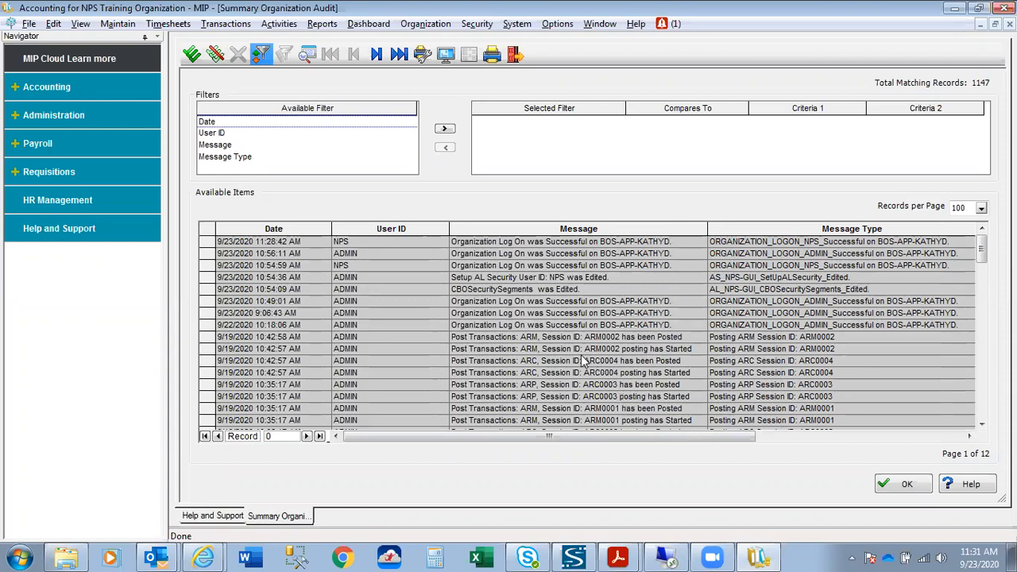
{"action": "scroll", "coordinate": [584, 361], "scroll_direction": "down", "scroll_amount": 9}
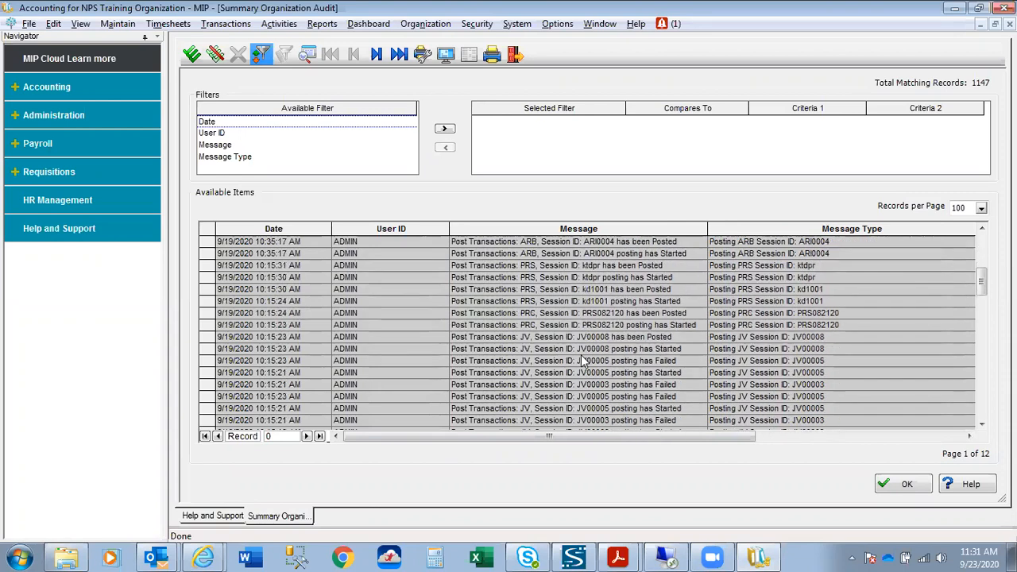
{"action": "scroll", "coordinate": [584, 361], "scroll_direction": "down", "scroll_amount": 1}
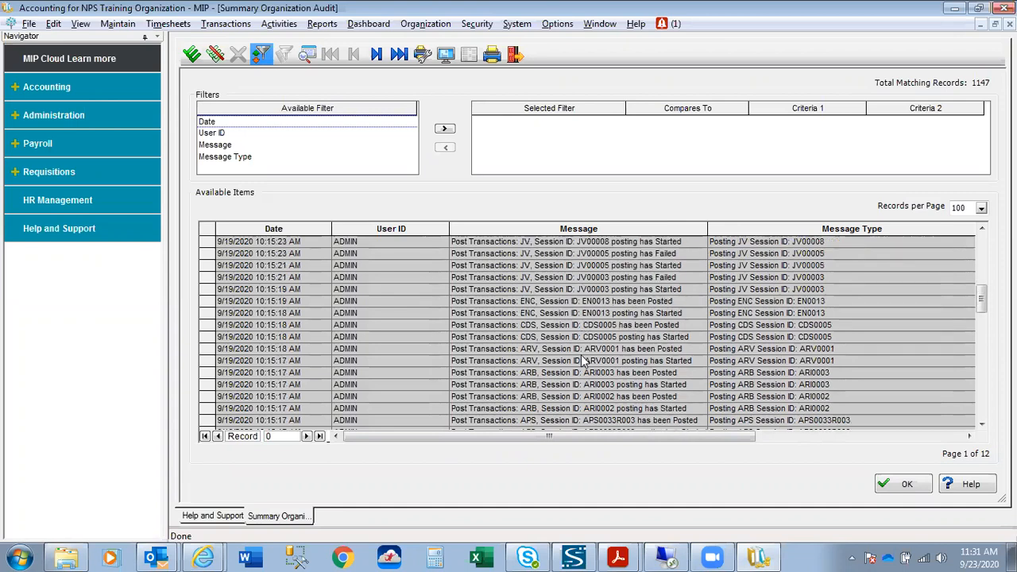
{"action": "scroll", "coordinate": [584, 362], "scroll_direction": "up", "scroll_amount": 10}
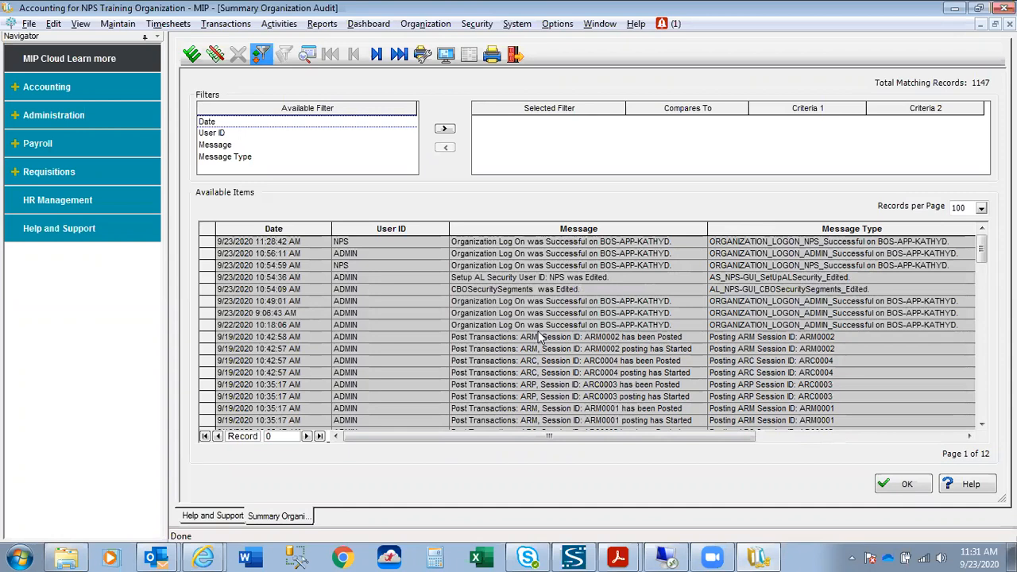
{"action": "left_click", "coordinate": [907, 487]}
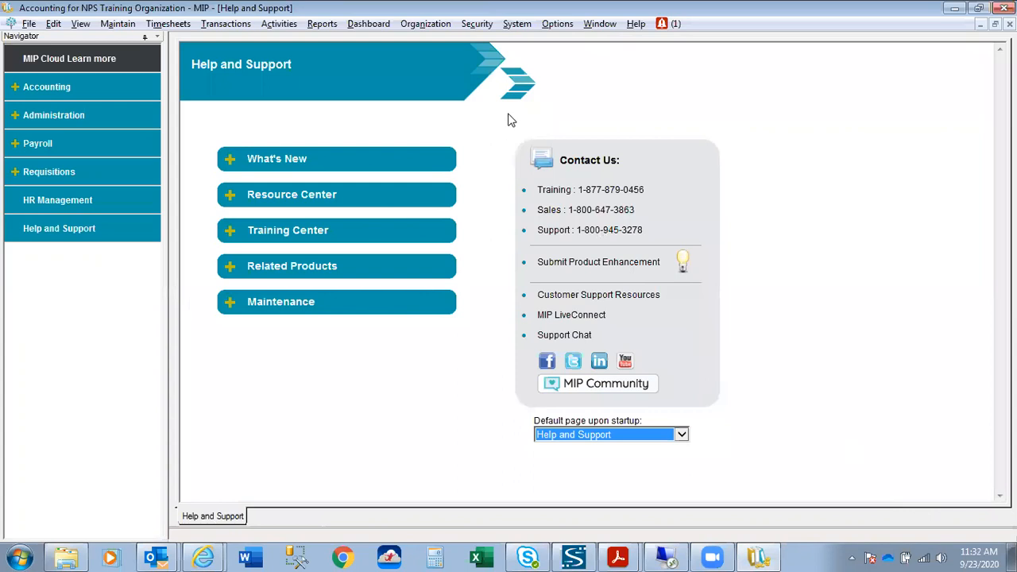
Open Set Up Advanced Organization Audit from Security > Manage Audit Trails.
{"action": "left_click", "coordinate": [477, 24]}
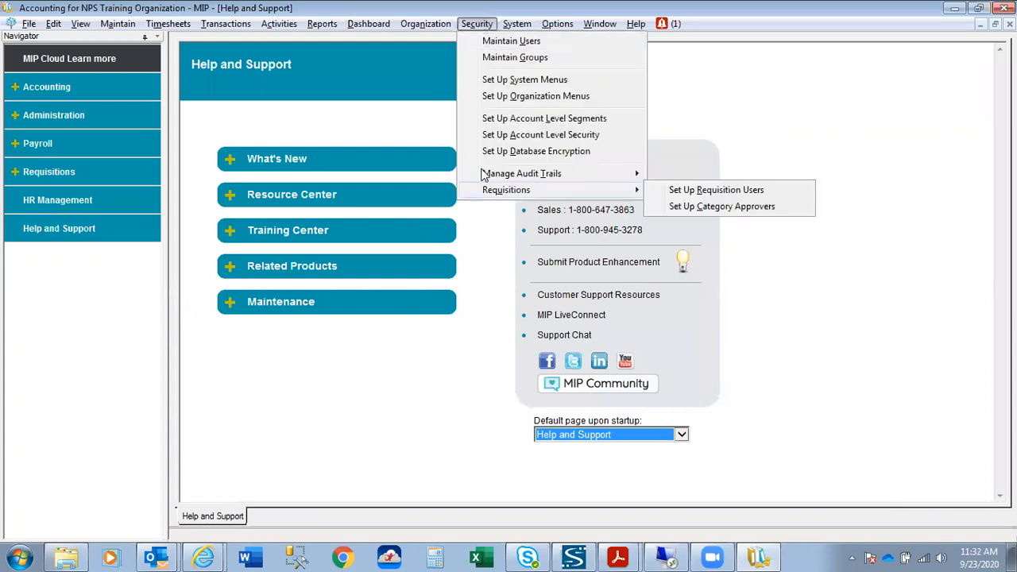
{"action": "mouse_move", "coordinate": [484, 175]}
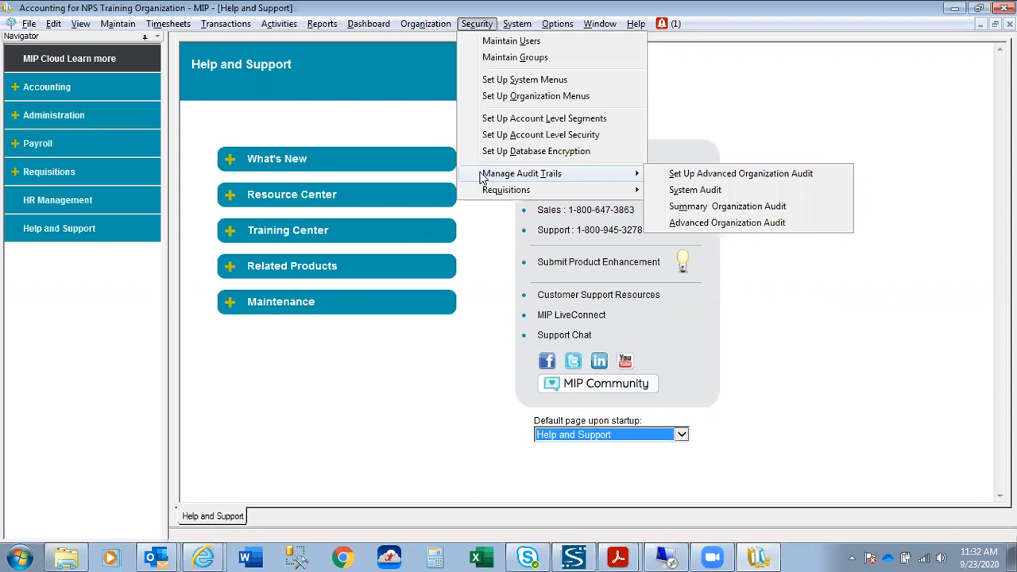
{"action": "left_click", "coordinate": [677, 176]}
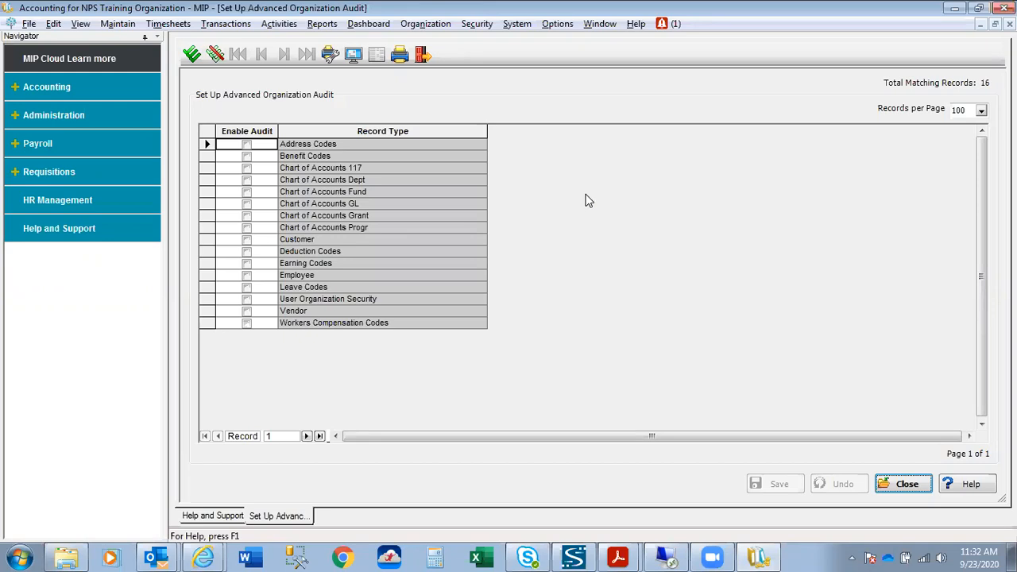
Enable auditing for Vendor and Employee records and close the audit setup.
{"action": "left_click", "coordinate": [247, 311]}
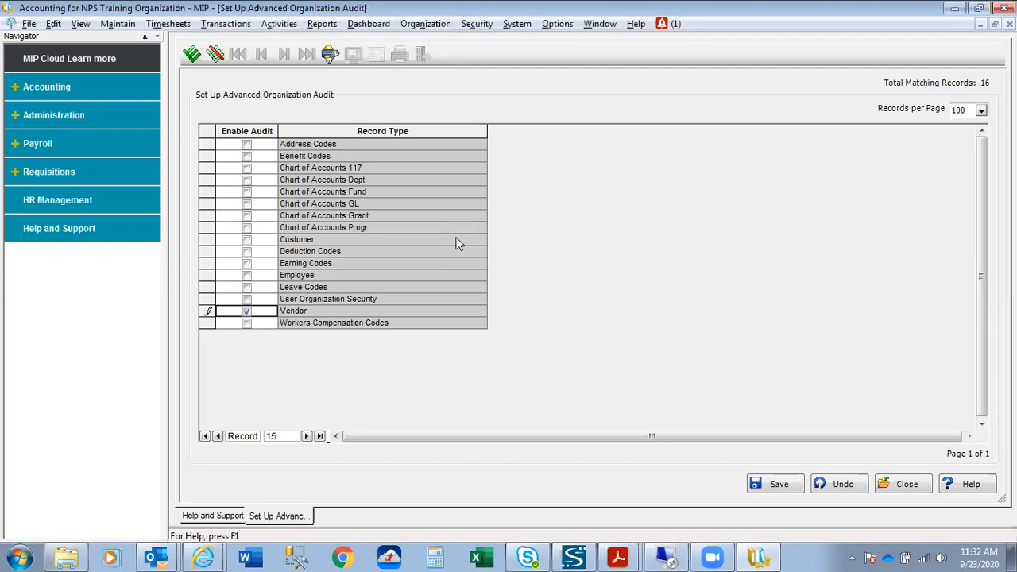
{"action": "left_click", "coordinate": [246, 275]}
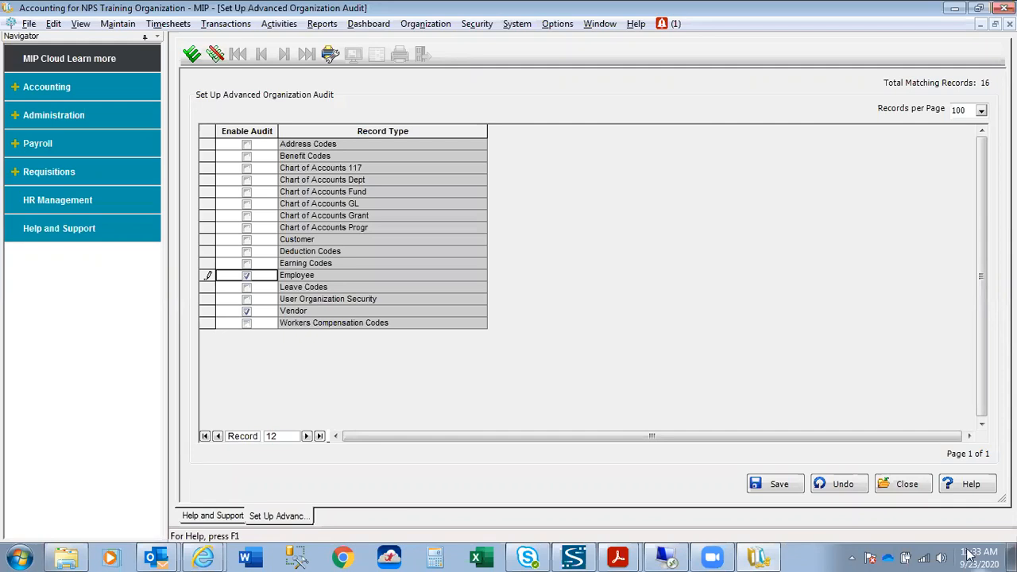
{"action": "left_click", "coordinate": [907, 484]}
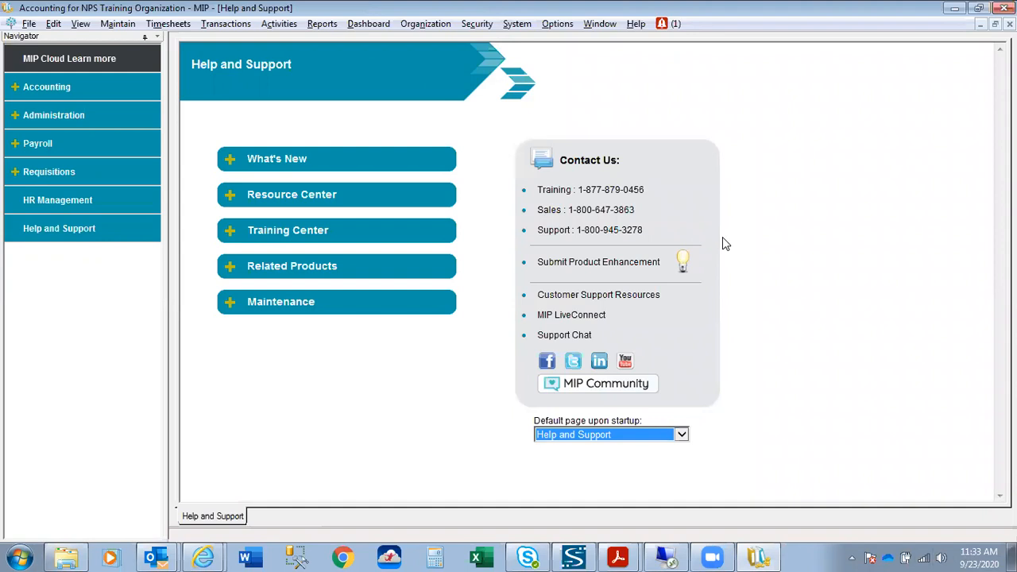
{"action": "left_click", "coordinate": [486, 24]}
{"action": "mouse_move", "coordinate": [507, 176]}
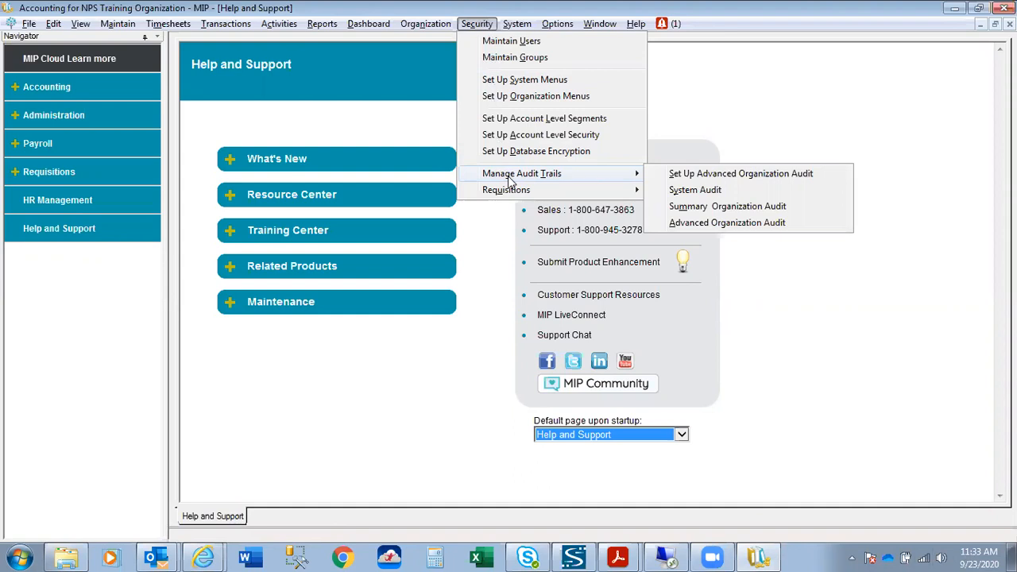
{"action": "left_click", "coordinate": [937, 360]}
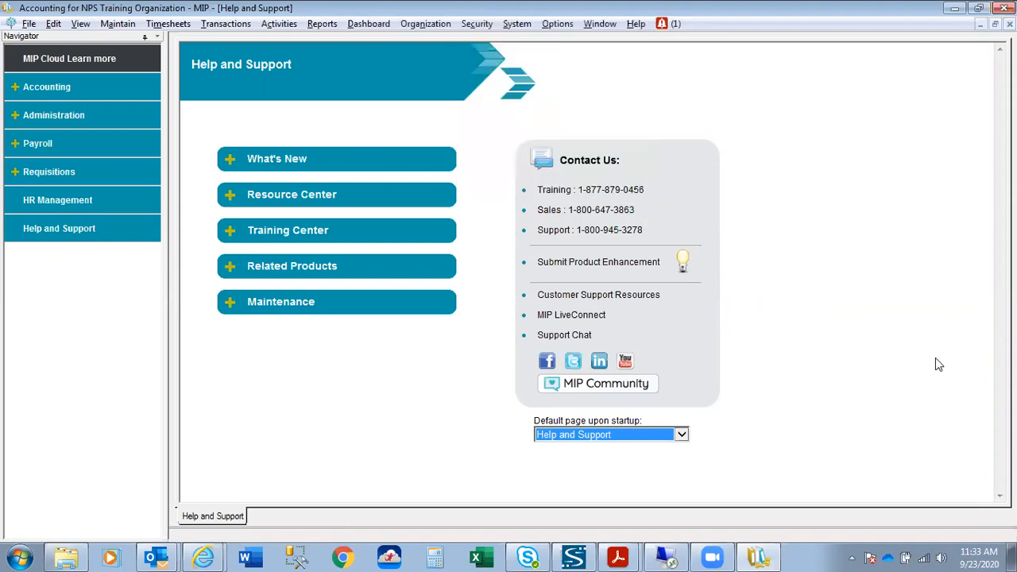